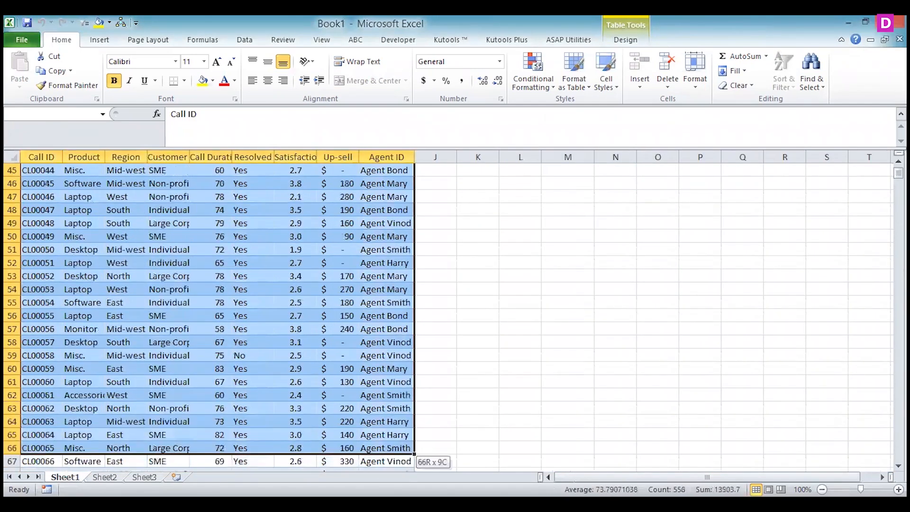
pyautogui.click(328, 324)
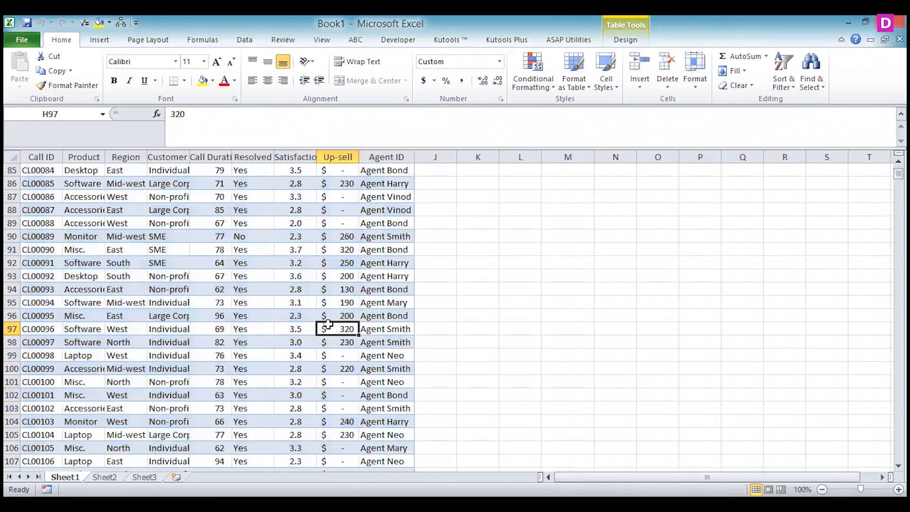
pyautogui.hotkey('ctrl', 'Up')
pyautogui.press('Left')
pyautogui.press('Left')
pyautogui.press('Left')
pyautogui.press('Left')
pyautogui.press('Left')
pyautogui.press('Left')
pyautogui.press('Left')
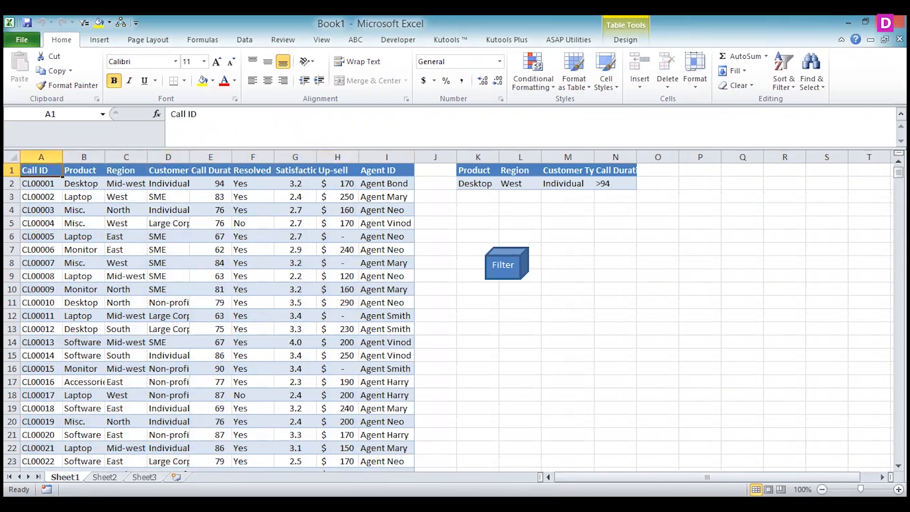
# Start an Advanced Filter from the empty Sheet2 and set it to copy to another location
pyautogui.hotkey('ctrl', 'pagedown')
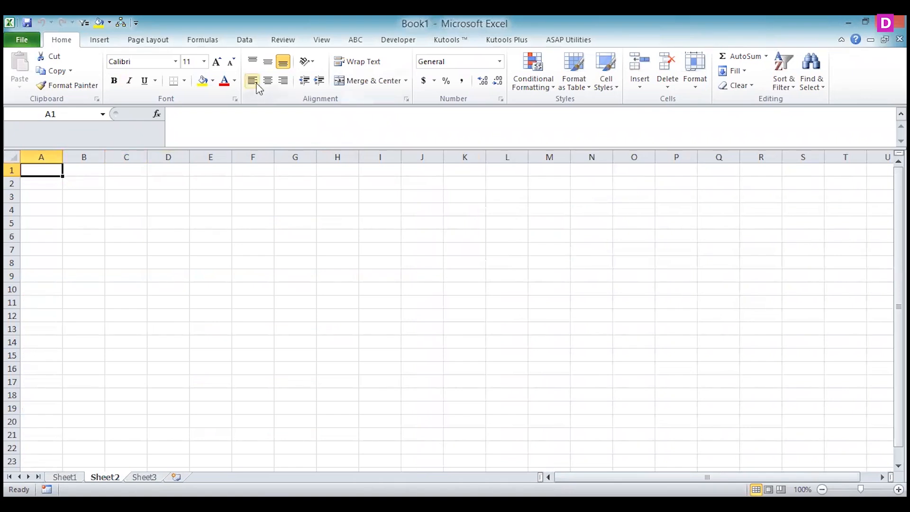
pyautogui.click(246, 45)
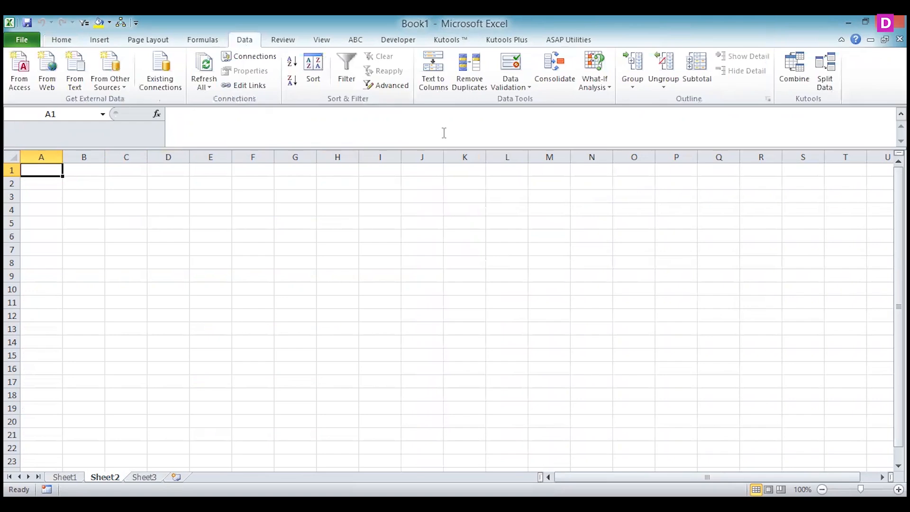
pyautogui.click(396, 89)
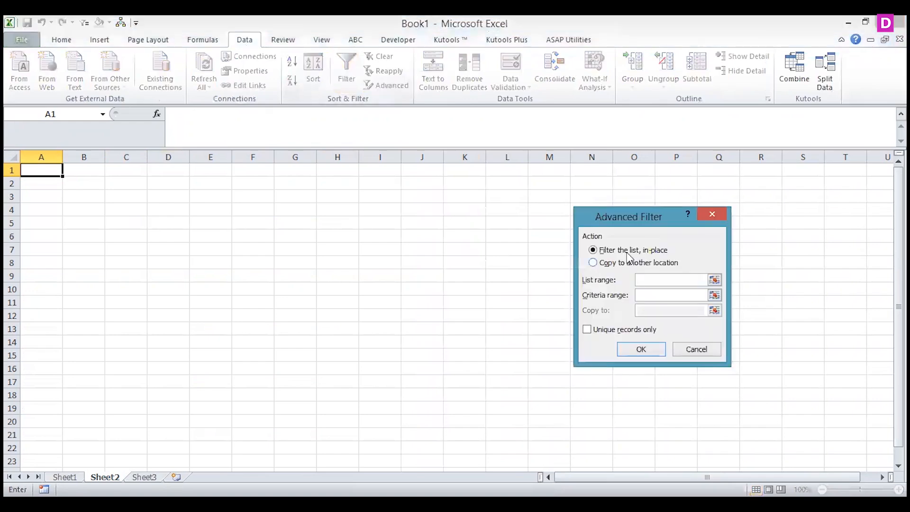
pyautogui.click(621, 263)
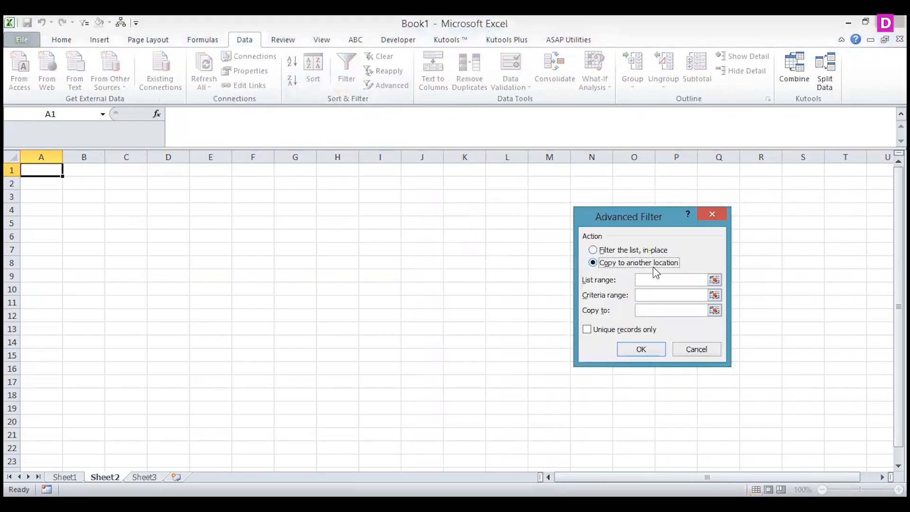
# Set the filter's list range to the entire call data table on Sheet1, including its headers
pyautogui.click(715, 280)
pyautogui.click(64, 477)
pyautogui.moveTo(42, 170); pyautogui.dragTo(410, 376)
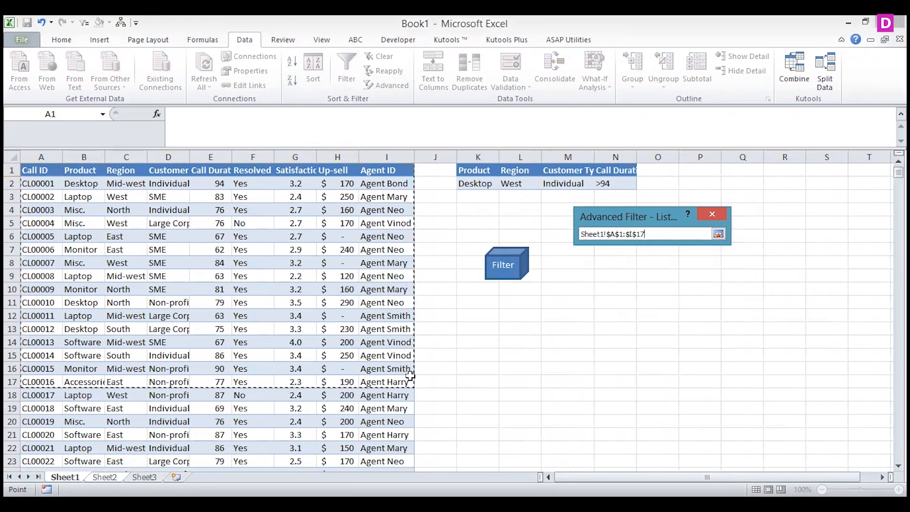
pyautogui.hotkey('ctrl', 'shift', 'Down')
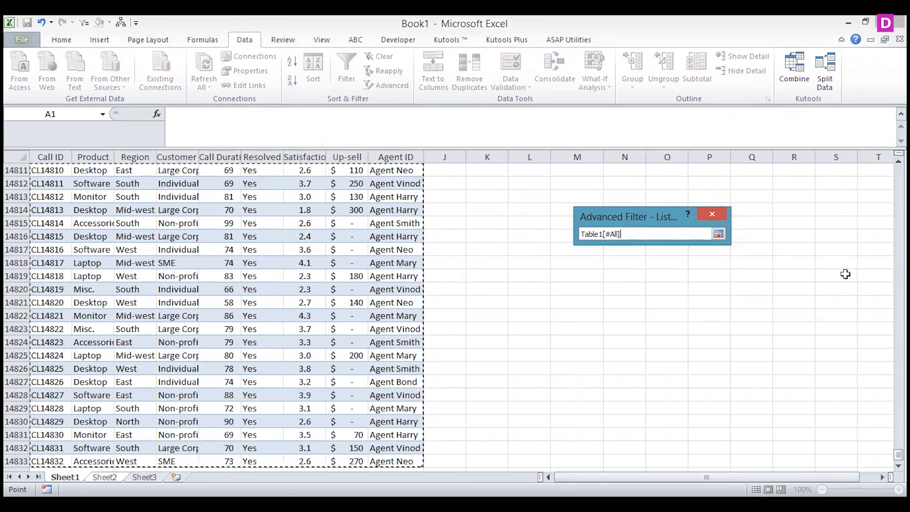
pyautogui.click(718, 234)
# Set the filter's criteria range to K1:N2 on Sheet1
pyautogui.click(715, 296)
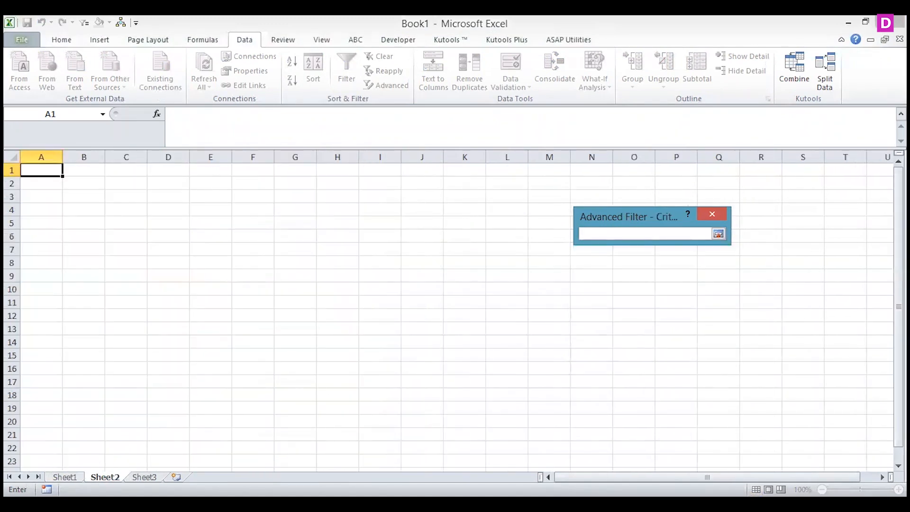
pyautogui.click(64, 476)
pyautogui.moveTo(898, 454); pyautogui.dragTo(898, 172)
pyautogui.moveTo(471, 171); pyautogui.dragTo(601, 182)
pyautogui.click(718, 234)
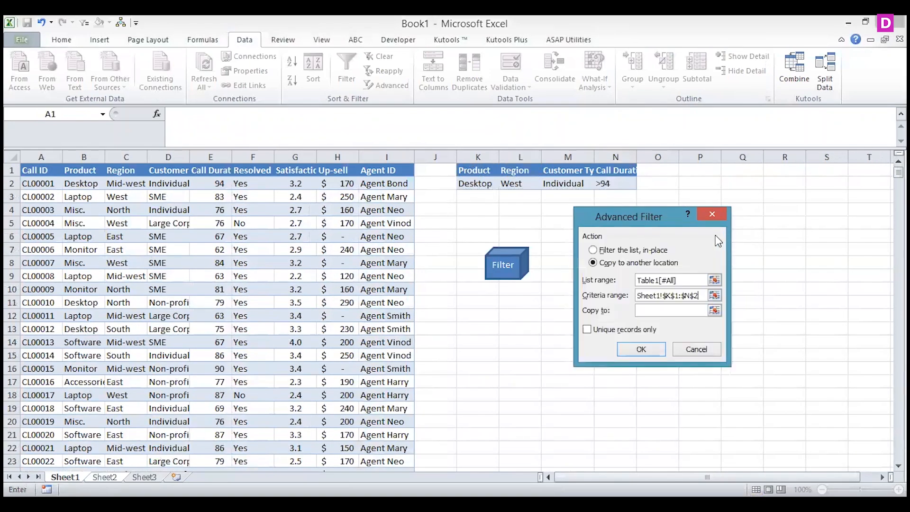
# Set the copy destination to A1:I1 on Sheet2 and run the Advanced Filter
pyautogui.click(715, 311)
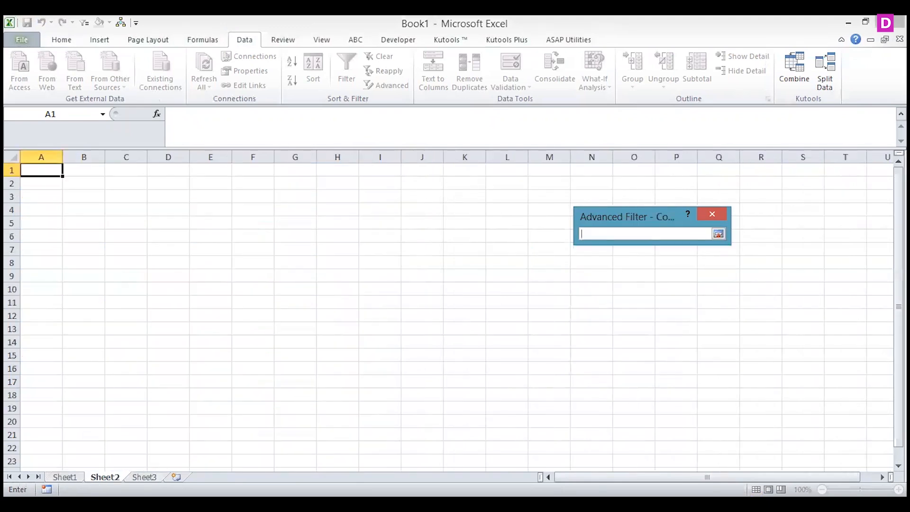
pyautogui.moveTo(28, 170); pyautogui.dragTo(85, 170)
pyautogui.moveTo(364, 168); pyautogui.dragTo(382, 171)
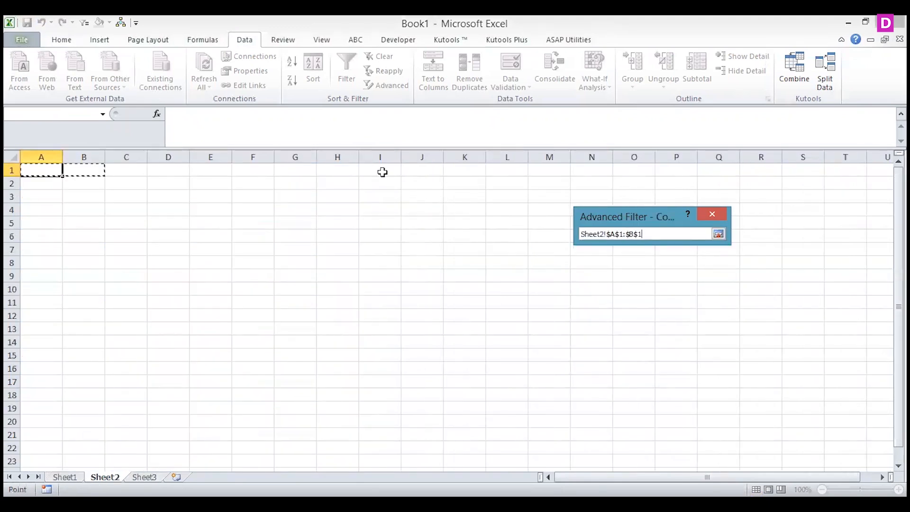
pyautogui.click(719, 234)
pyautogui.click(644, 351)
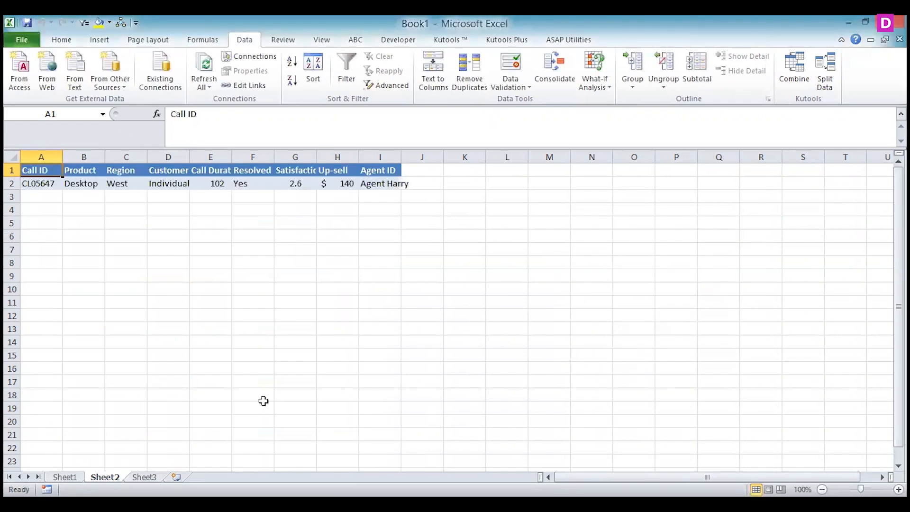
# Delete the Region criterion in cell L2 on Sheet1
pyautogui.click(65, 477)
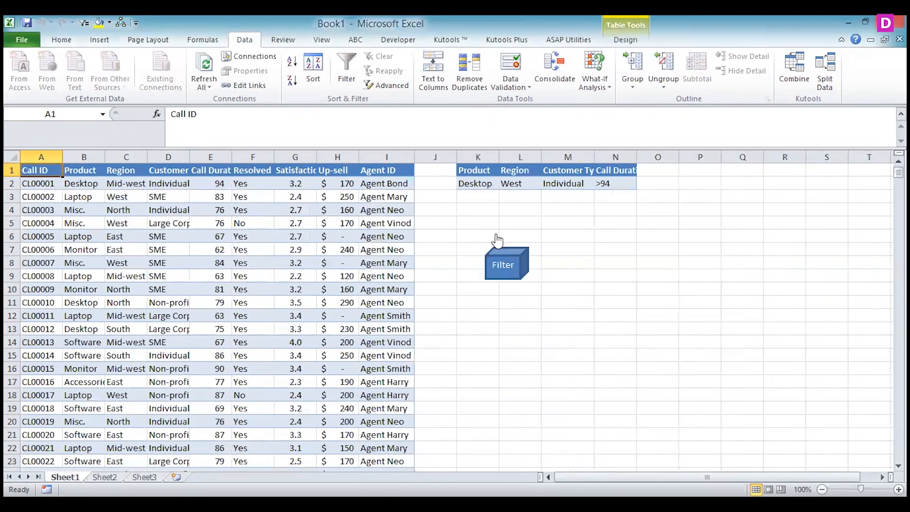
pyautogui.click(513, 185)
pyautogui.press('Delete')
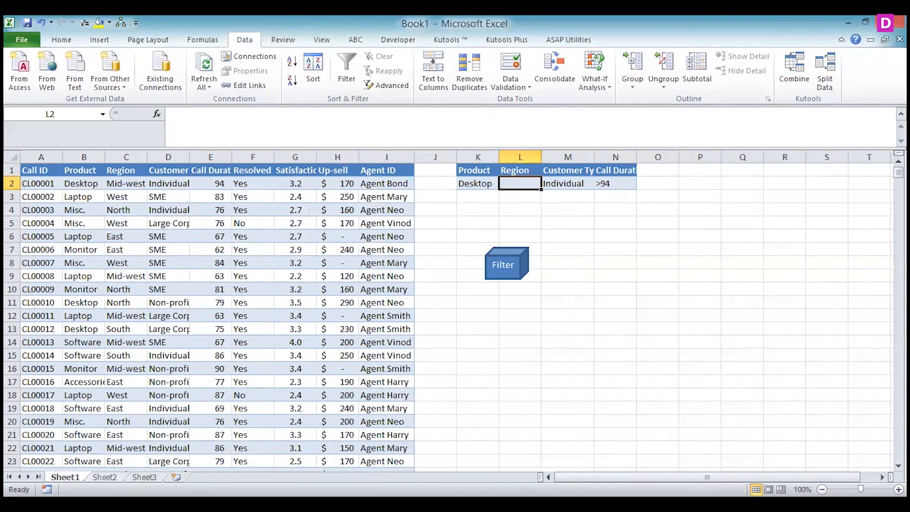
# Clear all contents and formatting from the whole of Sheet2 and select cell A1
pyautogui.click(104, 476)
pyautogui.click(11, 157)
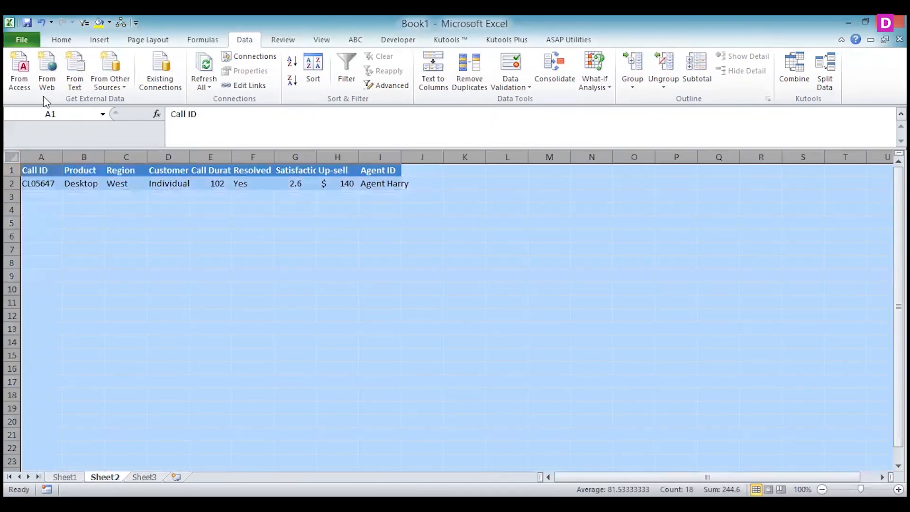
pyautogui.click(62, 40)
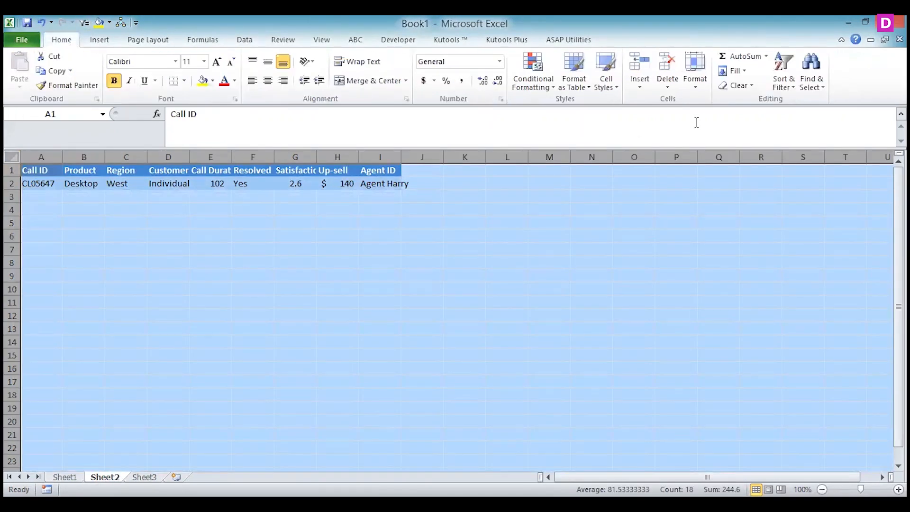
pyautogui.click(735, 86)
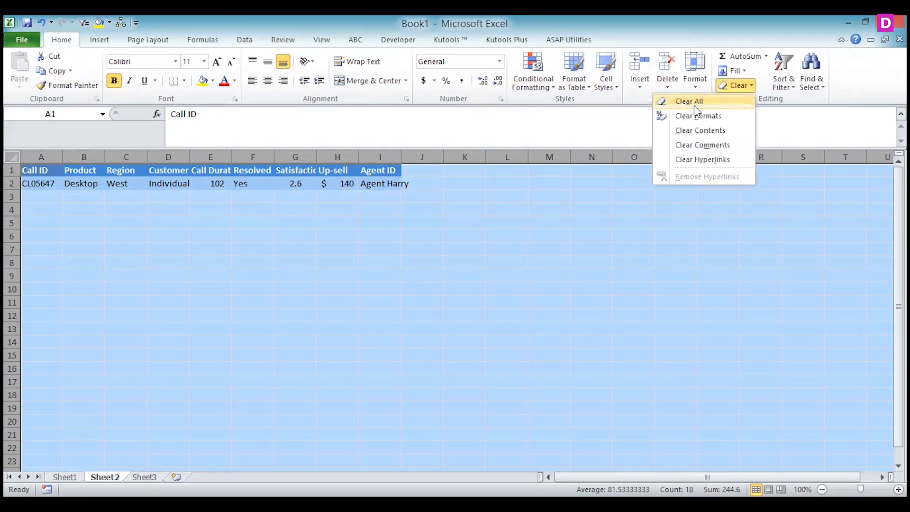
pyautogui.click(696, 104)
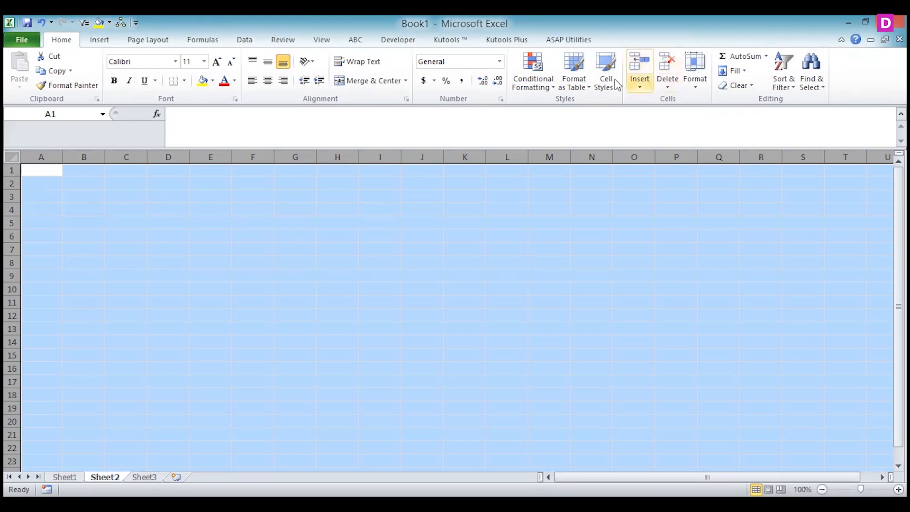
pyautogui.click(45, 173)
# Start another Advanced Filter from Sheet2 that copies to another location, with the entire Sheet1 call table as the list range
pyautogui.click(247, 40)
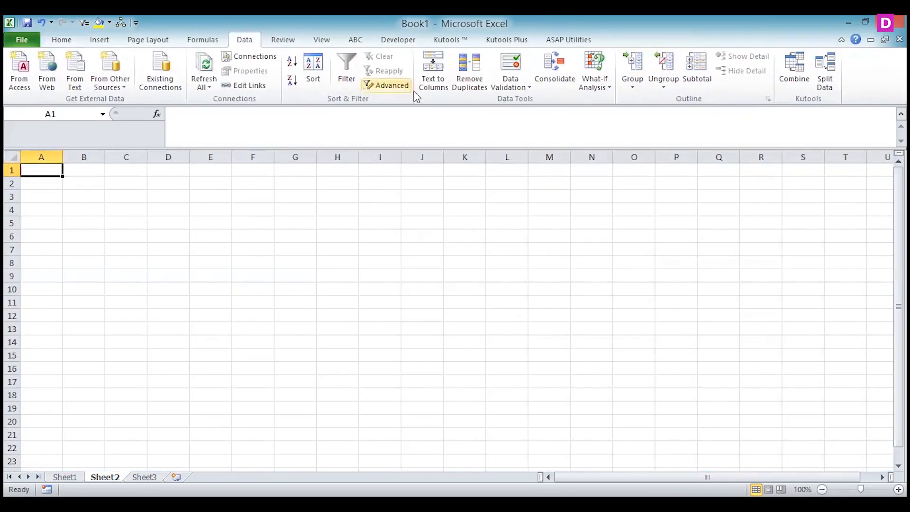
pyautogui.click(389, 85)
pyautogui.click(624, 264)
pyautogui.click(714, 280)
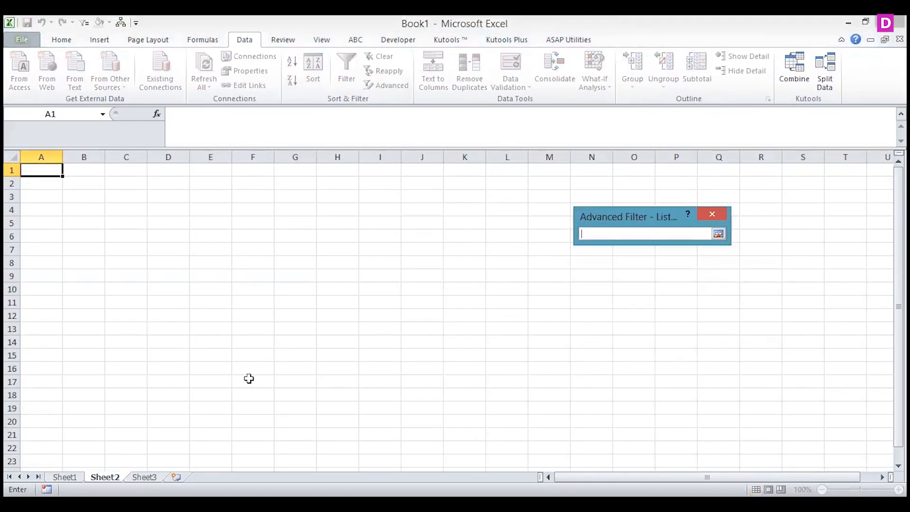
pyautogui.click(65, 477)
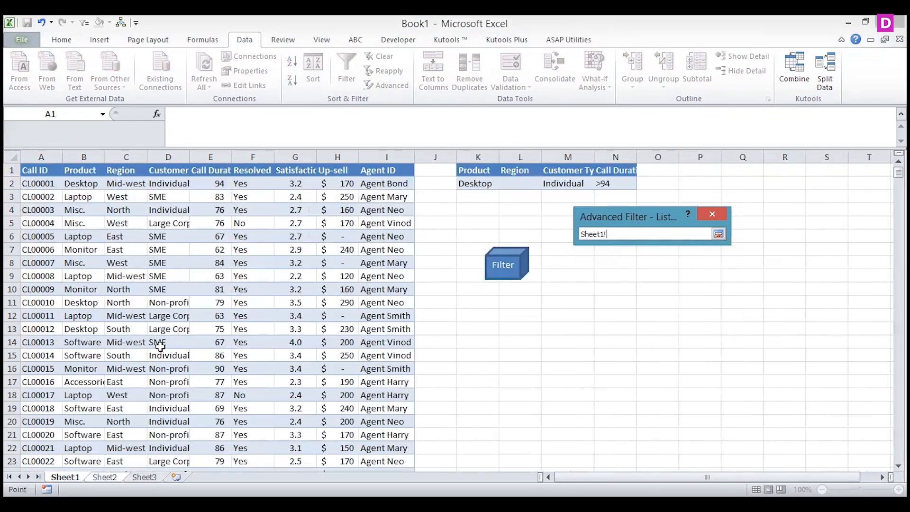
pyautogui.click(36, 171)
pyautogui.moveTo(396, 375); pyautogui.dragTo(395, 376)
pyautogui.hotkey('ctrl', 'shift', 'Down')
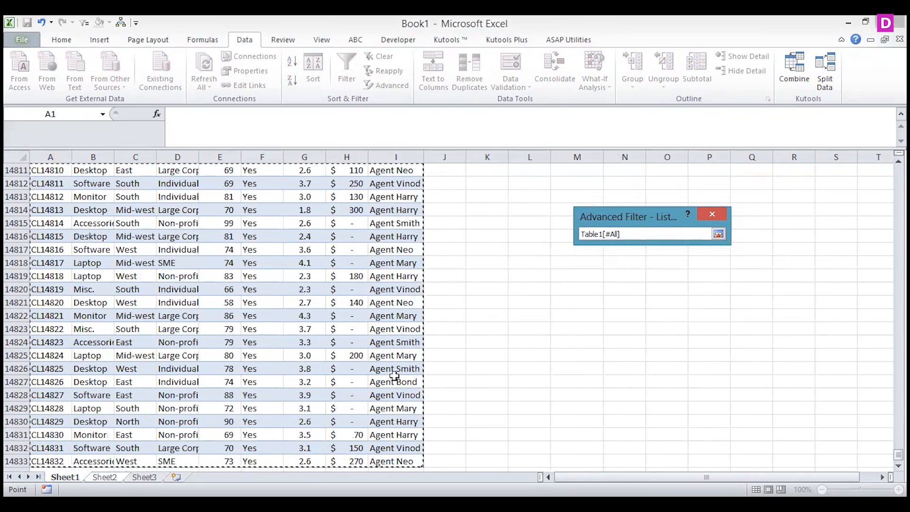
pyautogui.click(717, 231)
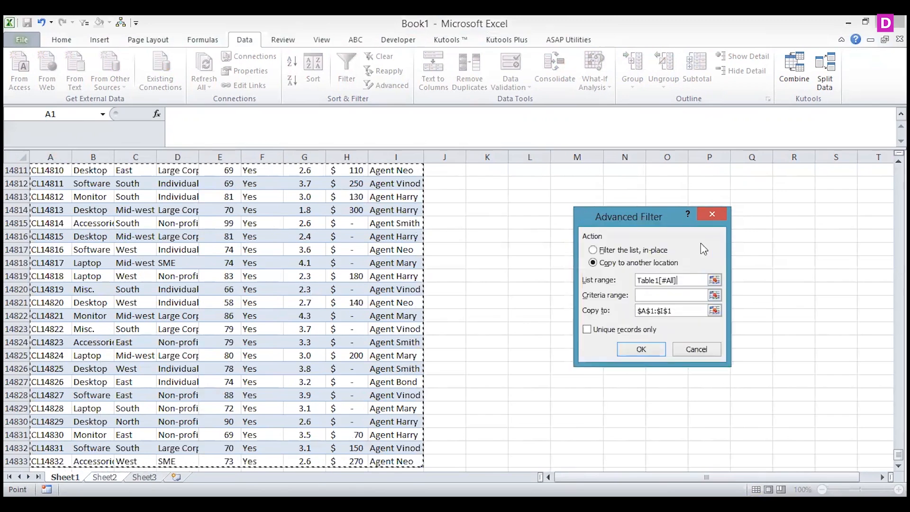
# Set the criteria range to K1:N2 on Sheet1, keep A1:I1 as the destination, and run the filter
pyautogui.click(719, 296)
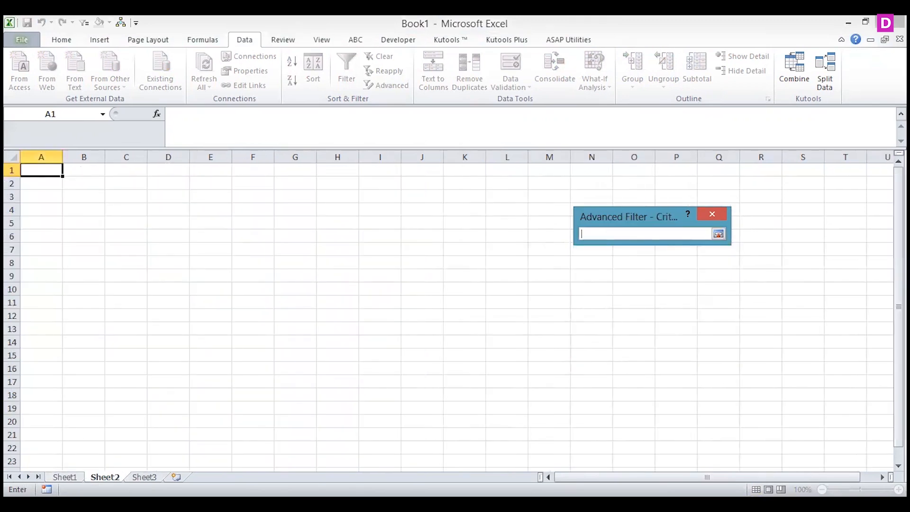
pyautogui.click(65, 477)
pyautogui.moveTo(899, 455); pyautogui.dragTo(899, 169)
pyautogui.moveTo(469, 173); pyautogui.dragTo(614, 183)
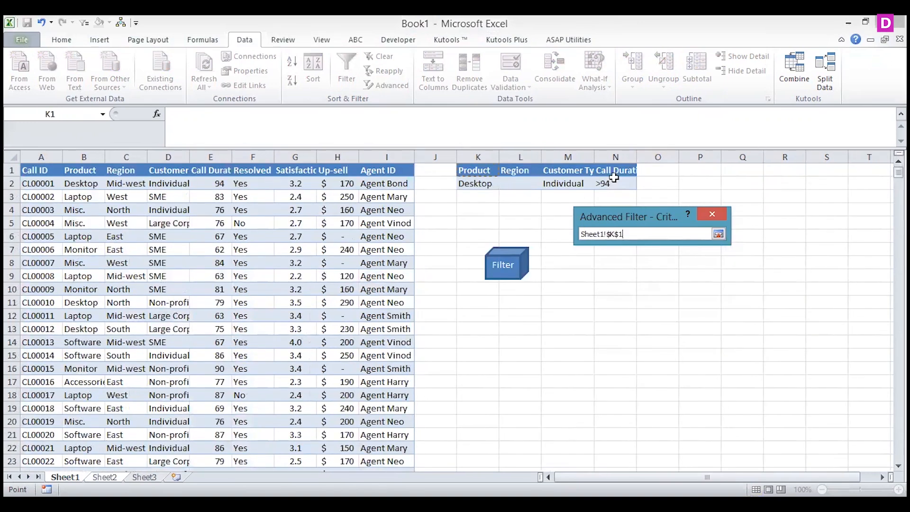
pyautogui.click(719, 234)
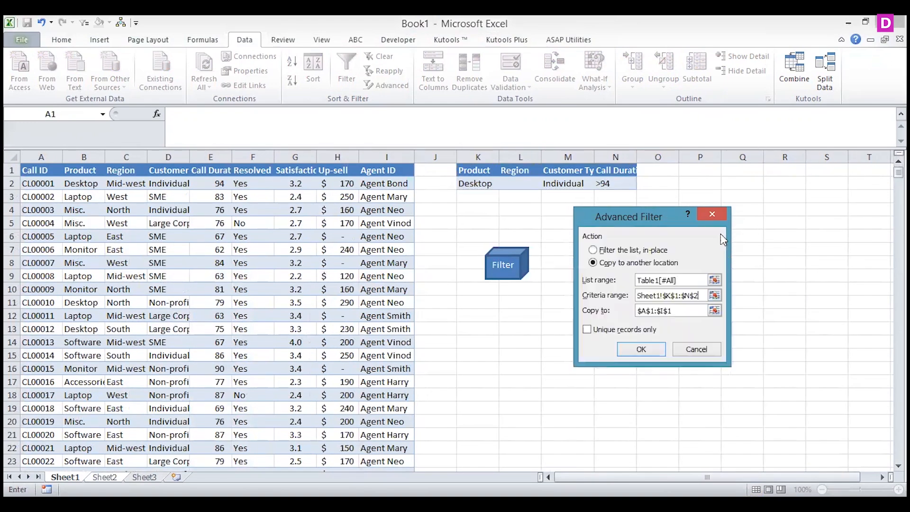
pyautogui.click(629, 352)
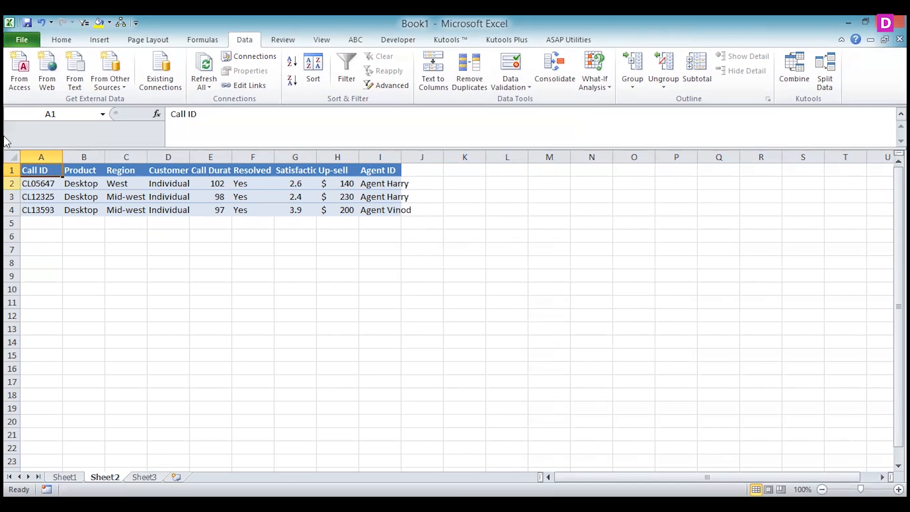
# Delete the filtered results from Sheet2, clear all remaining formatting, and select cell A1
pyautogui.click(11, 154)
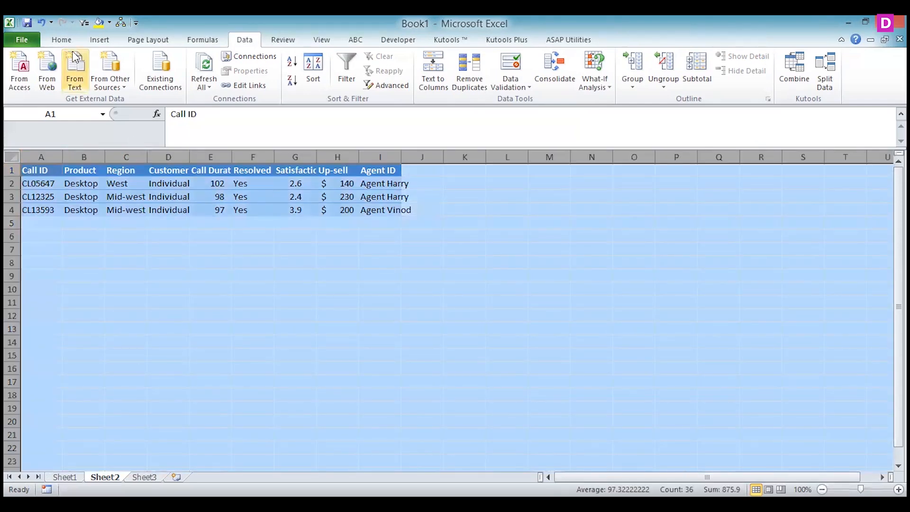
pyautogui.press('Delete')
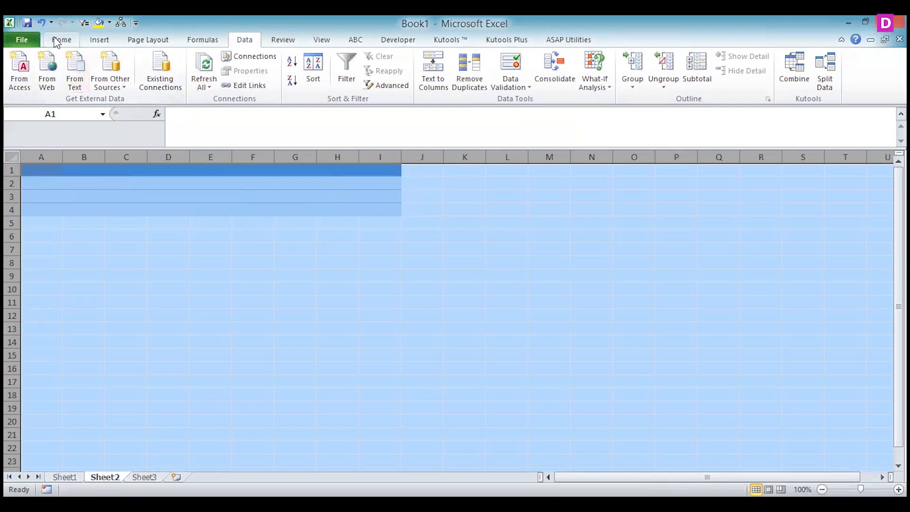
pyautogui.click(62, 39)
pyautogui.click(740, 85)
pyautogui.click(690, 102)
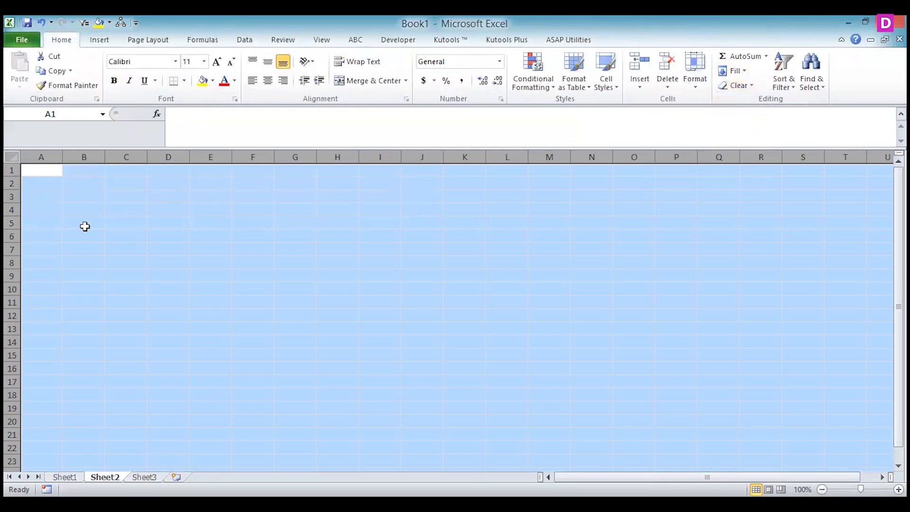
pyautogui.click(40, 169)
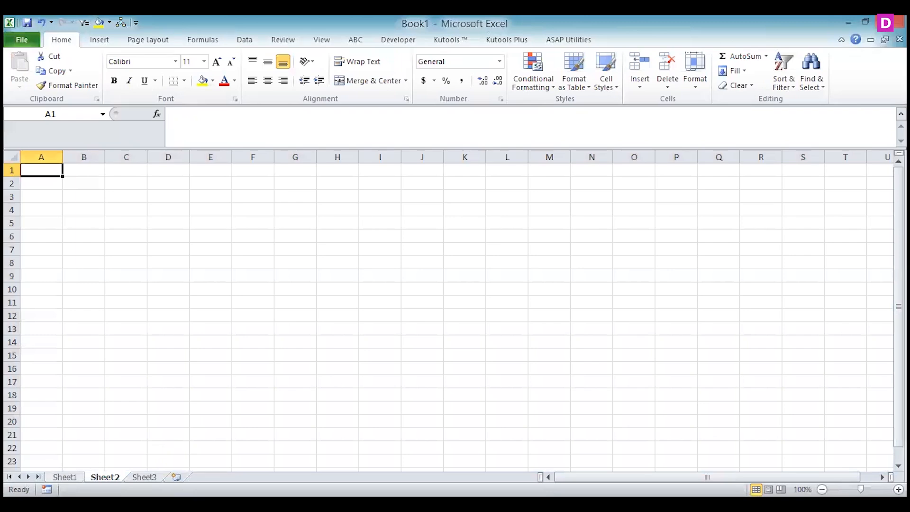
# From Sheet1, start recording a macro named Macro1, stored in This Workbook, with the description "macro"
pyautogui.hotkey('ctrl', 'pageup')
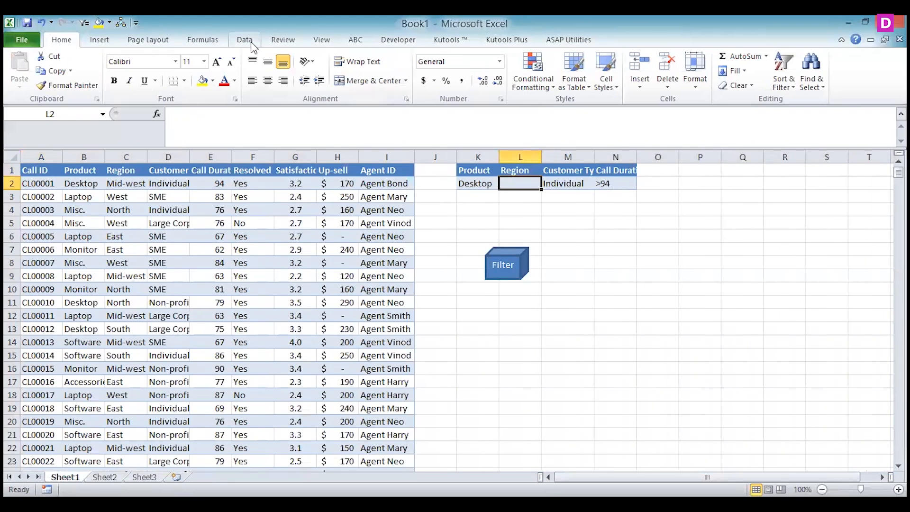
pyautogui.click(332, 43)
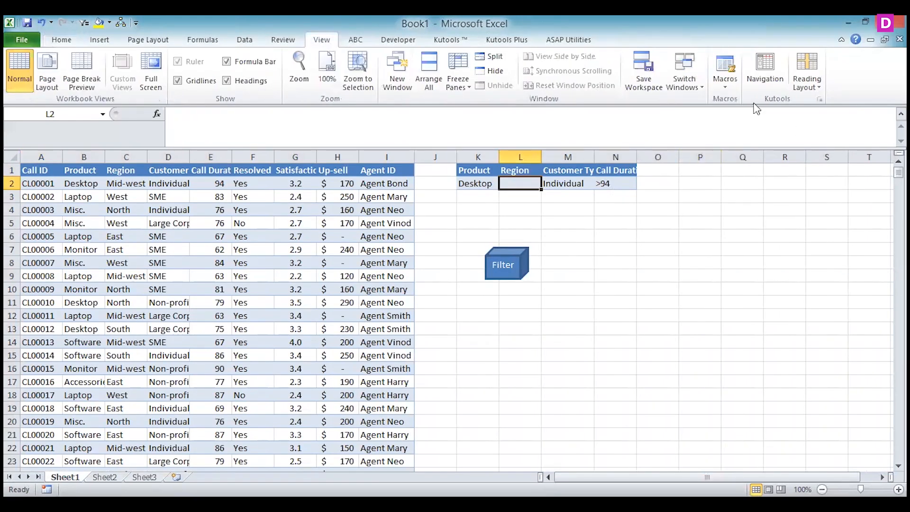
pyautogui.click(724, 85)
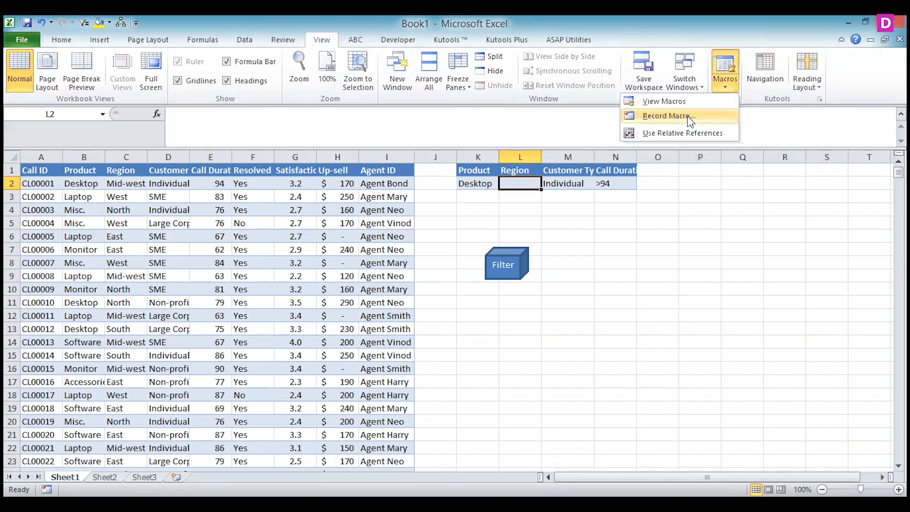
pyautogui.click(688, 118)
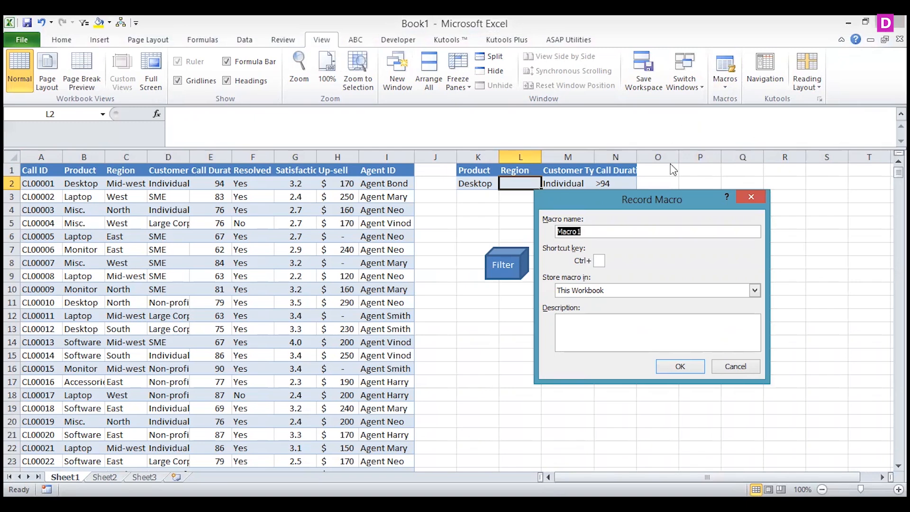
pyautogui.click(608, 329)
pyautogui.write('macro')
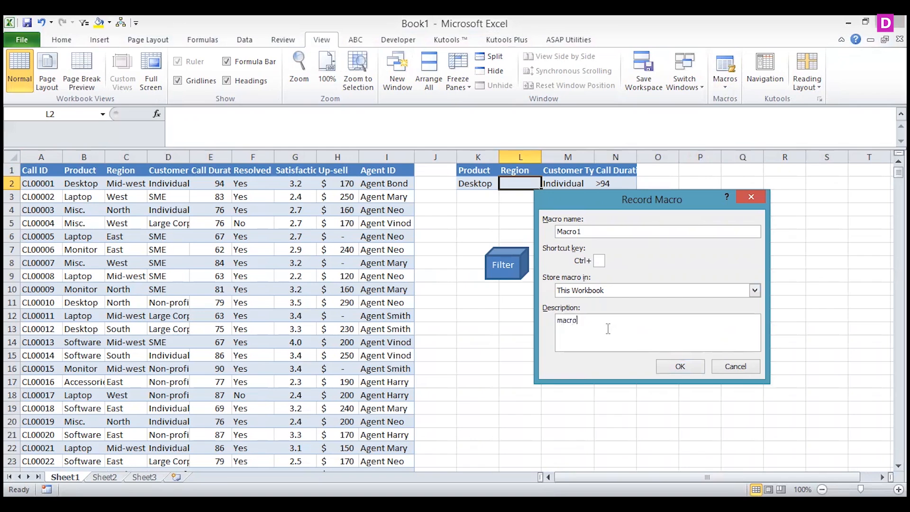
pyautogui.click(681, 367)
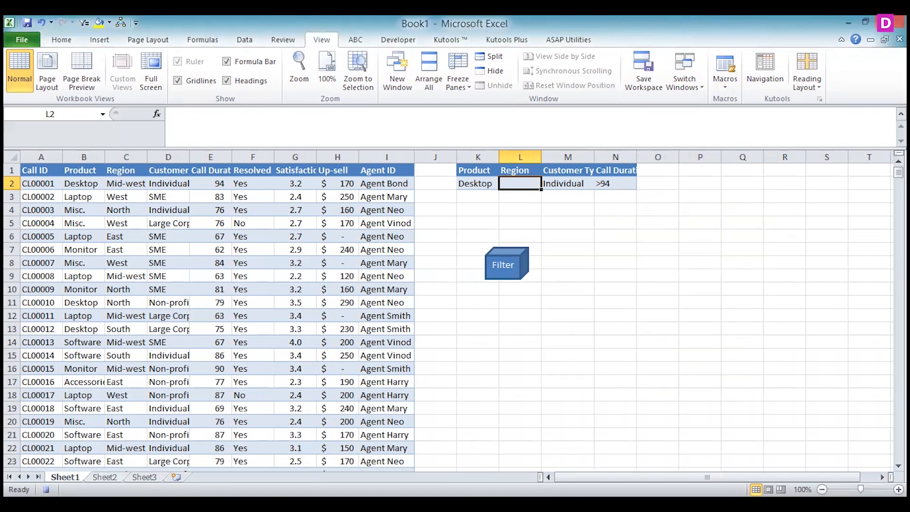
# Clear all contents and formatting from the whole of Sheet2 and select cell A1
pyautogui.hotkey('ctrl', 'pagedown')
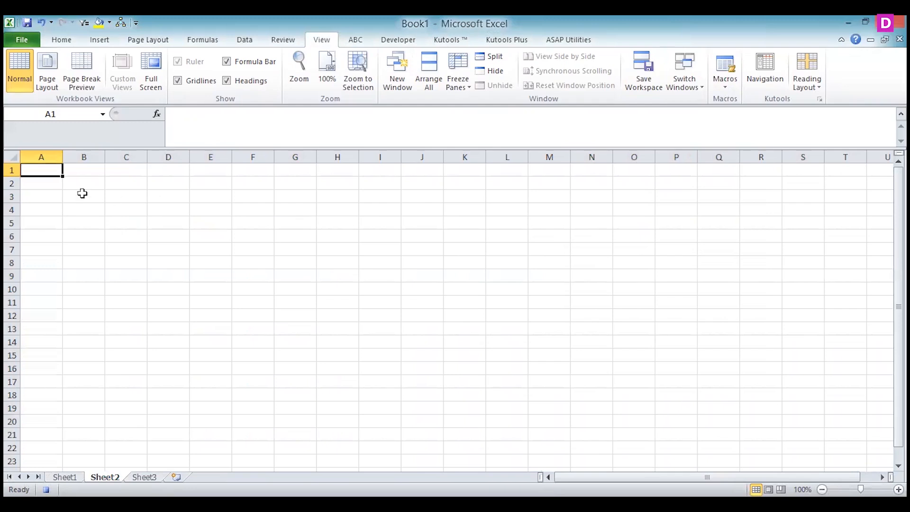
pyautogui.click(15, 161)
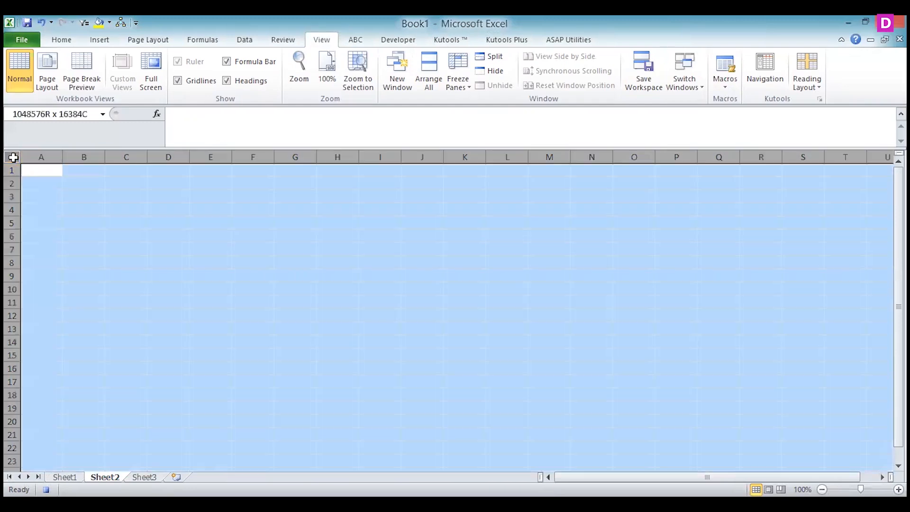
pyautogui.click(61, 40)
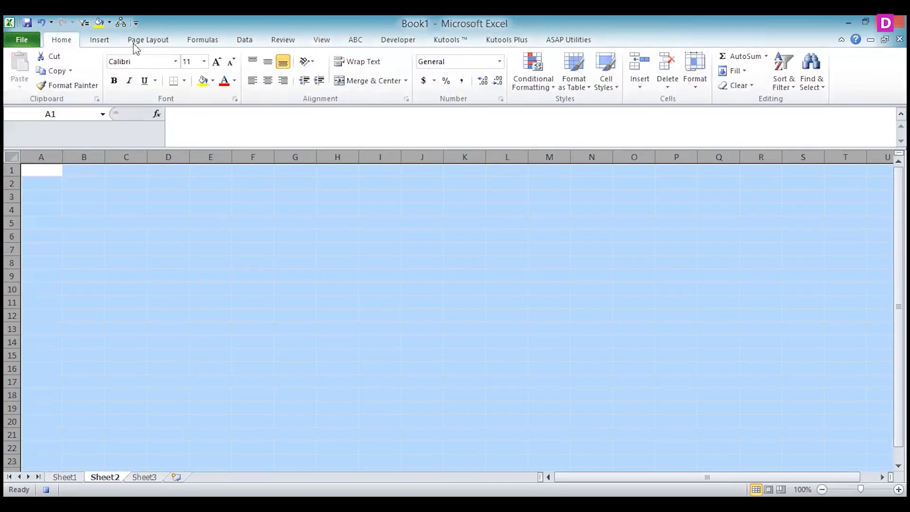
pyautogui.click(733, 85)
pyautogui.click(714, 102)
pyautogui.click(42, 170)
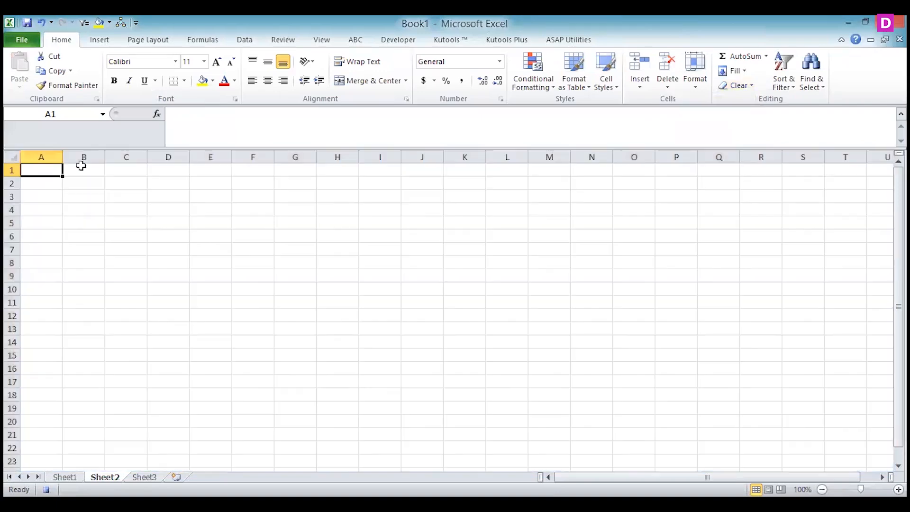
# Start an Advanced Filter from Sheet2 that copies to another location, with Sheet1 columns A:I as the list range
pyautogui.click(248, 41)
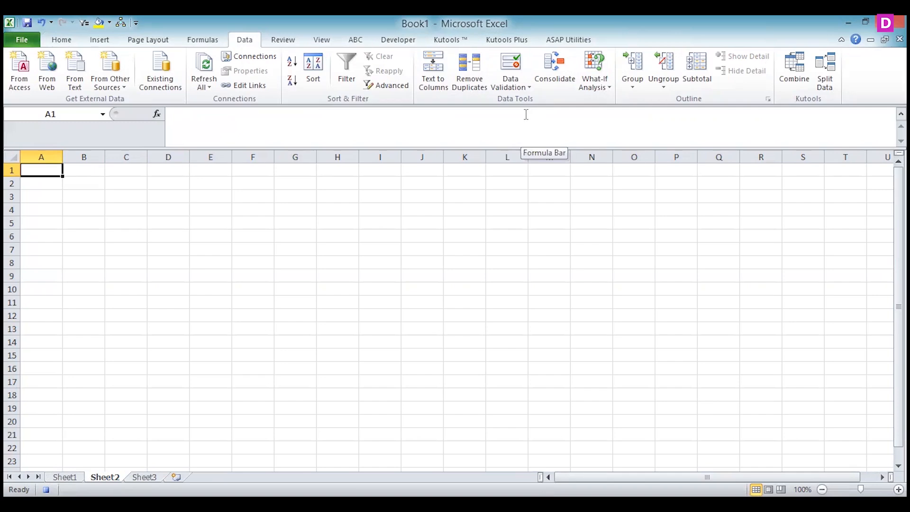
pyautogui.click(400, 86)
pyautogui.click(618, 264)
pyautogui.click(714, 280)
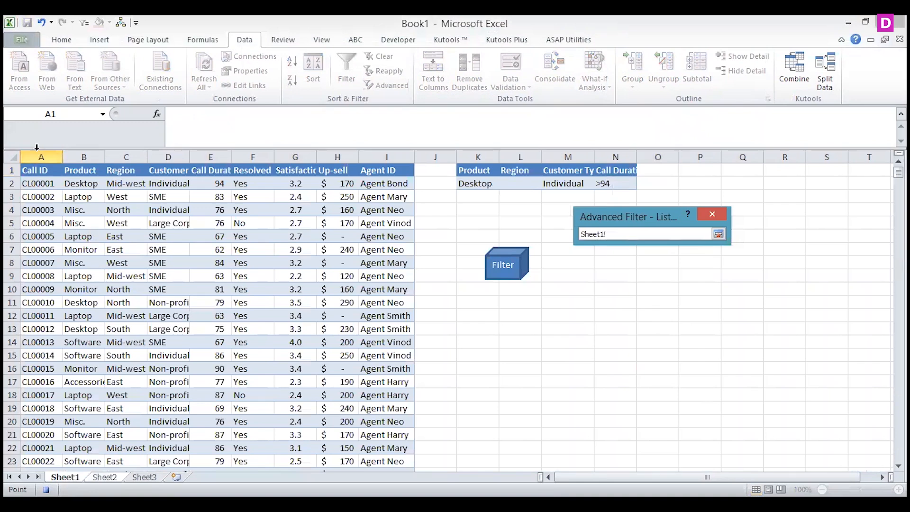
pyautogui.moveTo(36, 148); pyautogui.dragTo(403, 157)
pyautogui.click(719, 233)
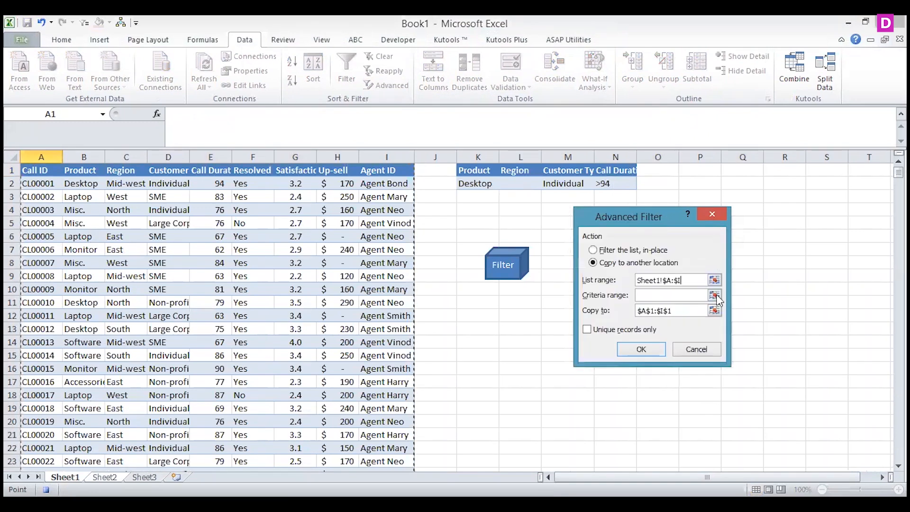
# Set the Advanced Filter's criteria range to K1:N2 on Sheet1
pyautogui.click(714, 295)
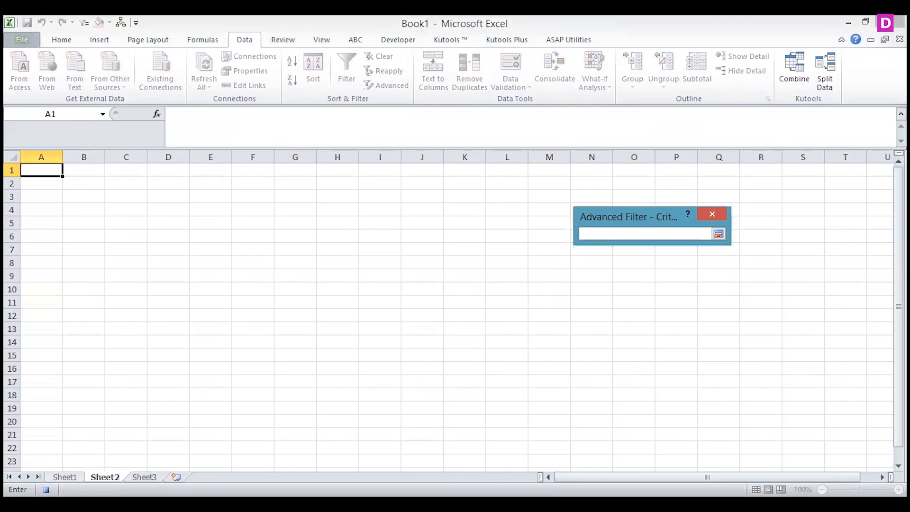
pyautogui.click(474, 171)
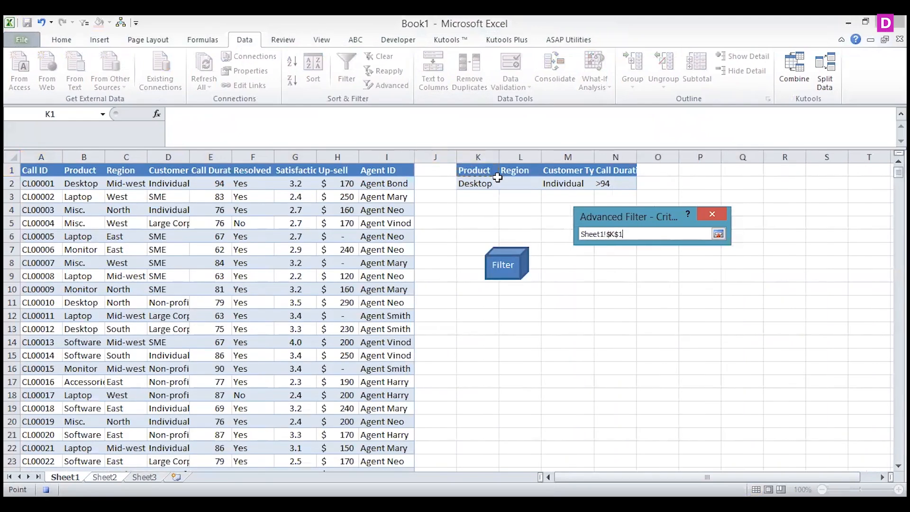
pyautogui.click(475, 171)
pyautogui.moveTo(500, 179); pyautogui.dragTo(616, 181)
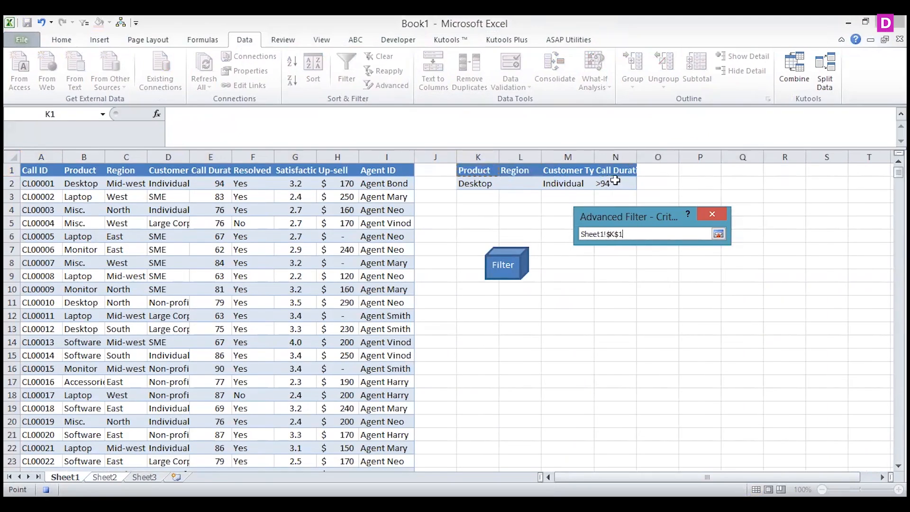
pyautogui.click(719, 234)
# Set the copy destination to the Extract range starting at A1 on Sheet2, run the filter, and stop the macro recording
pyautogui.click(715, 311)
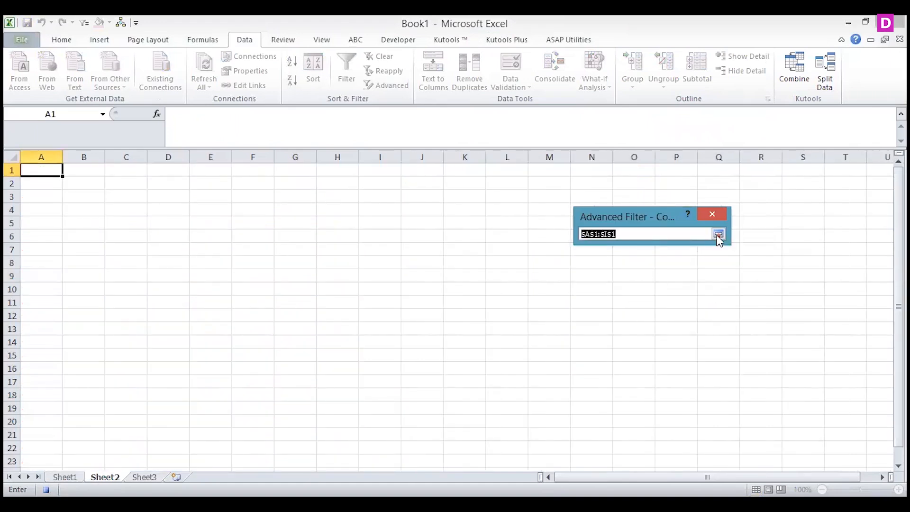
pyautogui.click(50, 172)
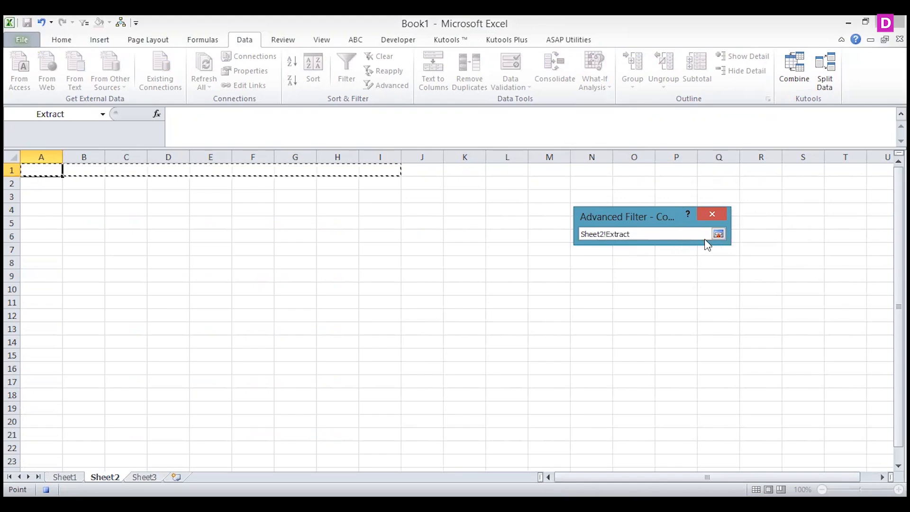
pyautogui.click(719, 235)
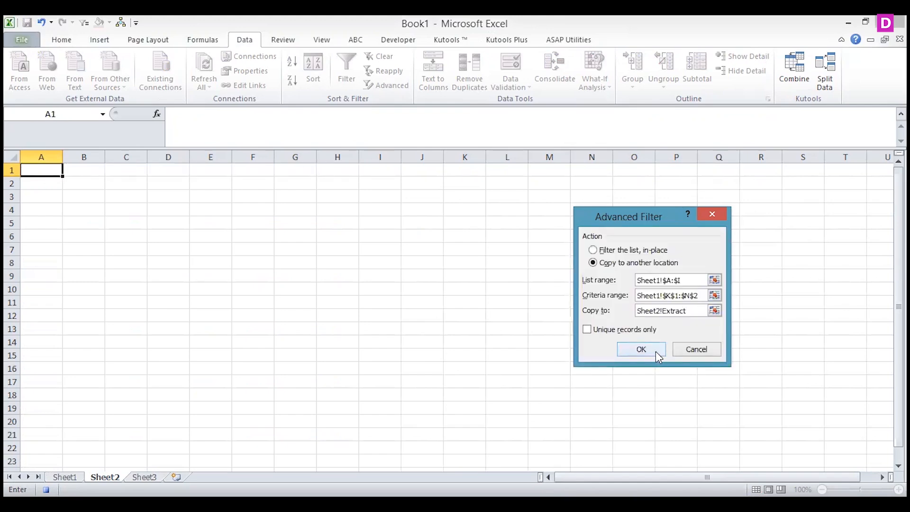
pyautogui.click(656, 351)
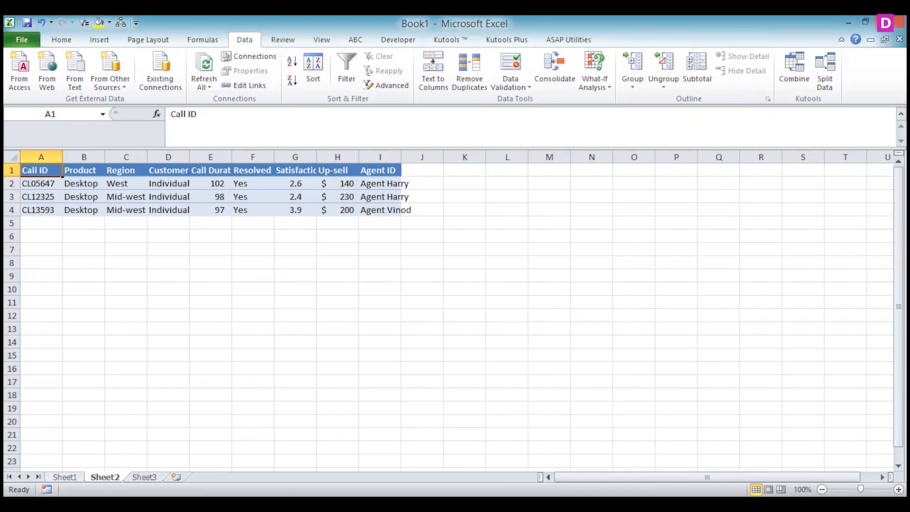
# Assign the recorded macro to the Filter cube shape on Sheet1
pyautogui.click(65, 477)
pyautogui.click(507, 265)
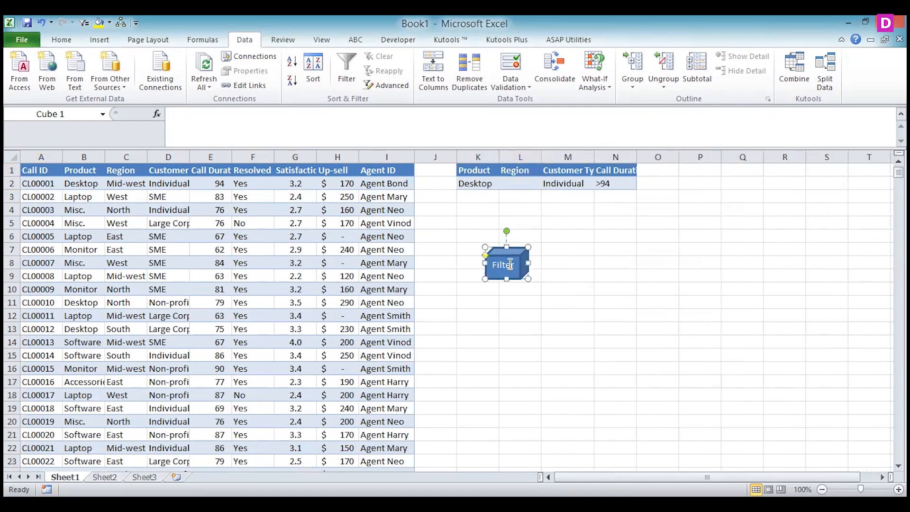
pyautogui.rightClick(510, 265)
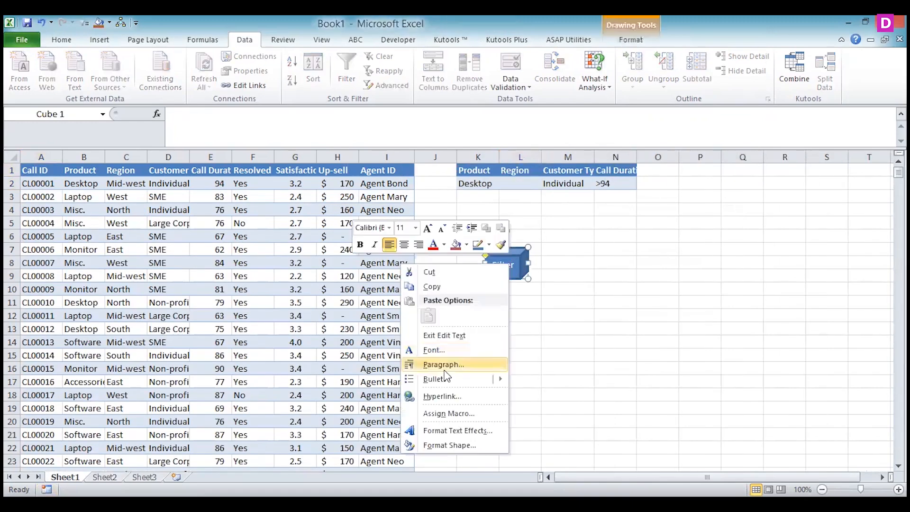
pyautogui.click(433, 414)
pyautogui.click(469, 482)
# Clear the Customer Type criterion in M2 and the Product criterion in K2, running the Filter macro after each change
pyautogui.click(561, 184)
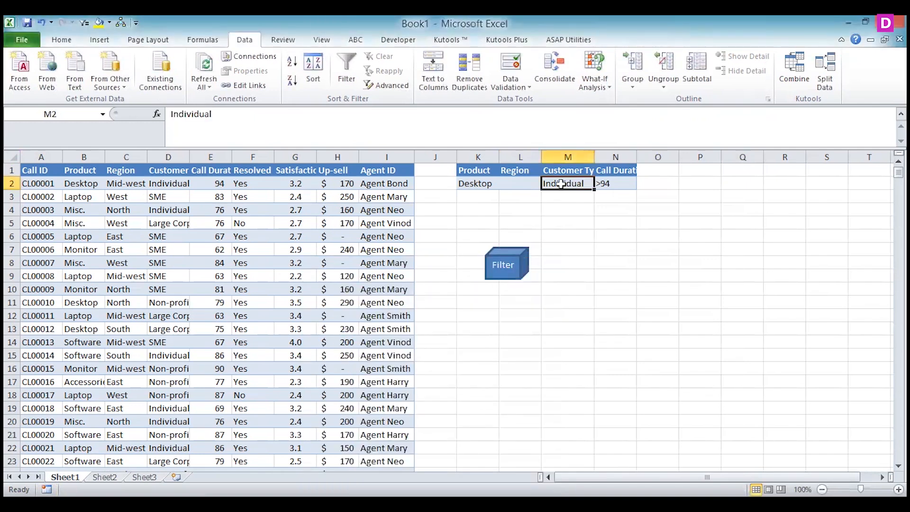
pyautogui.click(510, 276)
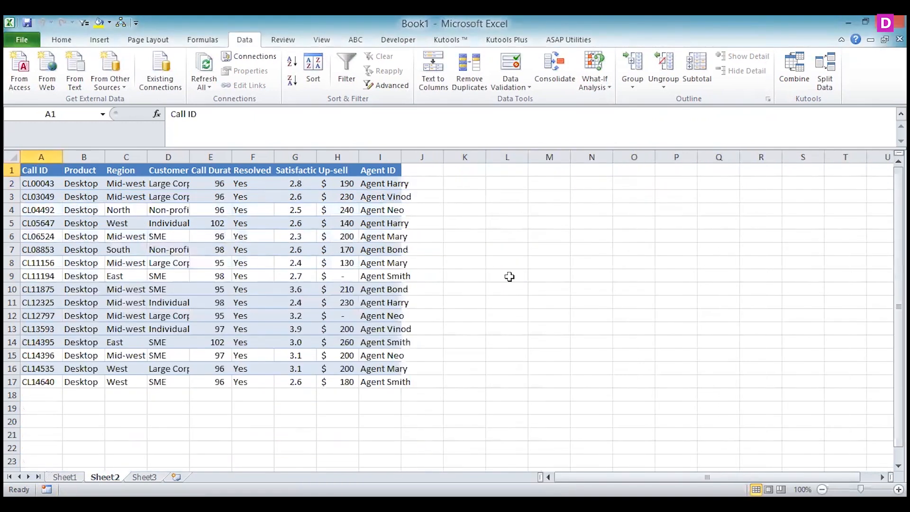
pyautogui.click(64, 477)
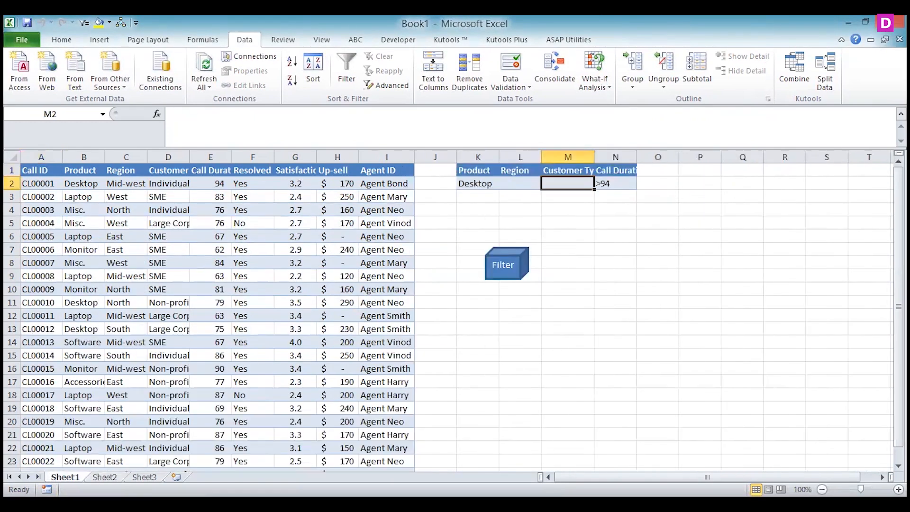
pyautogui.click(473, 185)
pyautogui.press('Delete')
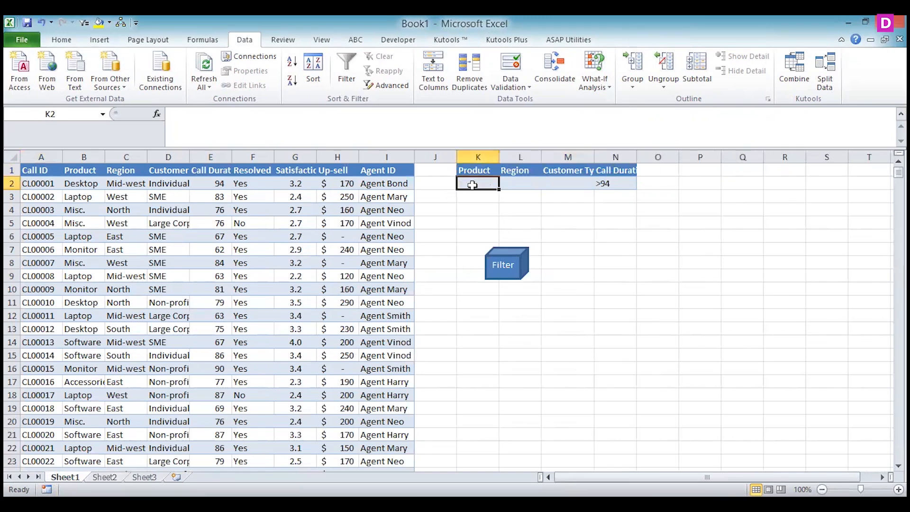
pyautogui.click(506, 275)
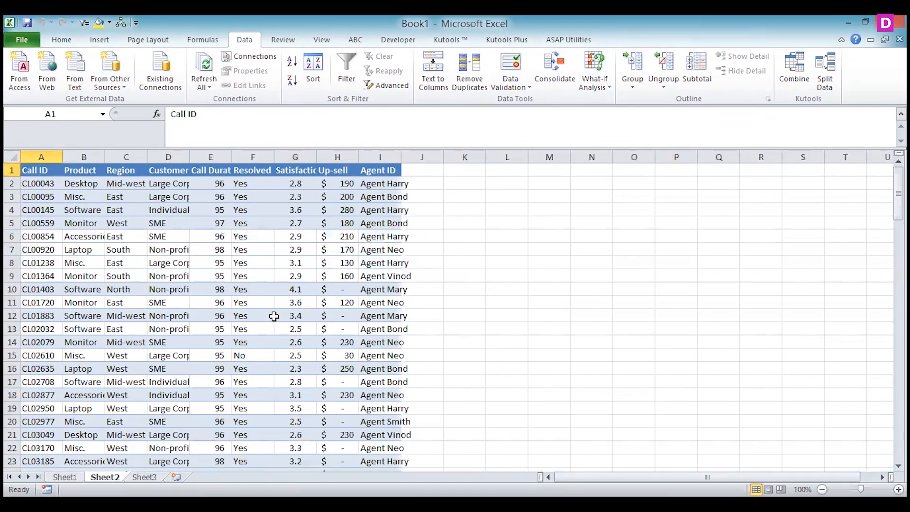
# Enter laptop as the Product criterion in K2 on Sheet1 and run the Filter macro
pyautogui.click(65, 477)
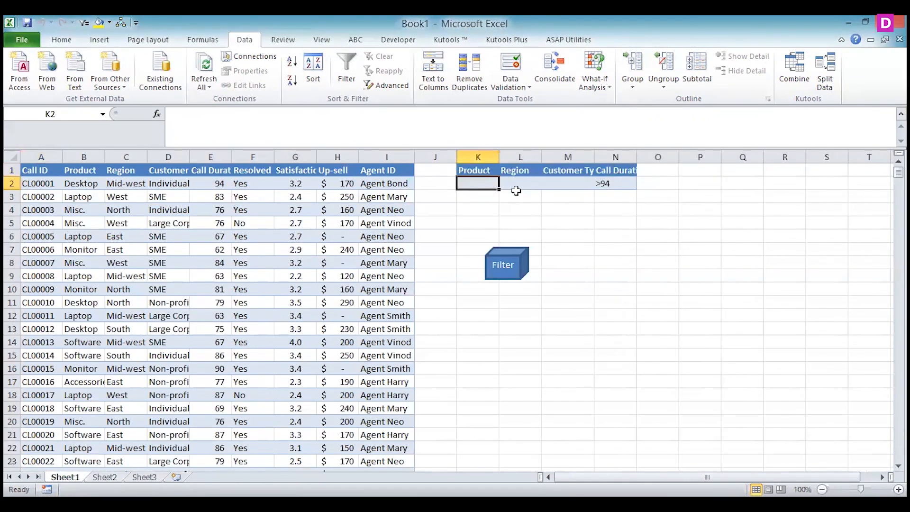
pyautogui.write('laptop')
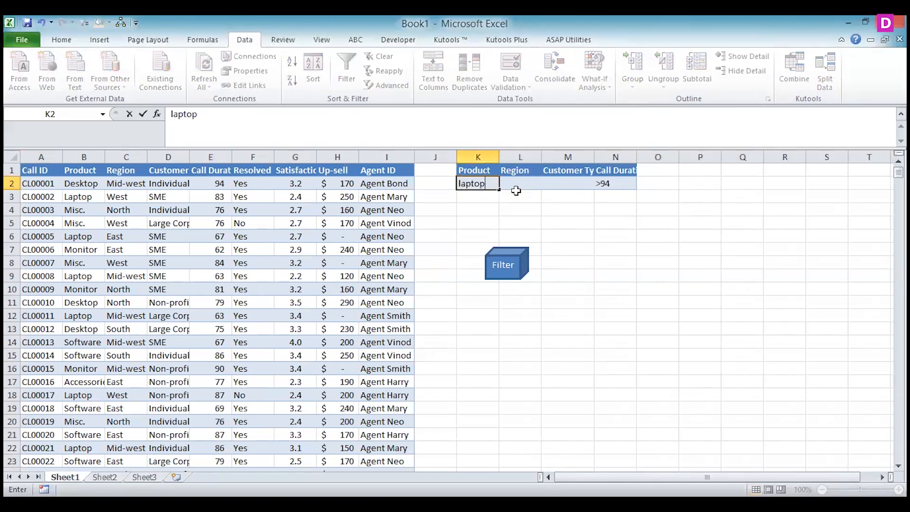
pyautogui.click(504, 261)
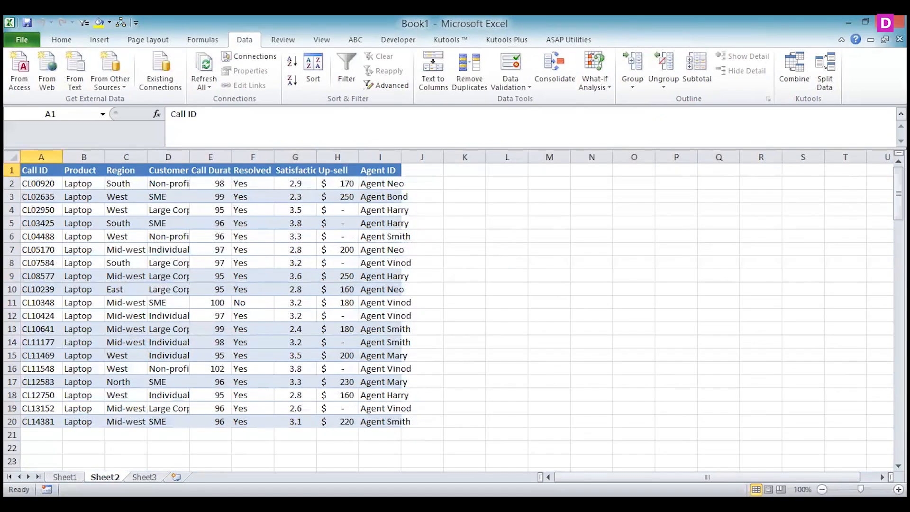
# Clear the Call Duration criterion in N2 on Sheet1 and run the Filter macro again
pyautogui.hotkey('ctrl', 'pageup')
pyautogui.click(608, 187)
pyautogui.press('Delete')
pyautogui.click(498, 265)
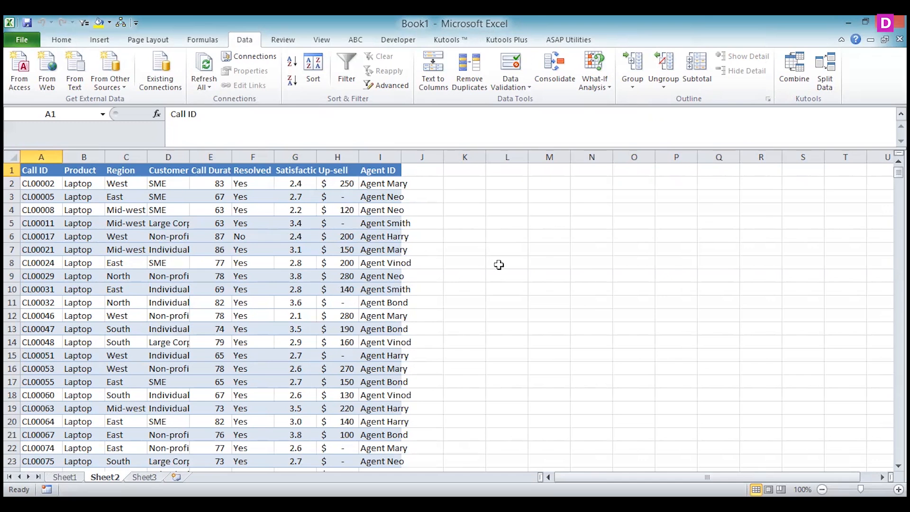
# Start a data validation rule of type List for the Product criterion cell K2 on Sheet1
pyautogui.click(64, 477)
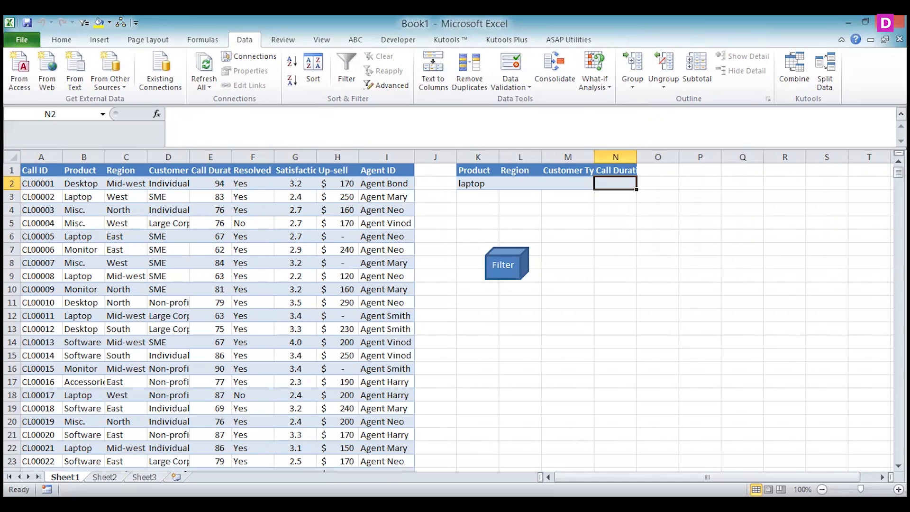
pyautogui.press('Left')
pyautogui.press('Left')
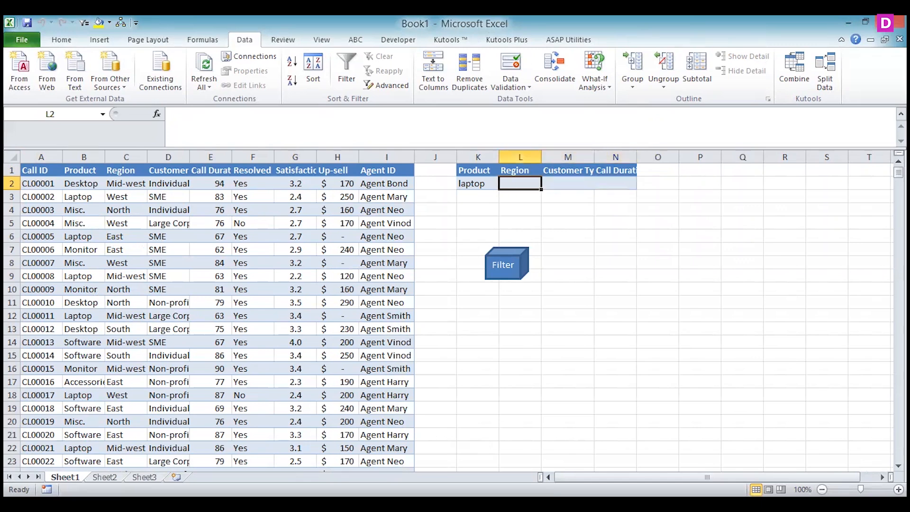
pyautogui.press('Down')
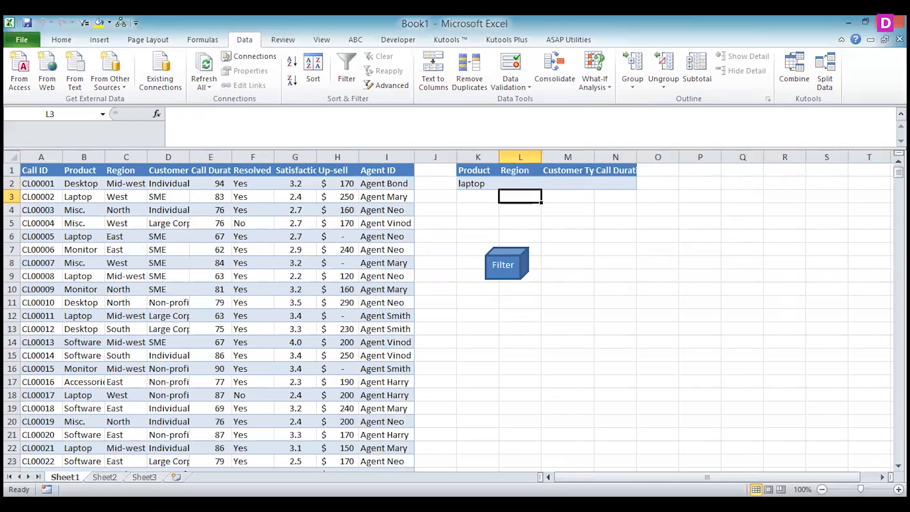
pyautogui.press('Up')
pyautogui.press('Left')
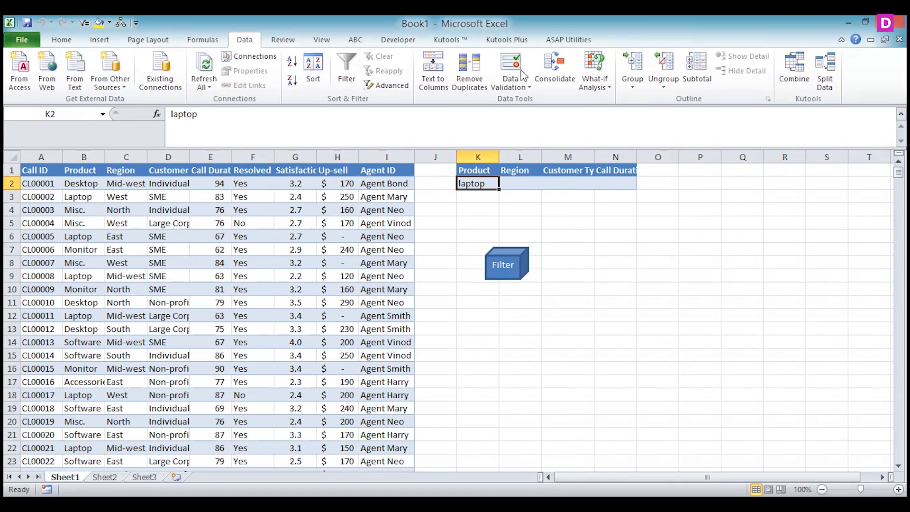
pyautogui.click(510, 81)
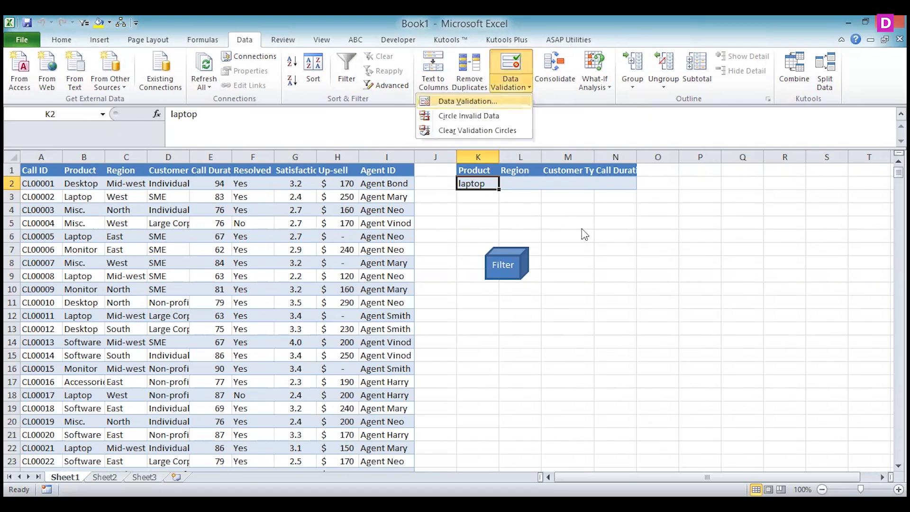
pyautogui.press('Return')
pyautogui.click(629, 255)
pyautogui.click(554, 292)
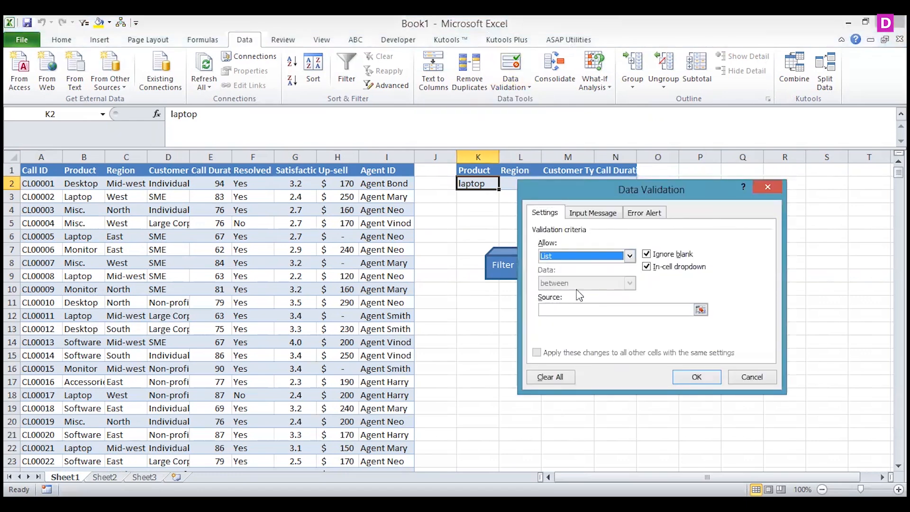
# Set the validation list source to Desktop,Laptop,Misc,Monitor and apply the rule to K2
pyautogui.click(553, 310)
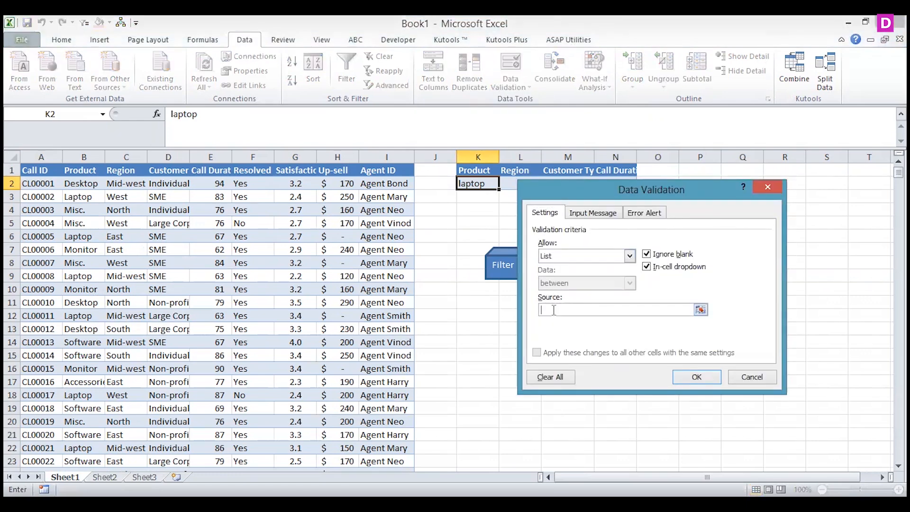
pyautogui.write('Desktop,Laptop,misc')
pyautogui.press('BackSpace')
pyautogui.press('BackSpace')
pyautogui.press('BackSpace')
pyautogui.write('Misc,Monitor')
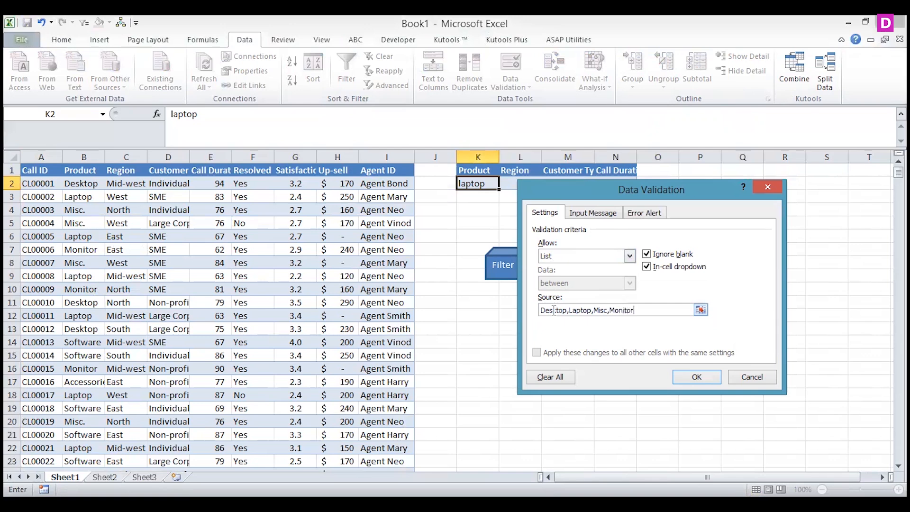
pyautogui.click(708, 380)
# Choose Monitor as the Product criterion from the K2 list and run the Filter macro
pyautogui.click(505, 185)
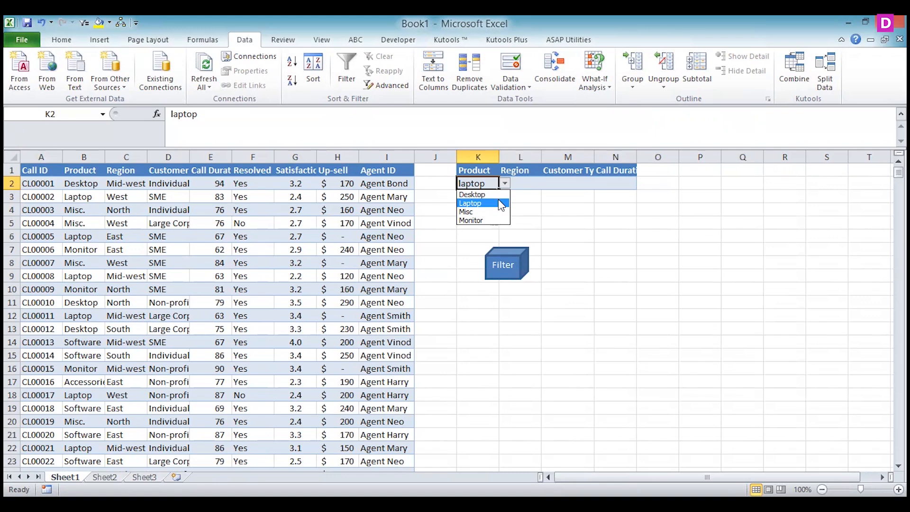
pyautogui.click(531, 182)
pyautogui.click(529, 184)
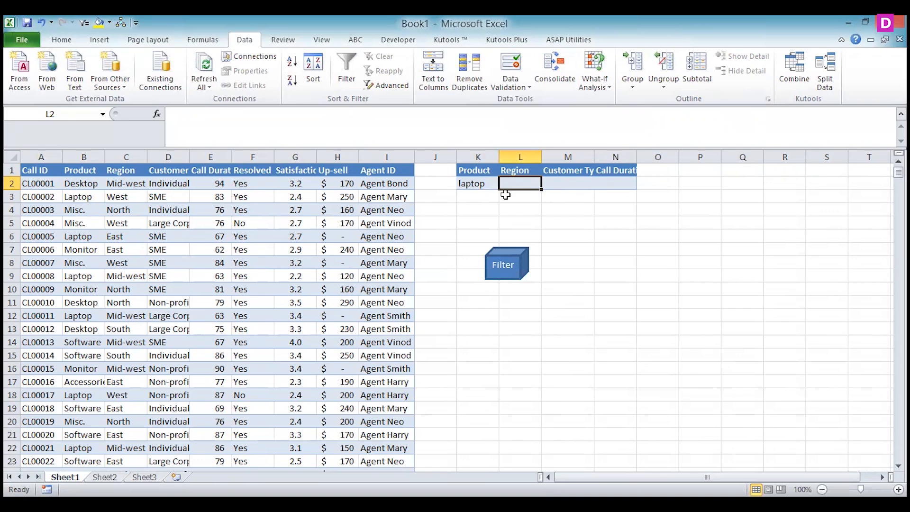
pyautogui.click(483, 185)
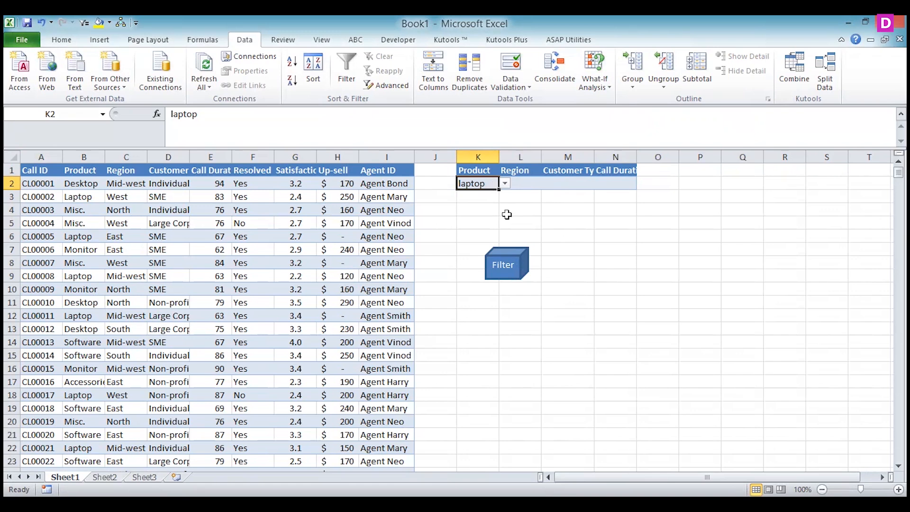
pyautogui.click(504, 183)
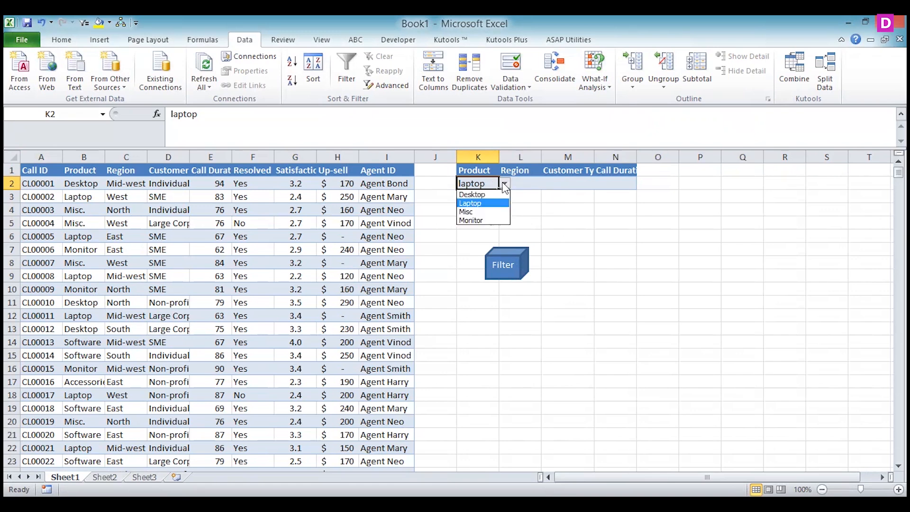
pyautogui.click(481, 218)
pyautogui.click(506, 266)
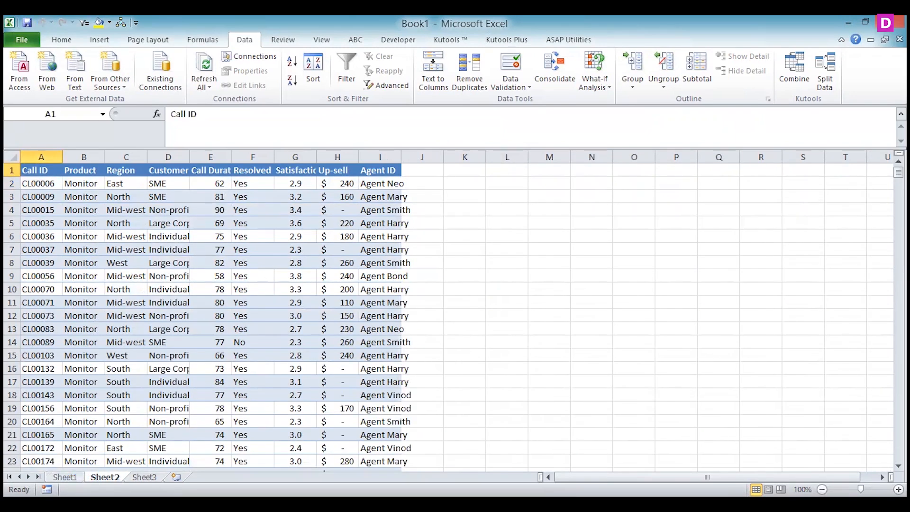
# Enter east as a Region criterion in L3 on Sheet1 and run the Filter macro
pyautogui.click(66, 477)
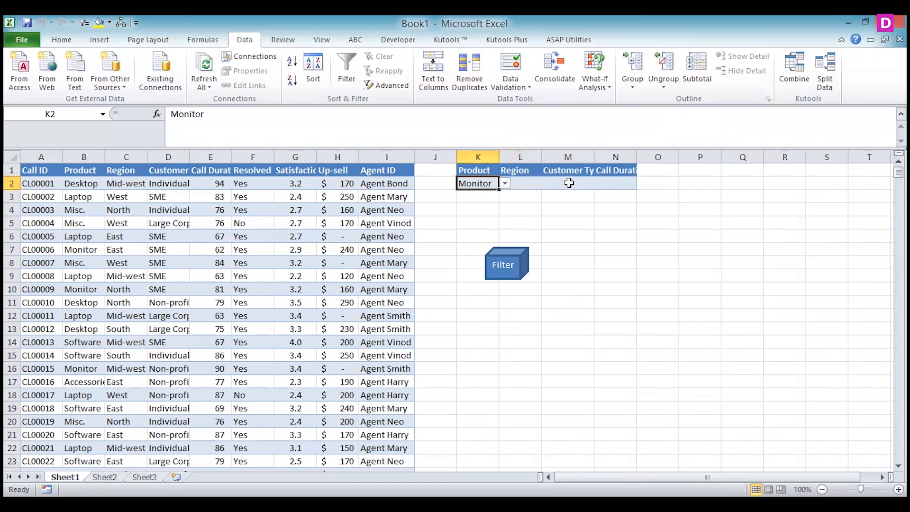
pyautogui.click(509, 192)
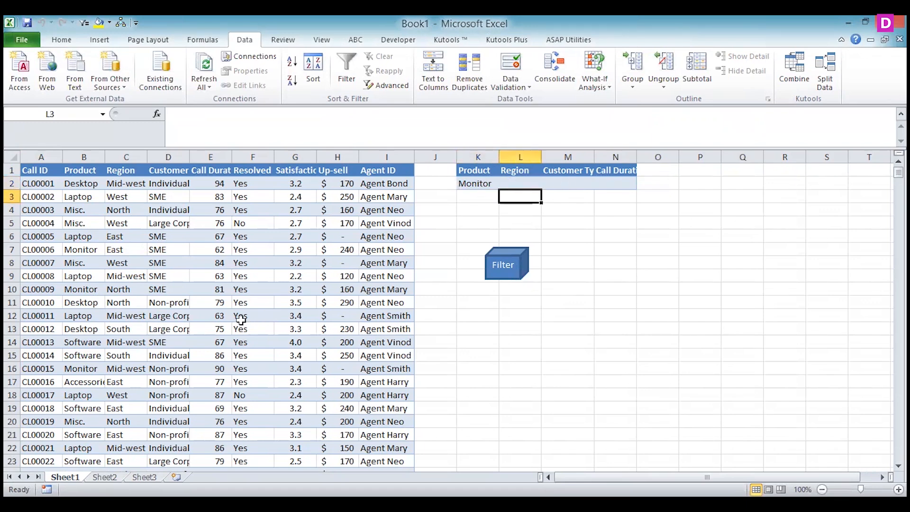
pyautogui.write('east')
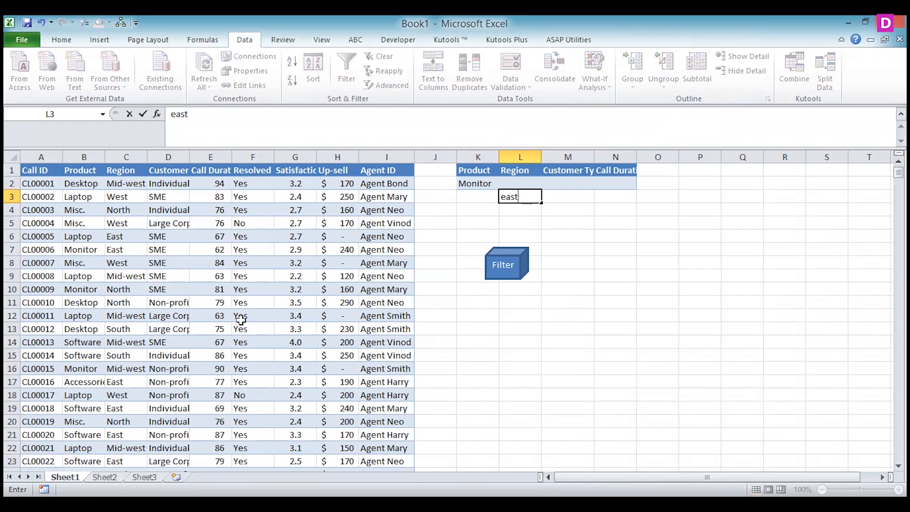
pyautogui.click(632, 221)
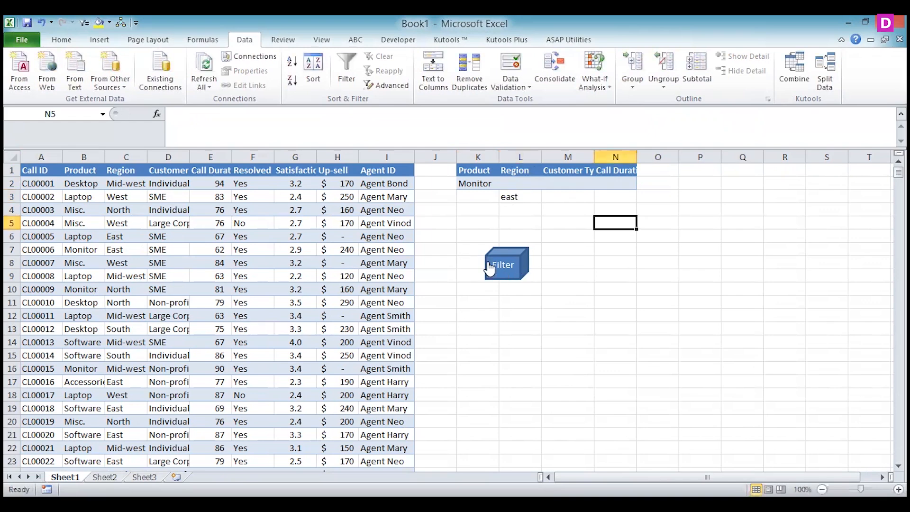
pyautogui.click(498, 270)
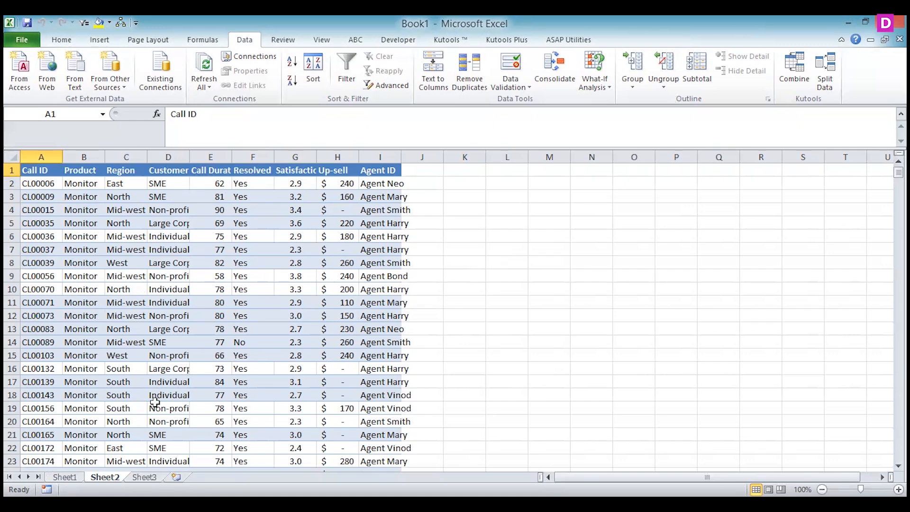
# Return to Sheet1 and start recording a new macro with the default settings
pyautogui.click(65, 478)
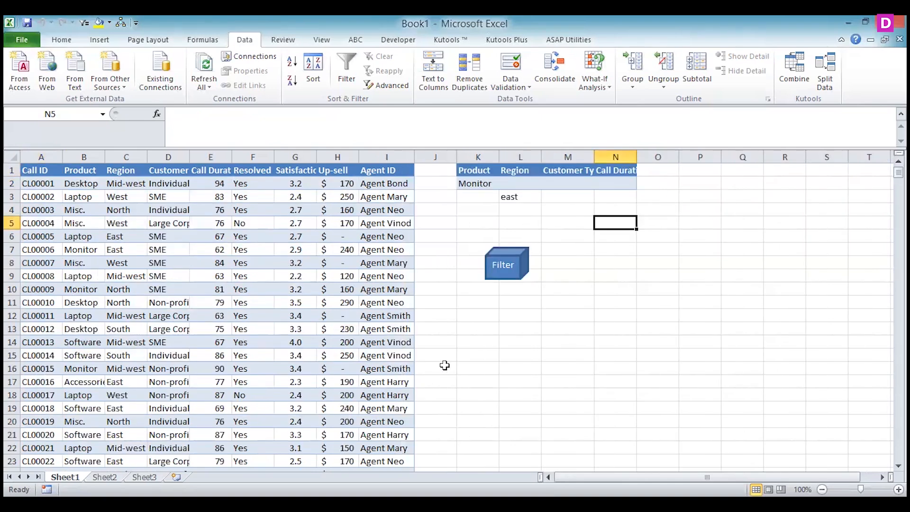
pyautogui.click(459, 360)
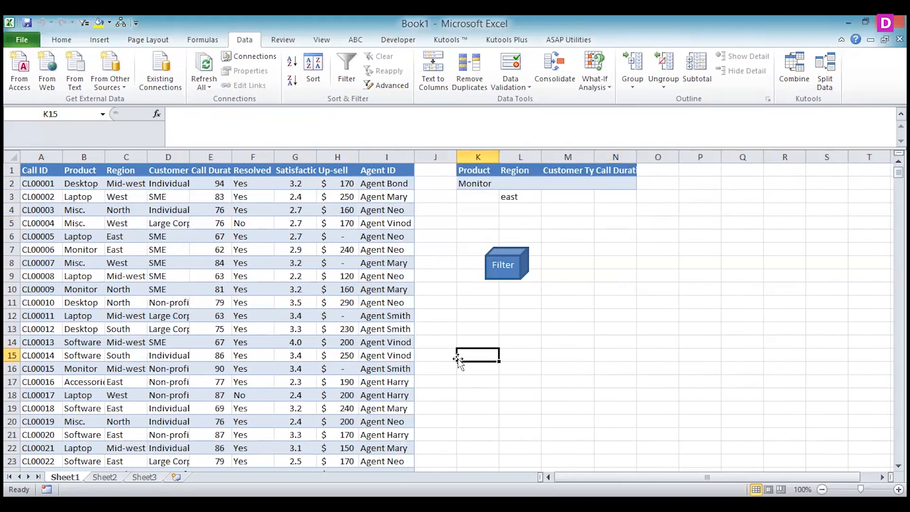
pyautogui.click(320, 40)
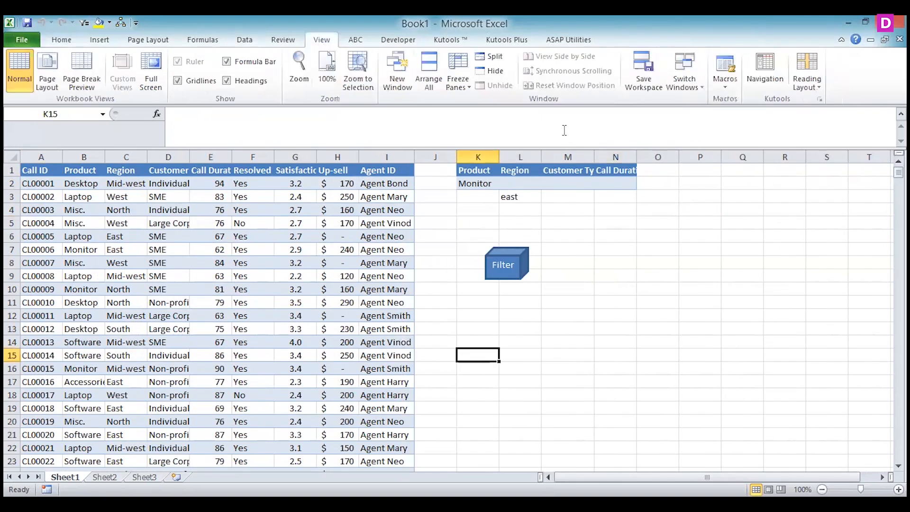
pyautogui.click(719, 85)
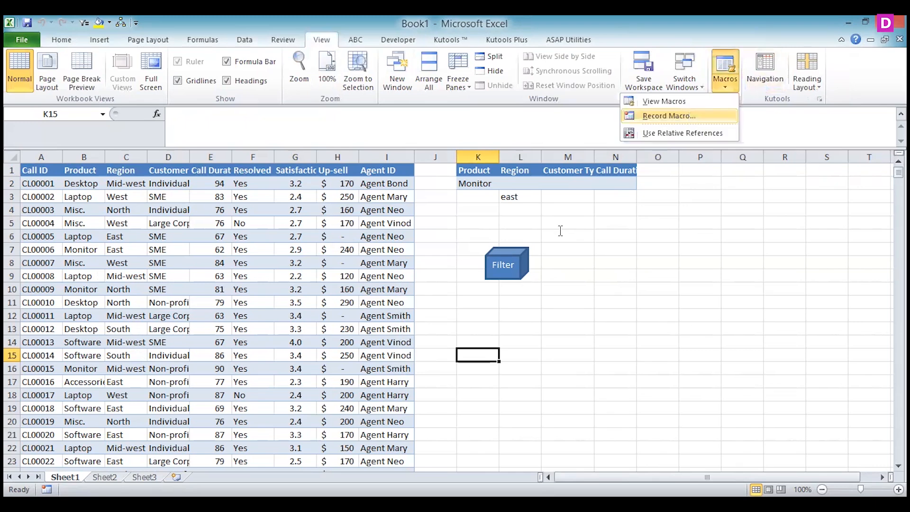
pyautogui.click(689, 116)
pyautogui.click(679, 367)
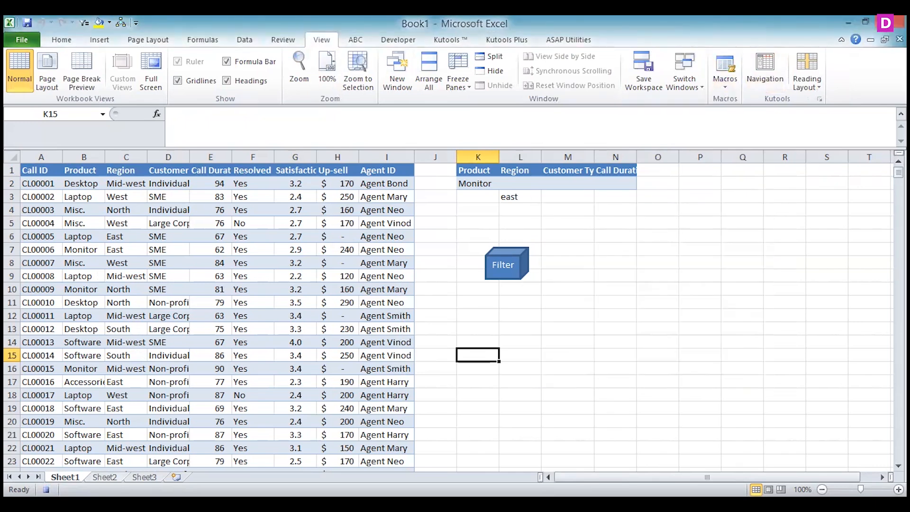
# Clear everything on Sheet2 and select cell A1
pyautogui.click(105, 477)
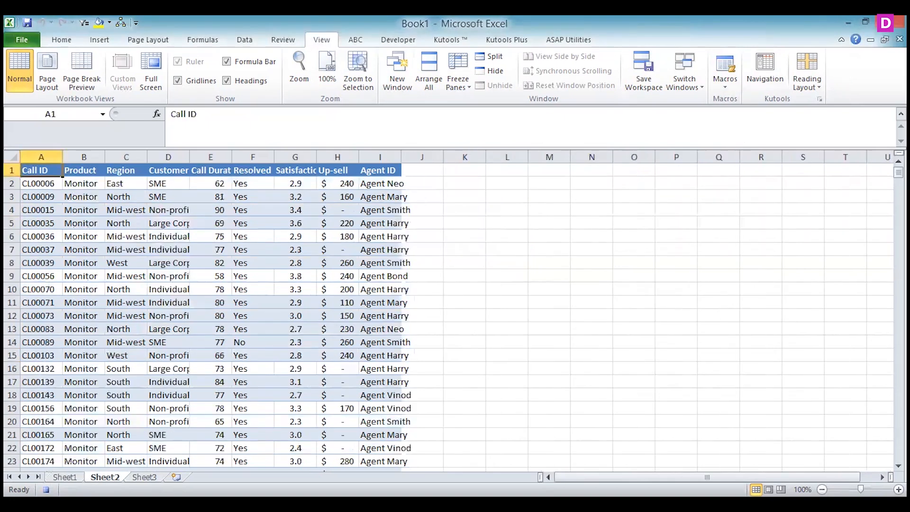
pyautogui.click(14, 159)
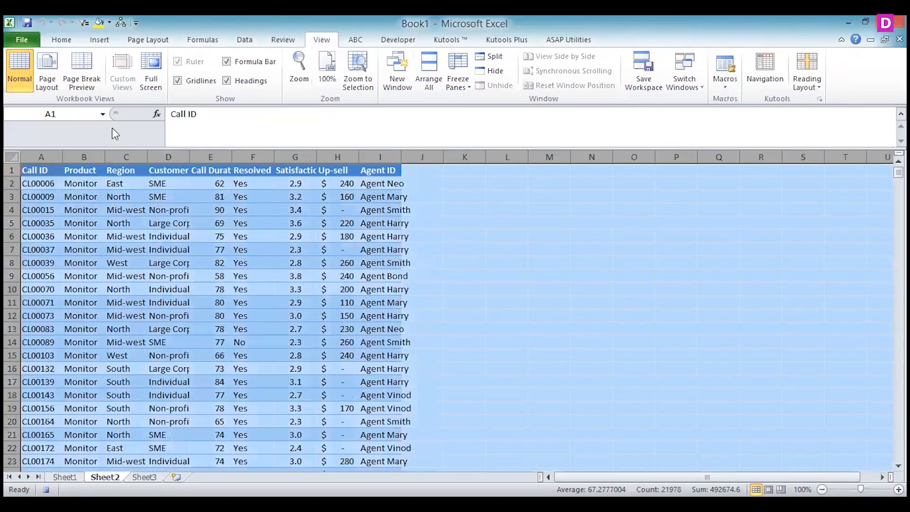
pyautogui.click(62, 40)
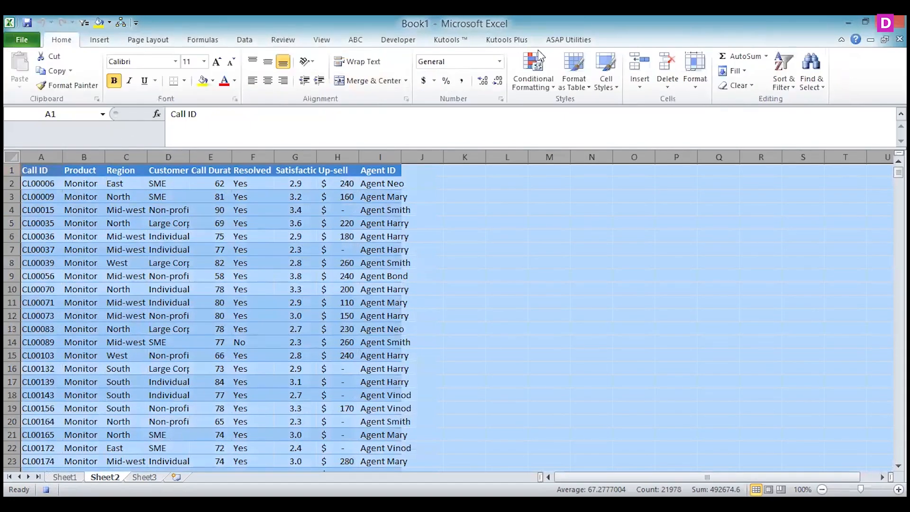
pyautogui.click(745, 87)
pyautogui.click(689, 102)
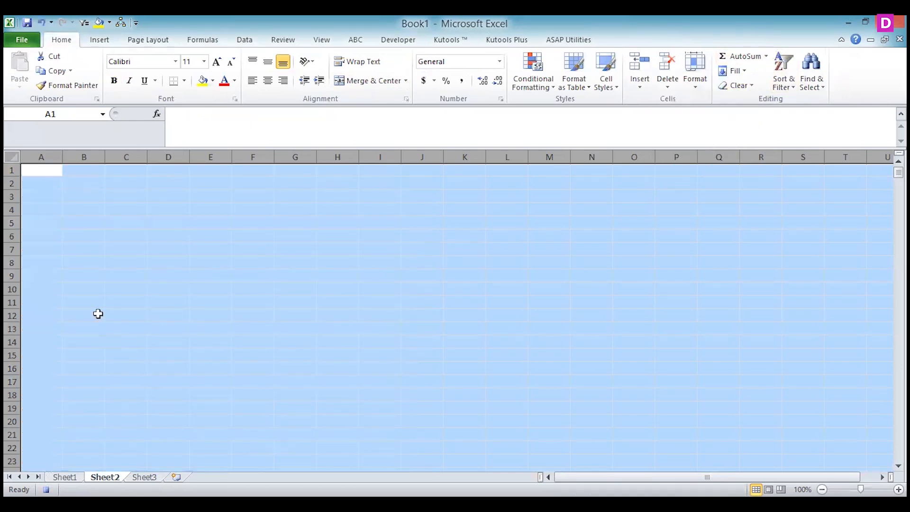
pyautogui.click(41, 169)
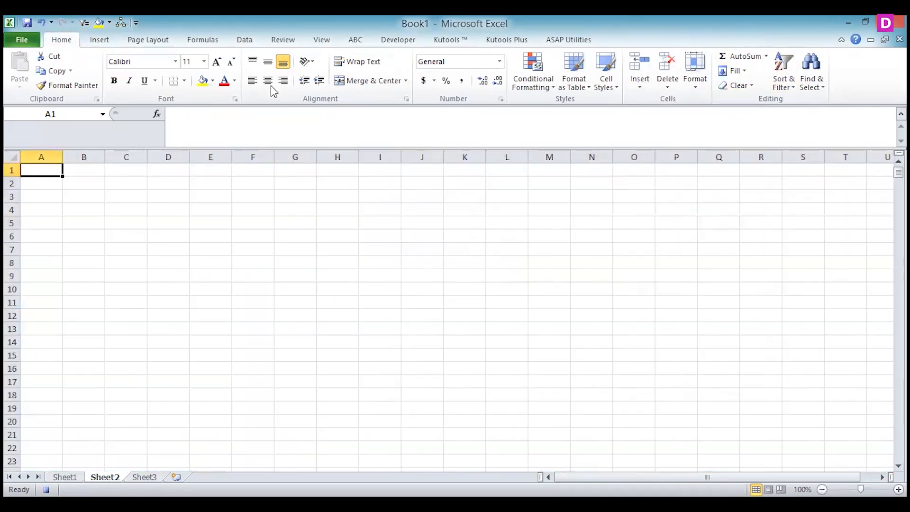
# Start an Advanced Filter that copies to another location, with Sheet1 columns A to I as the list range
pyautogui.click(240, 41)
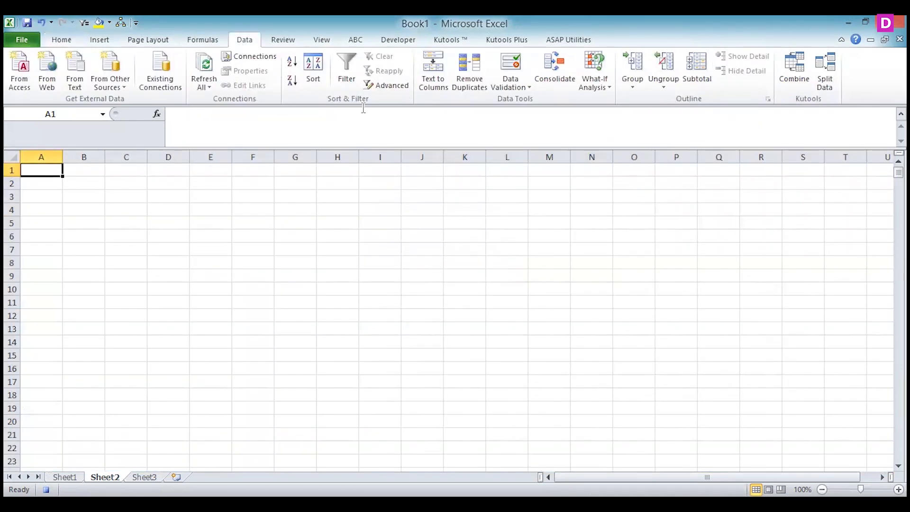
pyautogui.click(388, 89)
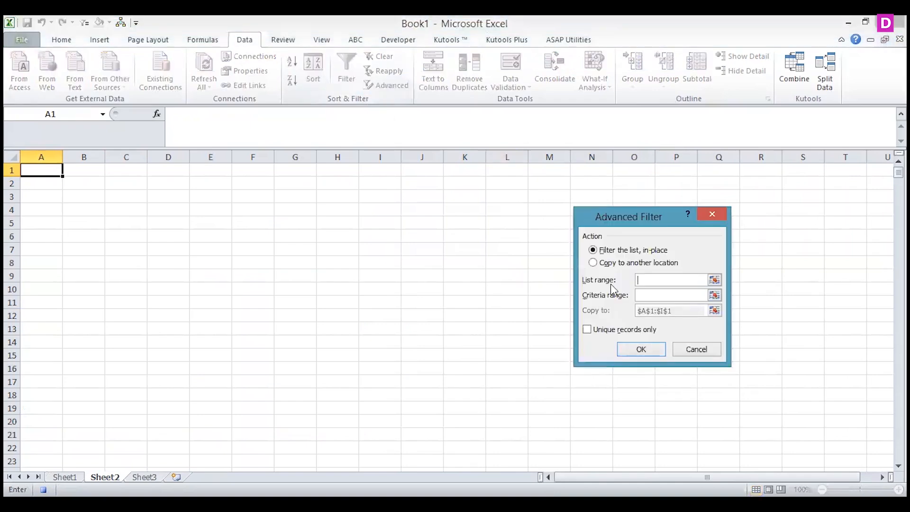
pyautogui.click(608, 264)
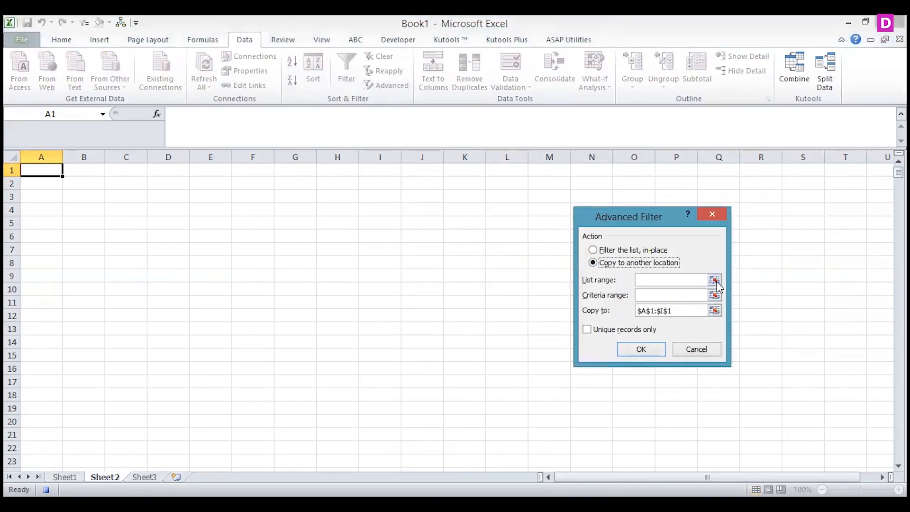
pyautogui.click(715, 280)
pyautogui.click(64, 477)
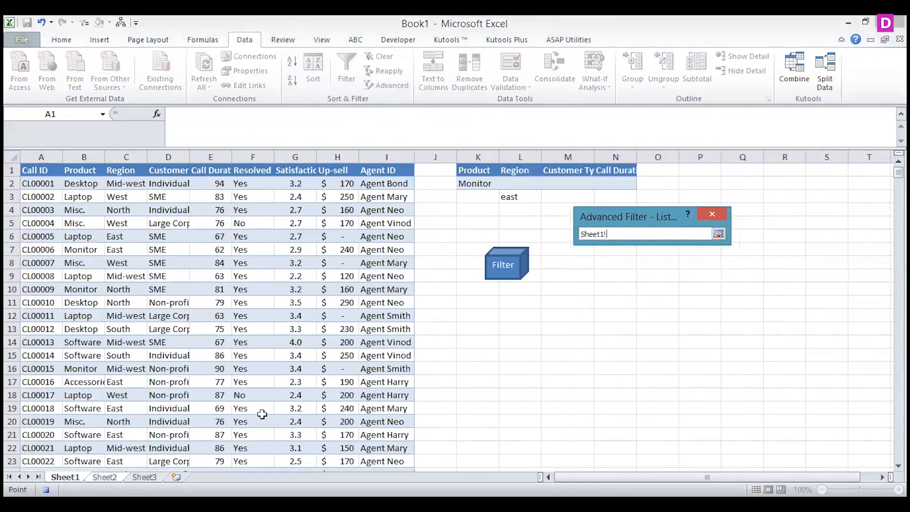
pyautogui.moveTo(39, 149); pyautogui.dragTo(104, 150)
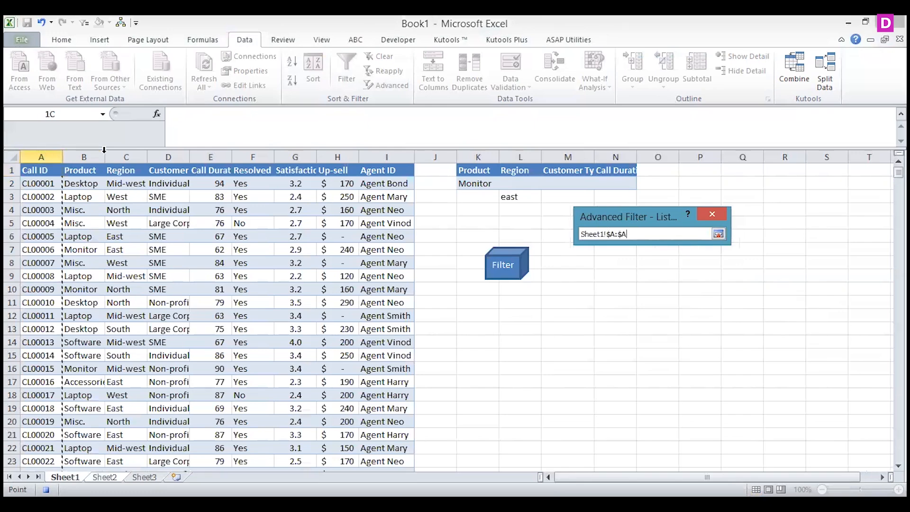
pyautogui.moveTo(369, 154); pyautogui.dragTo(369, 154)
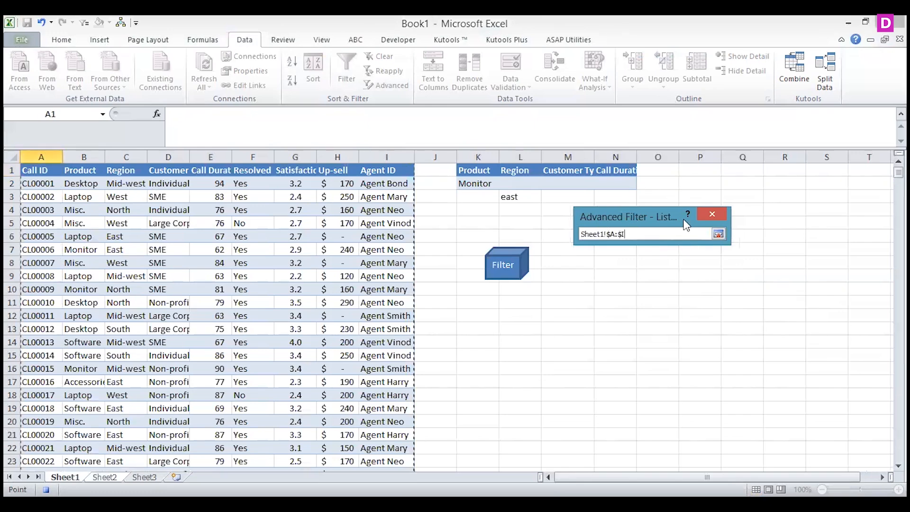
pyautogui.click(718, 233)
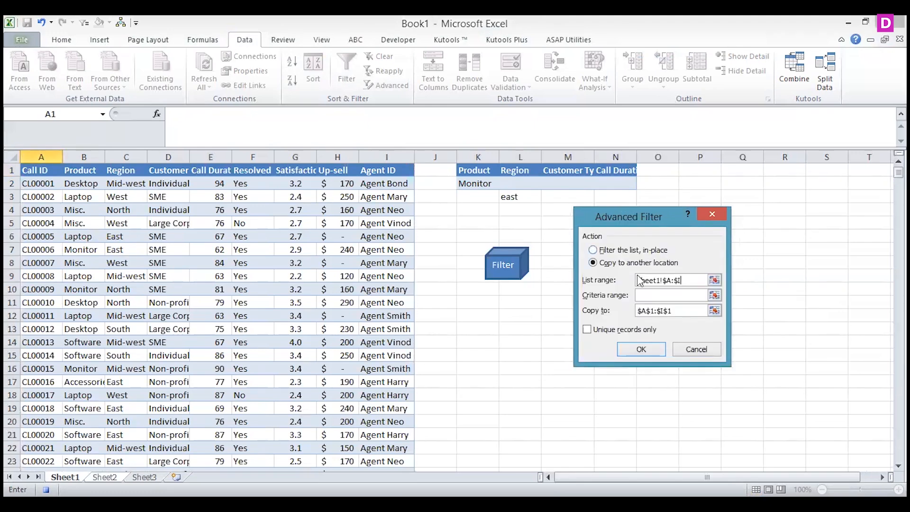
# Set the Advanced Filter criteria range to Sheet1 K1:N6 and run the filter
pyautogui.click(714, 295)
pyautogui.click(65, 477)
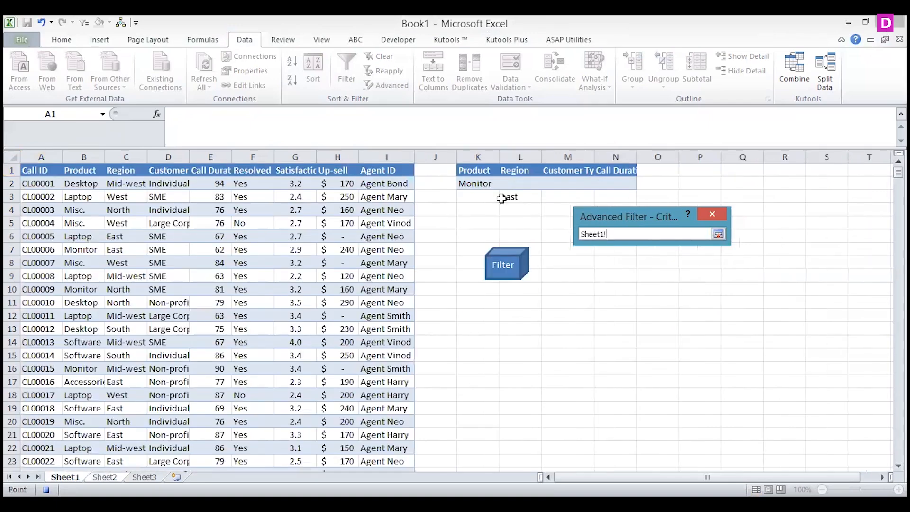
pyautogui.click(458, 167)
pyautogui.moveTo(600, 232); pyautogui.dragTo(600, 235)
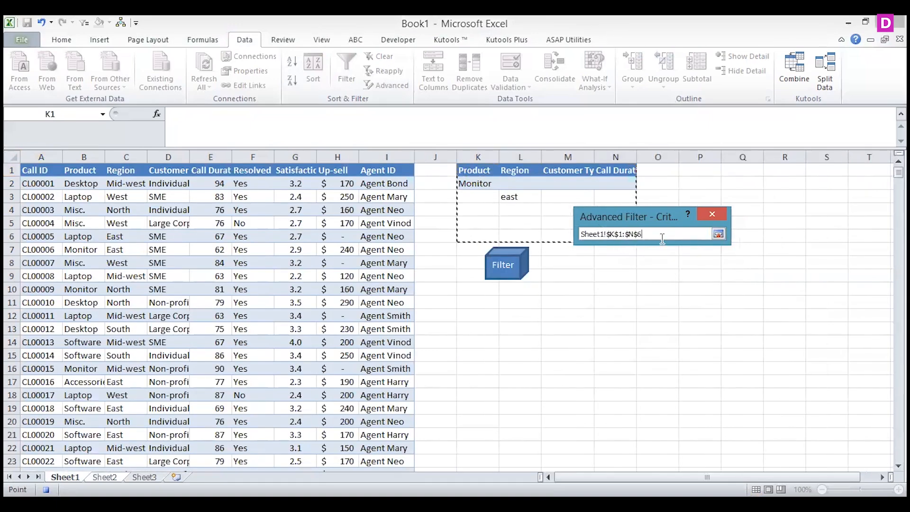
pyautogui.click(717, 234)
pyautogui.click(647, 351)
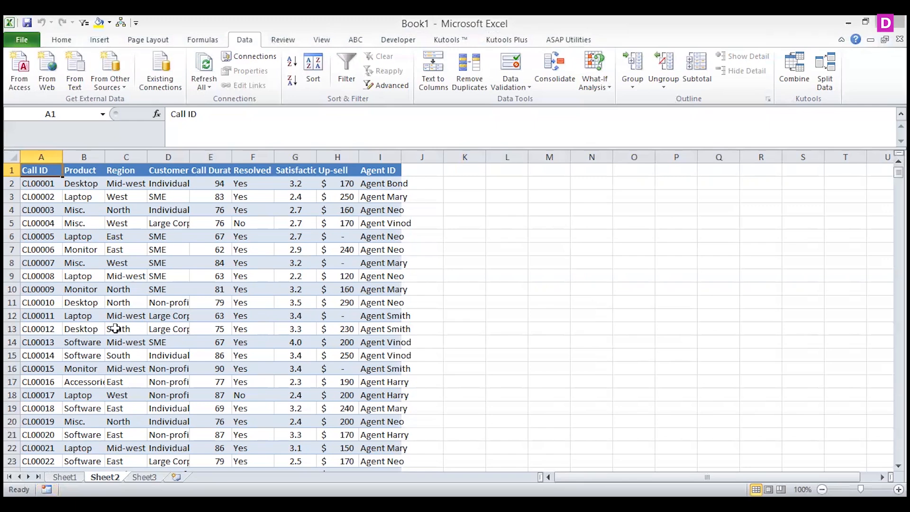
# Assign Macro2 to the Filter shape on Sheet1
pyautogui.click(65, 477)
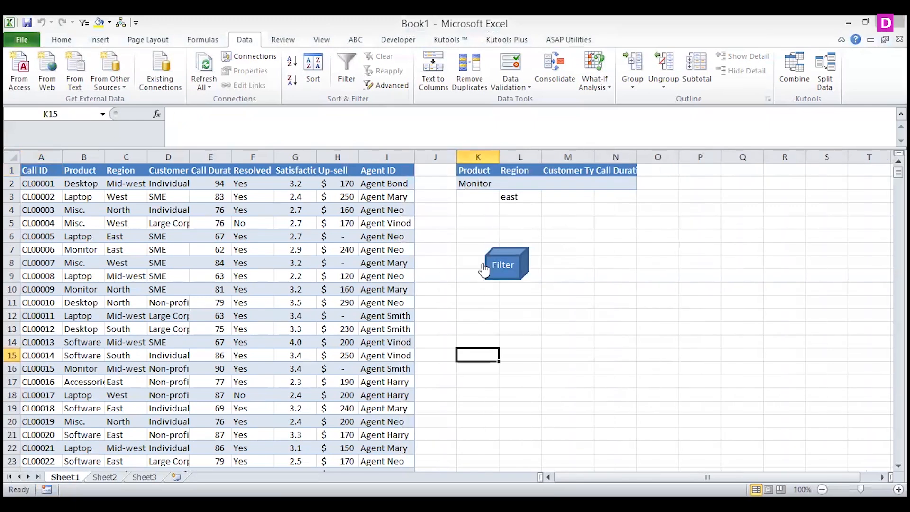
pyautogui.click(501, 267)
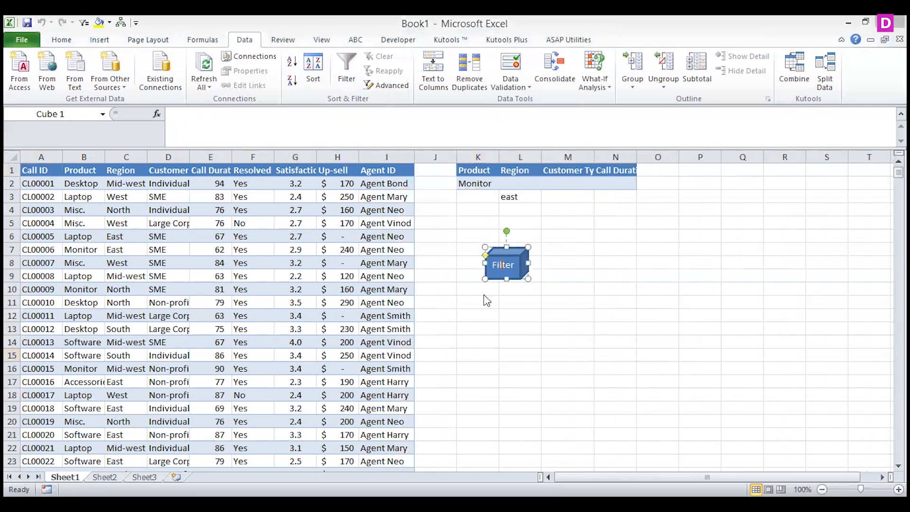
pyautogui.rightClick(499, 261)
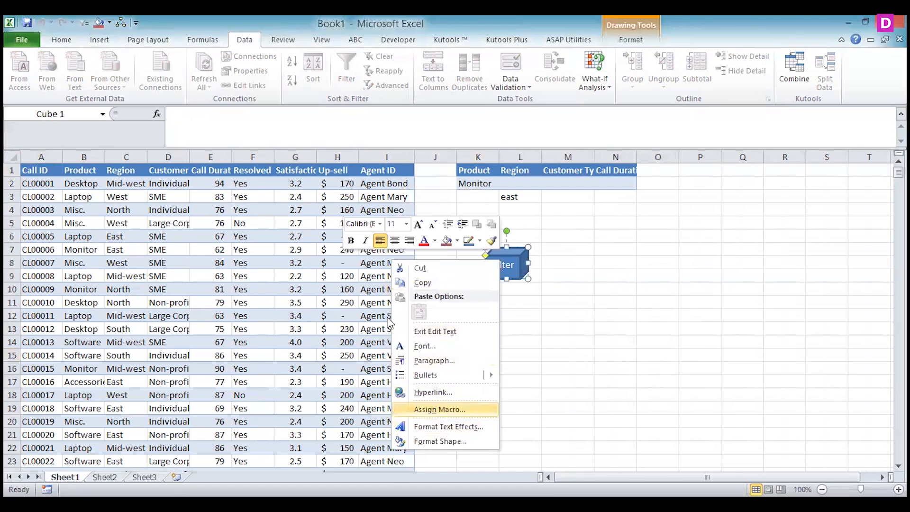
pyautogui.click(441, 411)
pyautogui.click(347, 319)
pyautogui.click(476, 482)
# Clear the Product criterion in K2 on Sheet1 and run the Filter macro
pyautogui.click(468, 183)
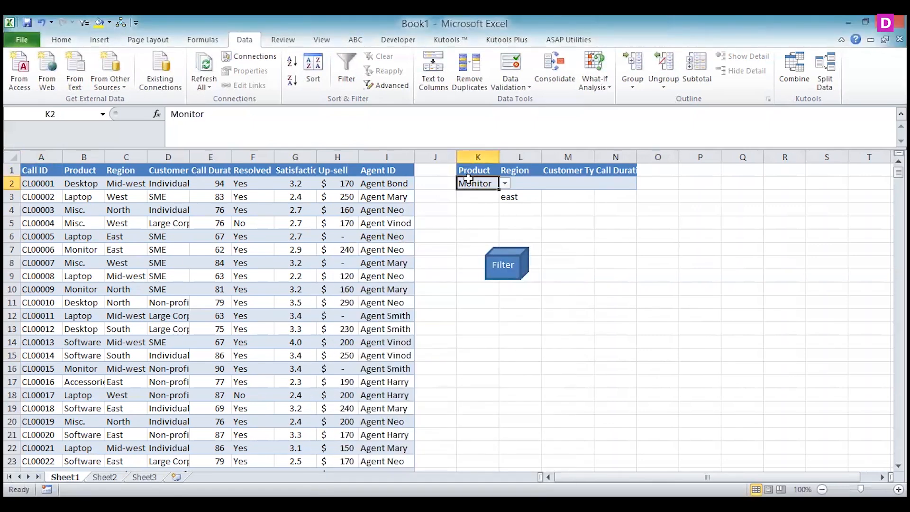
pyautogui.click(506, 268)
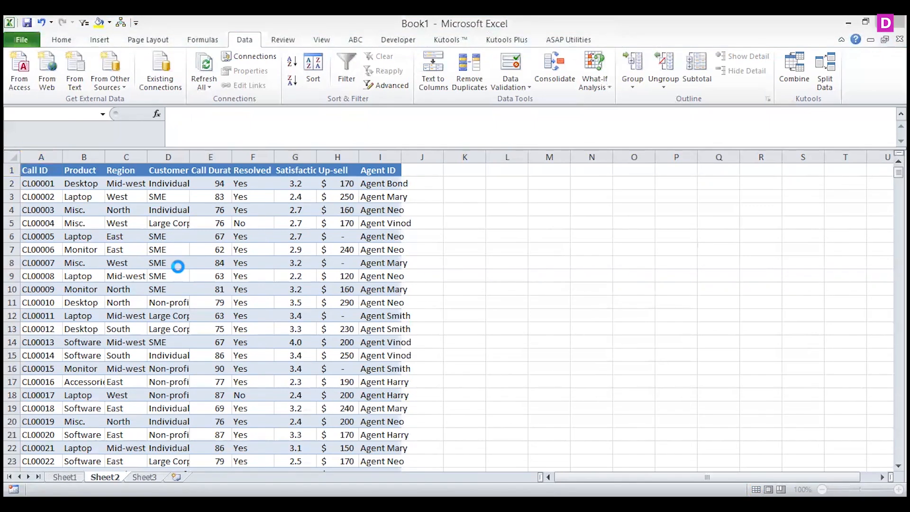
# Examine the Region column of the filter output on Sheet2 and return to Sheet1
pyautogui.click(126, 339)
pyautogui.hotkey('shift', 'Down')
pyautogui.hotkey('shift', 'Down')
pyautogui.hotkey('shift', 'Down')
pyautogui.hotkey('shift', 'Down')
pyautogui.hotkey('shift', 'Down')
pyautogui.hotkey('shift', 'Down')
pyautogui.hotkey('shift', 'Down')
pyautogui.hotkey('shift', 'Down')
pyautogui.hotkey('shift', 'Down')
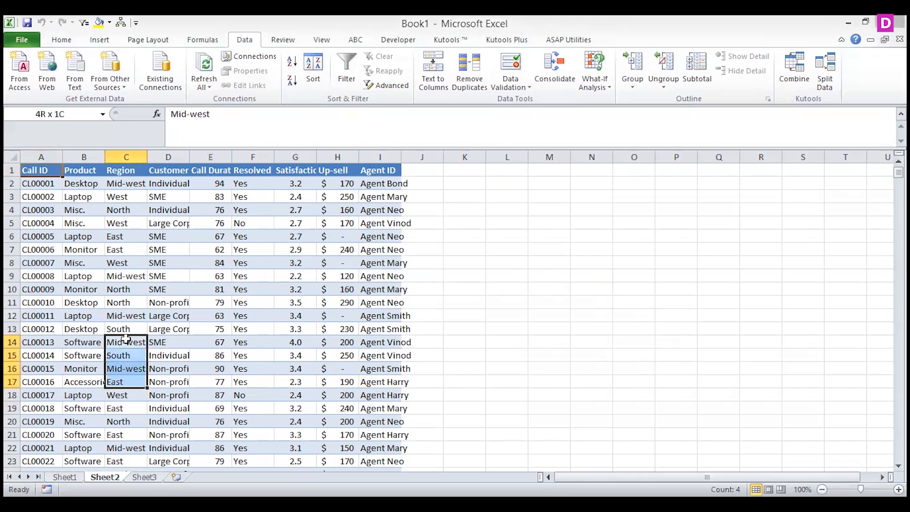
pyautogui.hotkey('shift', 'Down')
pyautogui.hotkey('shift', 'Up')
pyautogui.hotkey('shift', 'Up')
pyautogui.hotkey('shift', 'Up')
pyautogui.hotkey('shift', 'Up')
pyautogui.hotkey('shift', 'Up')
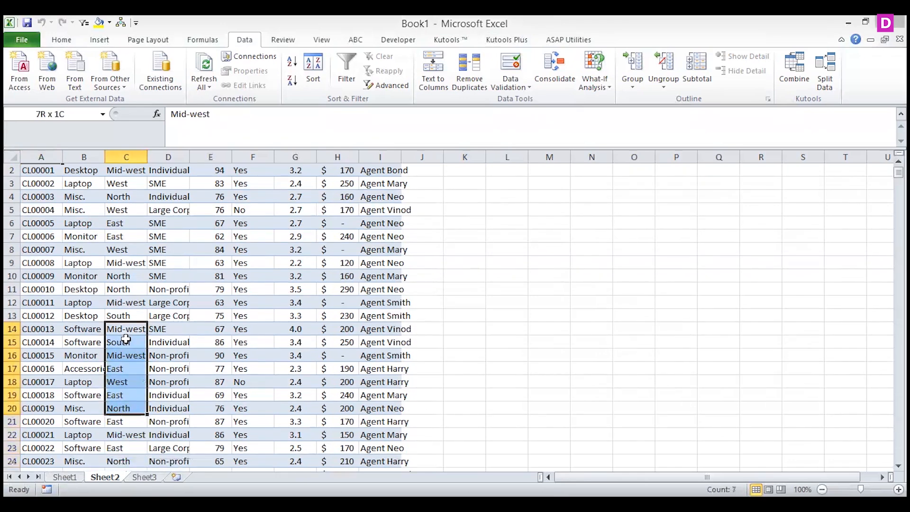
pyautogui.hotkey('ctrl', 'pageup')
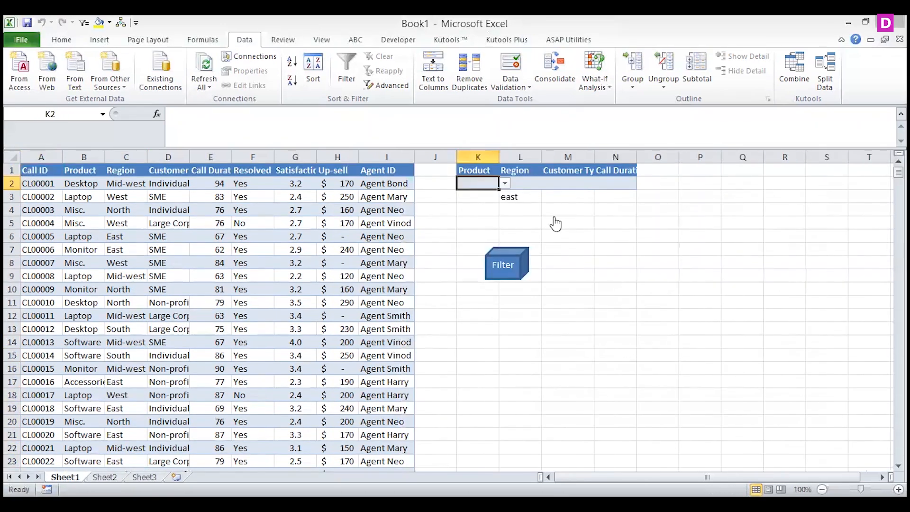
# Delete the Region criterion in L3, enter east in L2 instead, and run the Filter macro
pyautogui.click(509, 198)
pyautogui.press('Delete')
pyautogui.press('Up')
pyautogui.write('east')
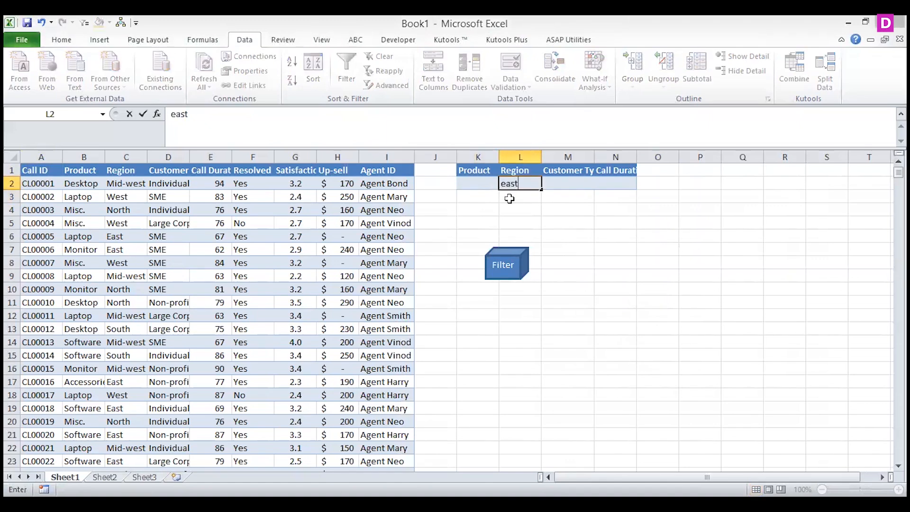
pyautogui.click(502, 264)
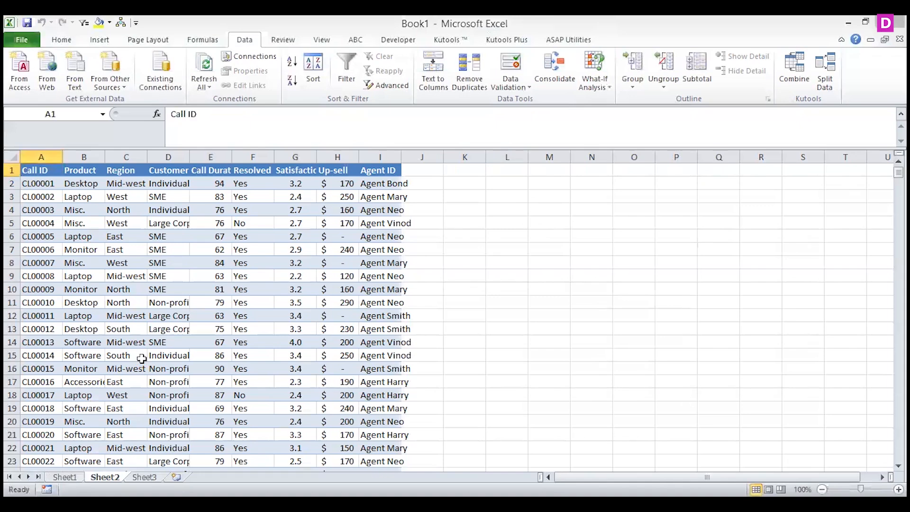
# Delete Sheet2 from the workbook
pyautogui.click(65, 478)
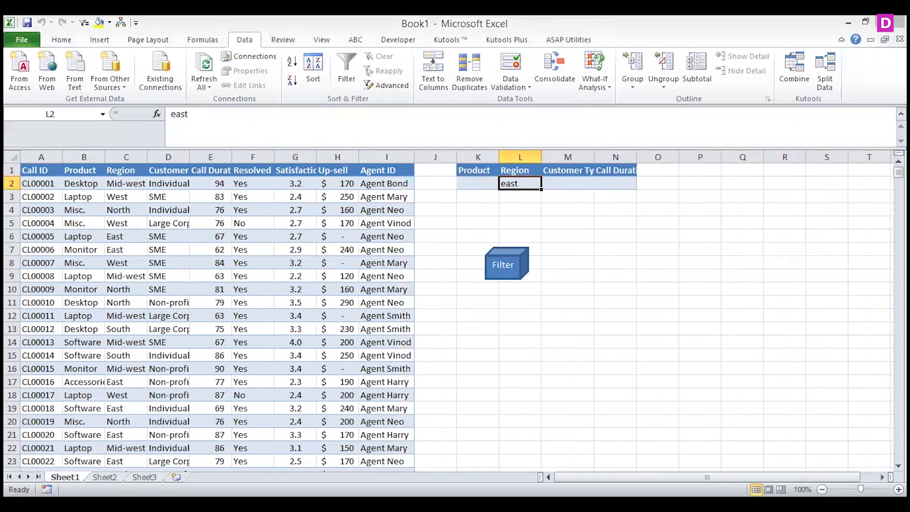
pyautogui.click(105, 478)
pyautogui.rightClick(104, 477)
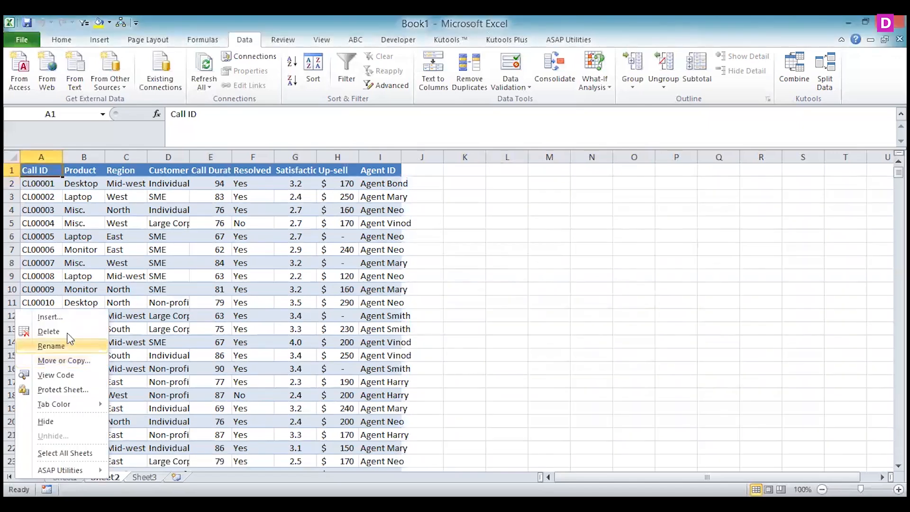
pyautogui.press('Return')
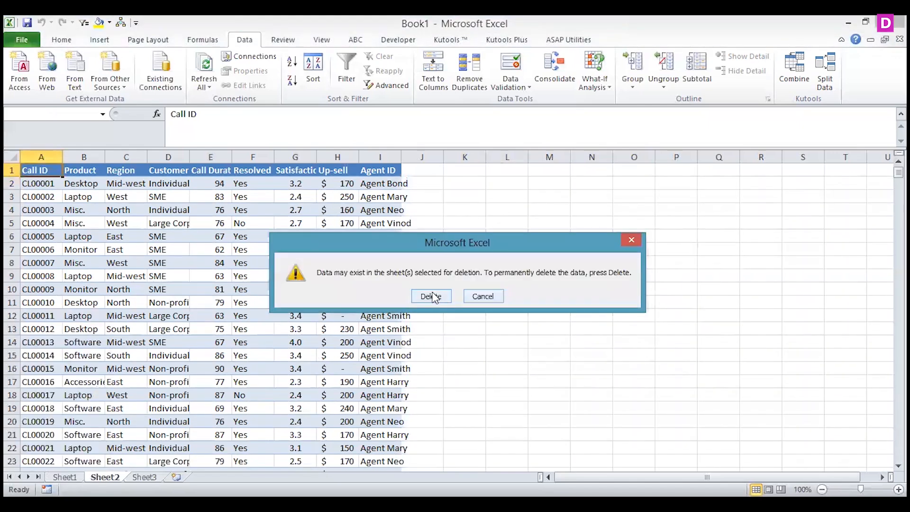
pyautogui.click(433, 297)
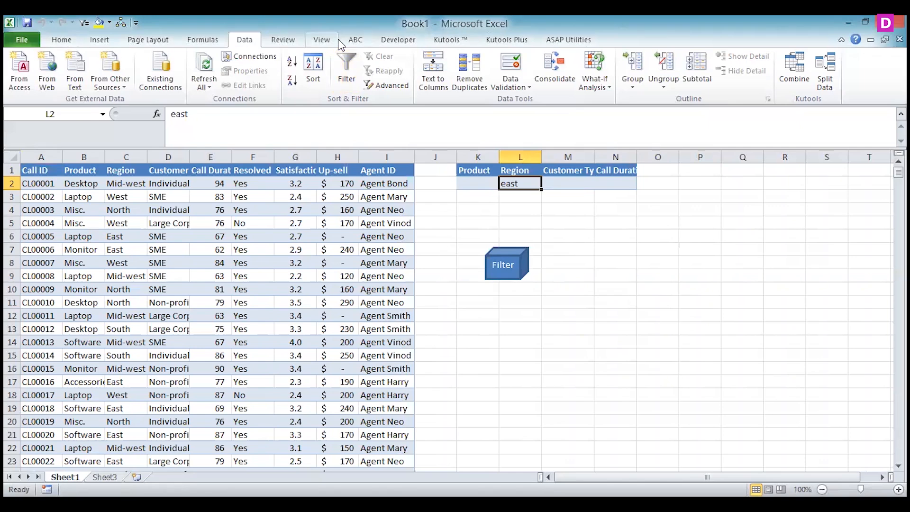
# Start recording another macro with the default settings
pyautogui.click(321, 39)
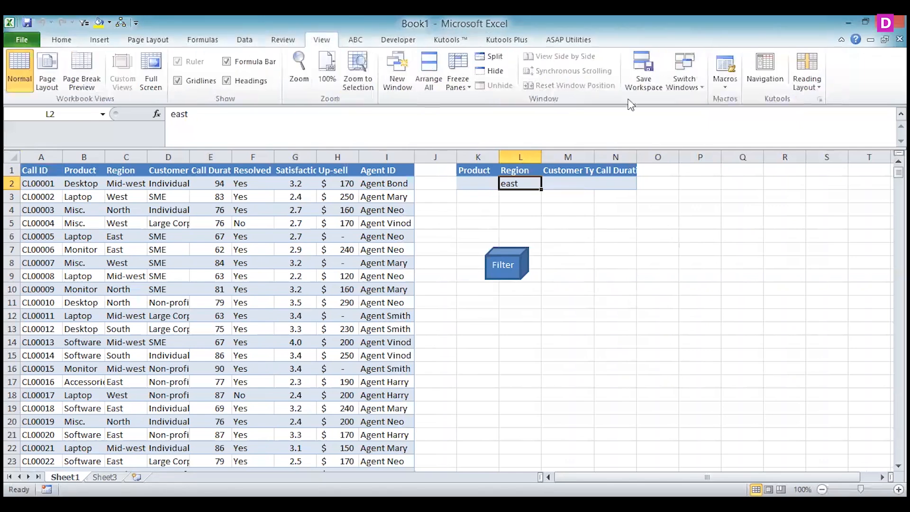
pyautogui.click(719, 95)
pyautogui.click(680, 366)
# Clear everything on Sheet3 and select cell A1
pyautogui.click(104, 476)
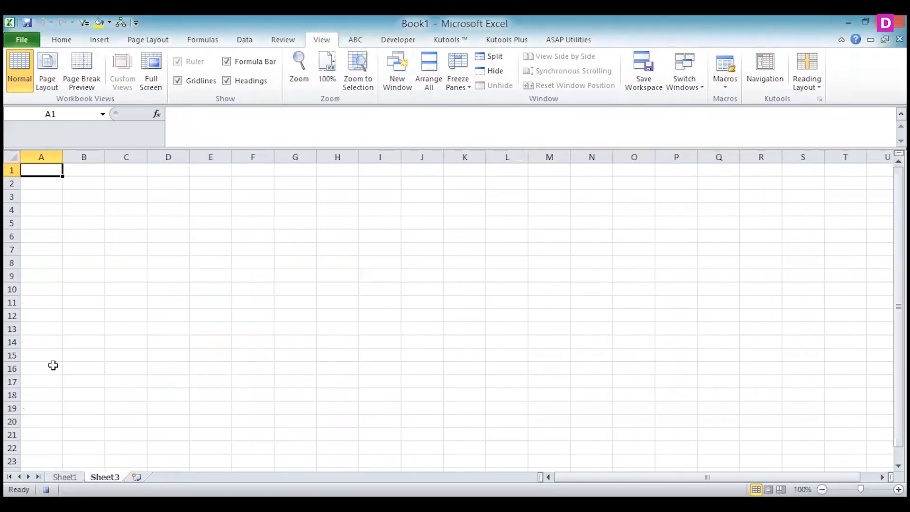
pyautogui.click(12, 157)
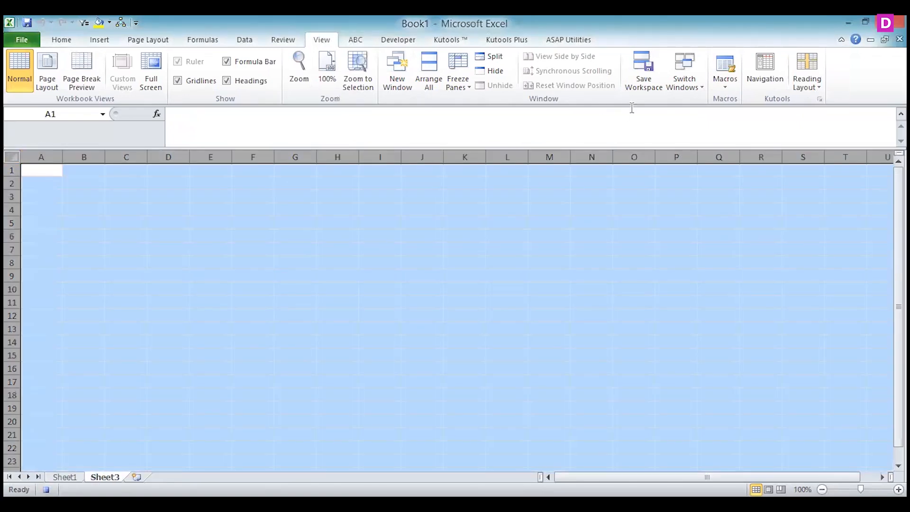
pyautogui.click(61, 39)
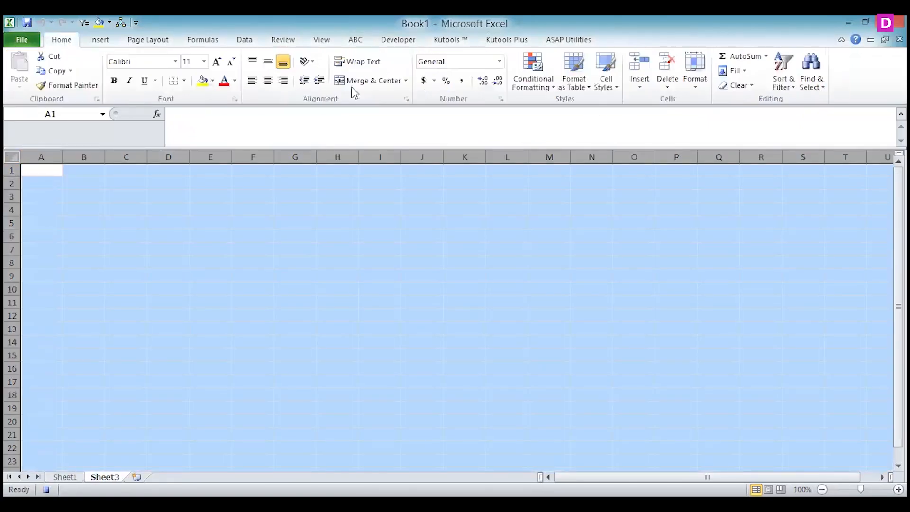
pyautogui.click(740, 87)
pyautogui.click(729, 102)
pyautogui.click(38, 169)
# Start an Advanced Filter from Sheet3 that copies to another location, with Sheet1 columns A to I as the list range
pyautogui.click(245, 42)
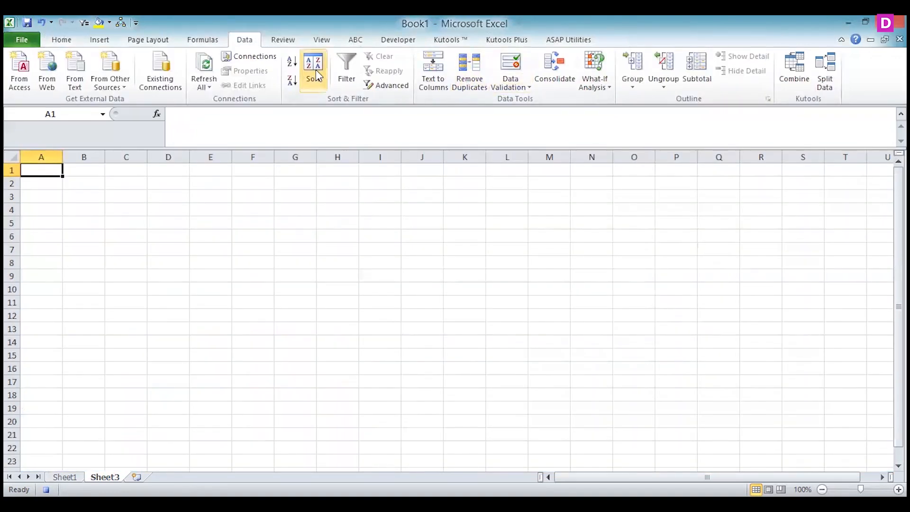
pyautogui.click(388, 86)
pyautogui.click(638, 264)
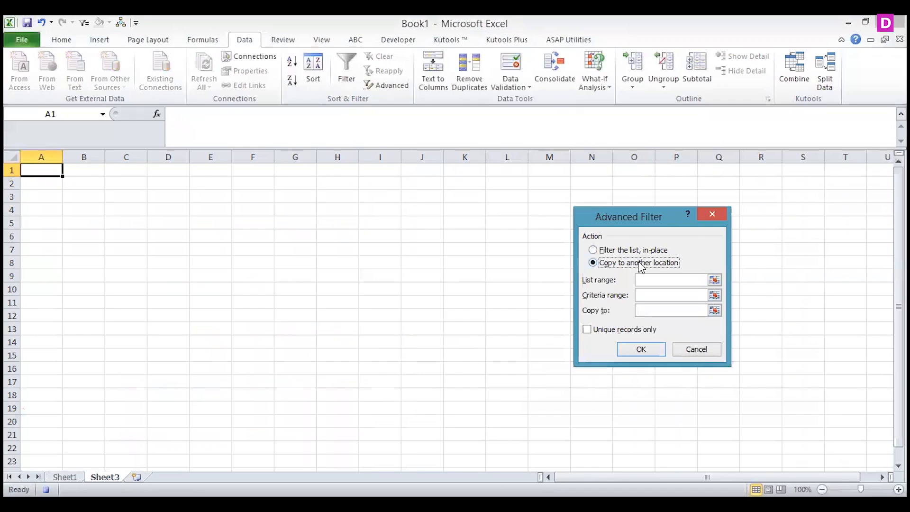
pyautogui.click(715, 280)
pyautogui.click(55, 473)
pyautogui.moveTo(46, 152); pyautogui.dragTo(82, 151)
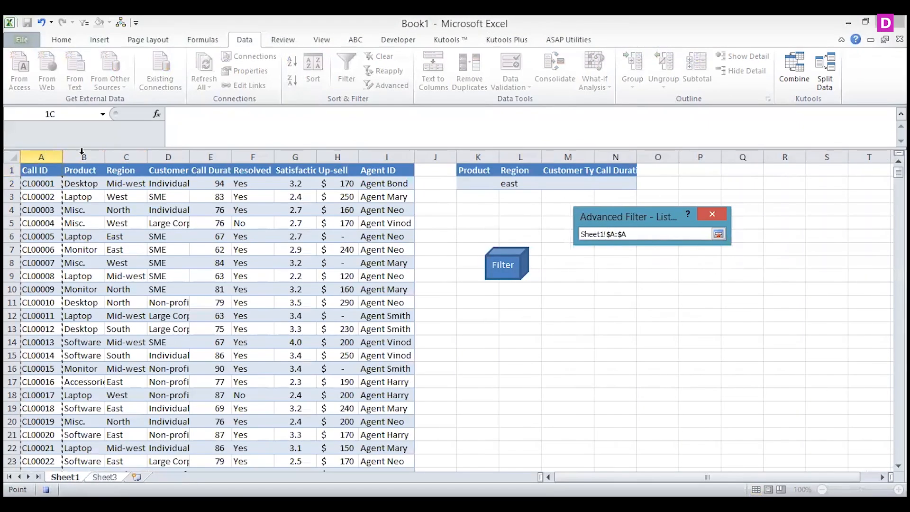
pyautogui.moveTo(377, 174); pyautogui.dragTo(377, 174)
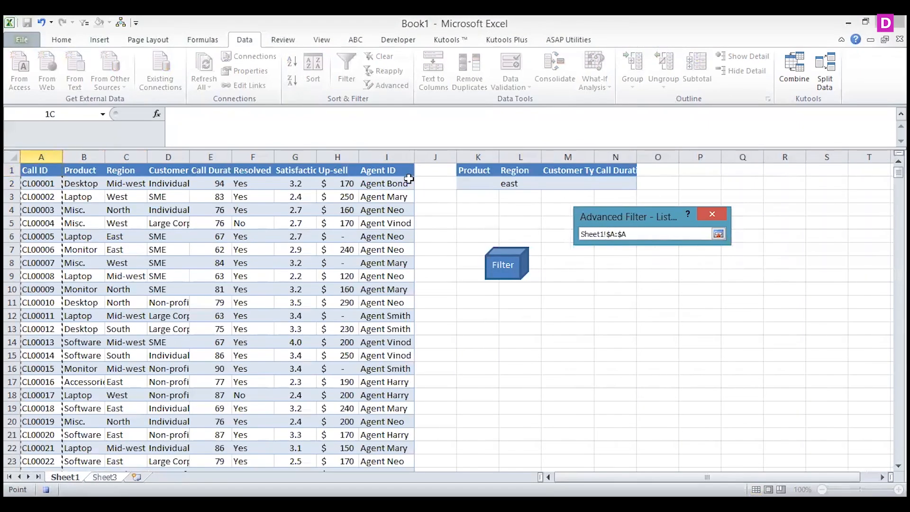
pyautogui.click(719, 234)
# Set the criteria range to Sheet1 K1:N2
pyautogui.click(715, 295)
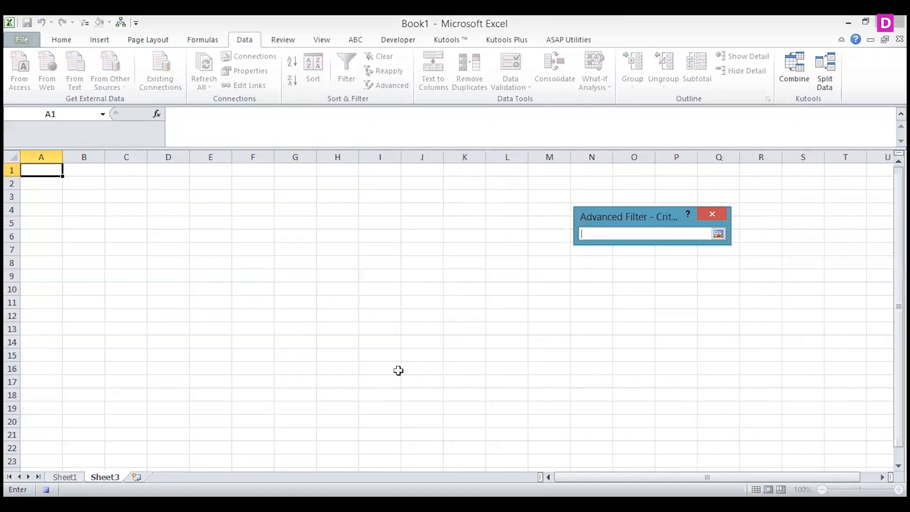
pyautogui.click(64, 477)
pyautogui.moveTo(473, 173); pyautogui.dragTo(628, 182)
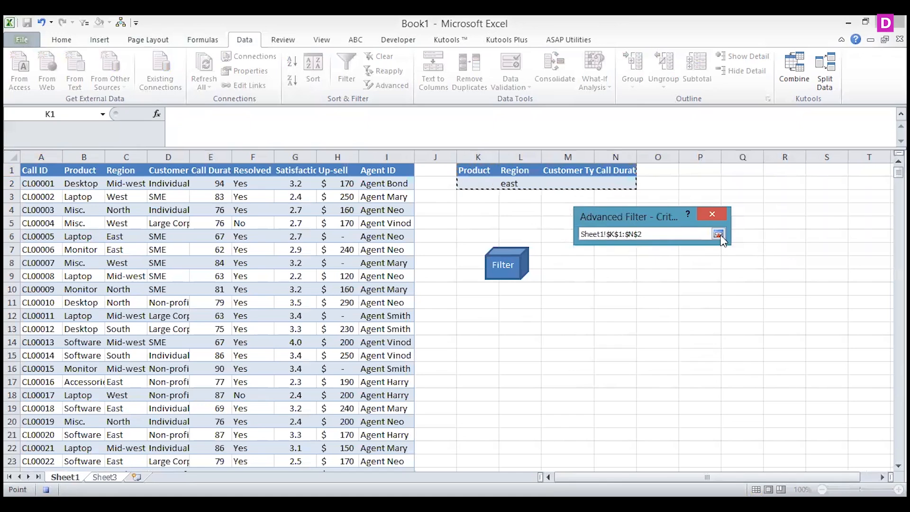
pyautogui.click(718, 234)
# Set the copy destination to Sheet3 A1:I1, run the filter, and stop recording the macro
pyautogui.click(715, 310)
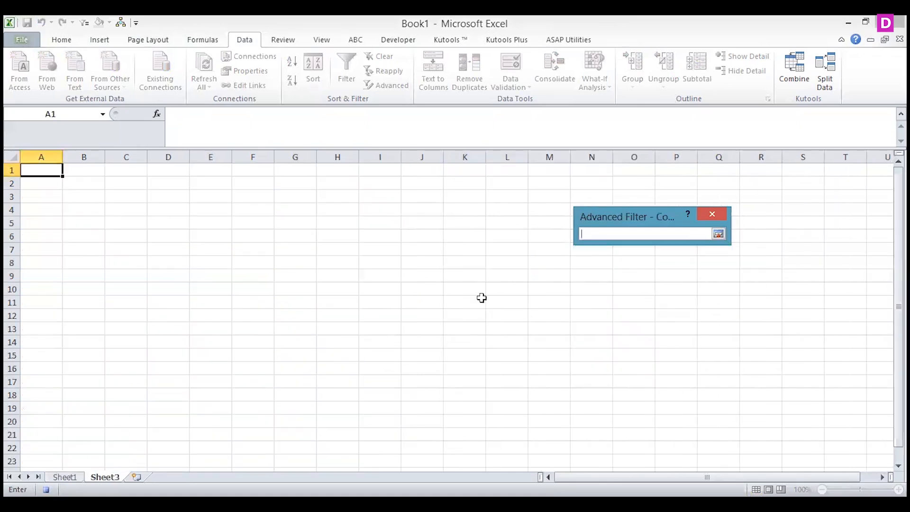
pyautogui.moveTo(42, 157); pyautogui.dragTo(89, 157)
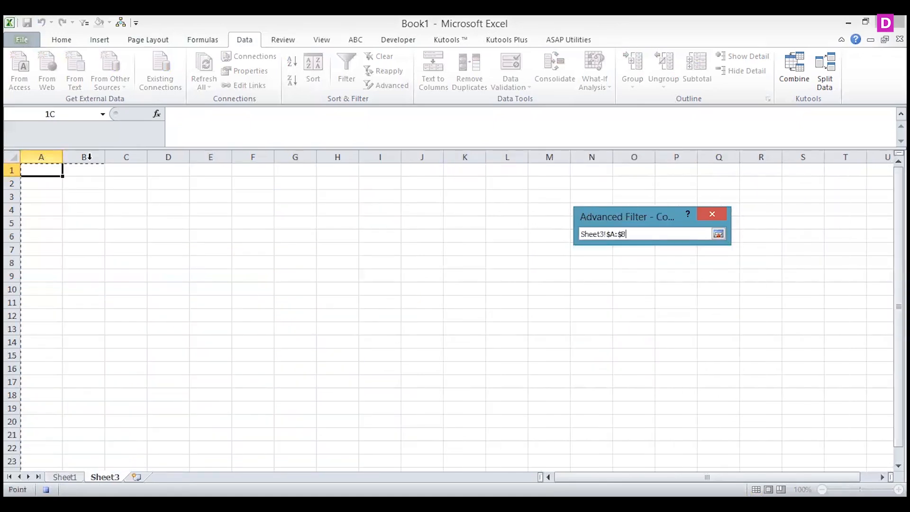
pyautogui.click(29, 170)
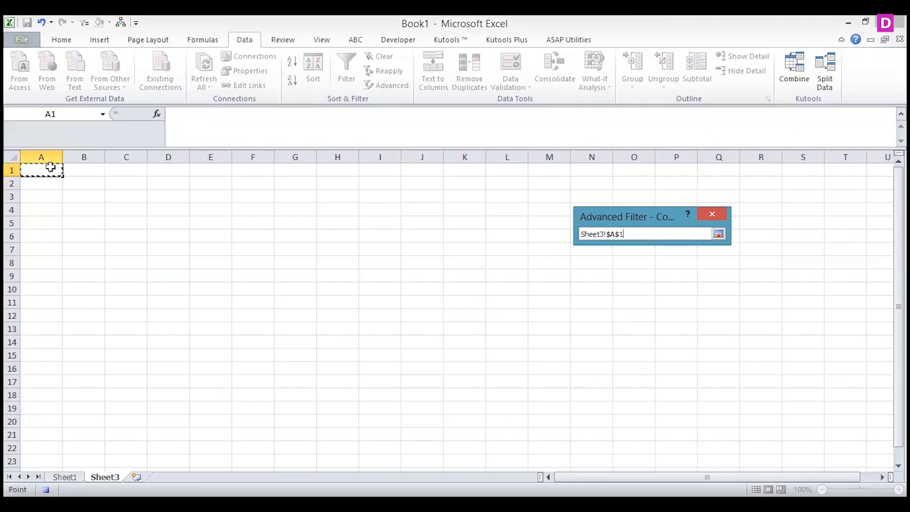
pyautogui.moveTo(286, 169); pyautogui.dragTo(367, 165)
pyautogui.click(720, 234)
pyautogui.click(640, 350)
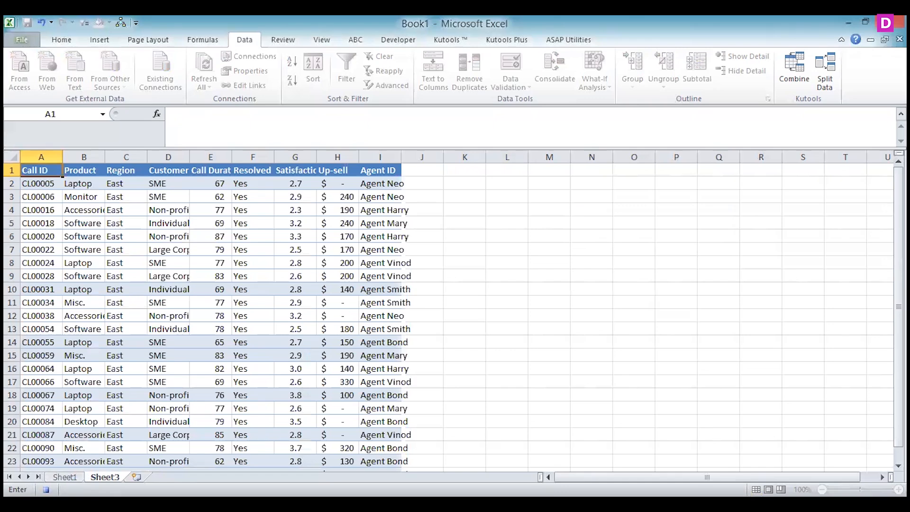
pyautogui.click(46, 490)
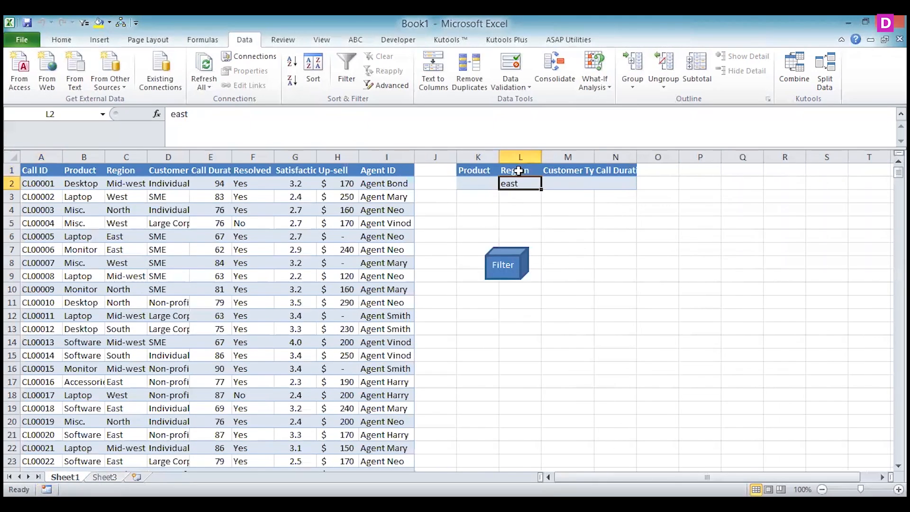
# Assign Macro3 to the Filter shape on Sheet1 and deselect the shape
pyautogui.click(512, 269)
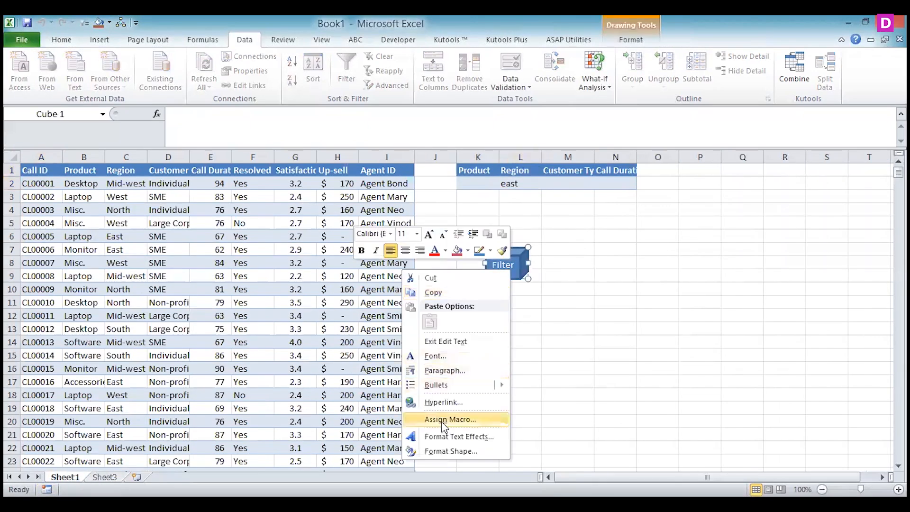
pyautogui.click(444, 420)
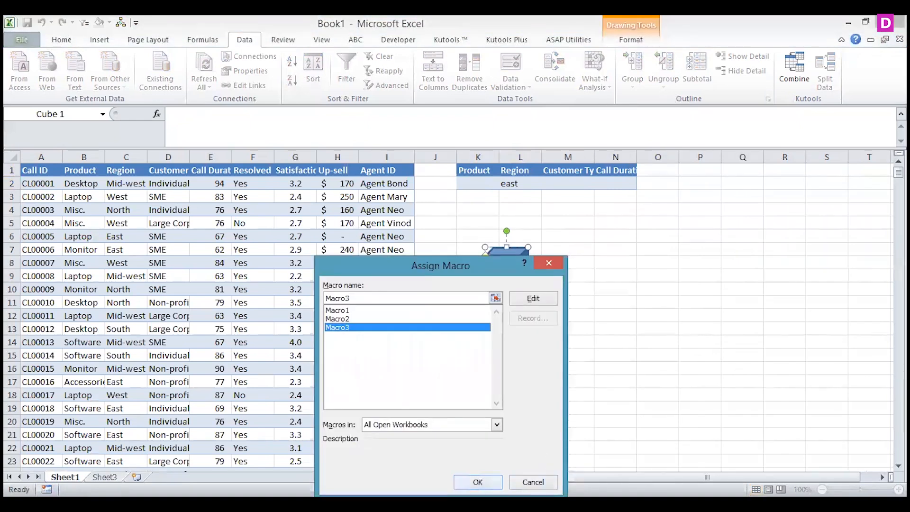
pyautogui.click(478, 482)
pyautogui.click(435, 263)
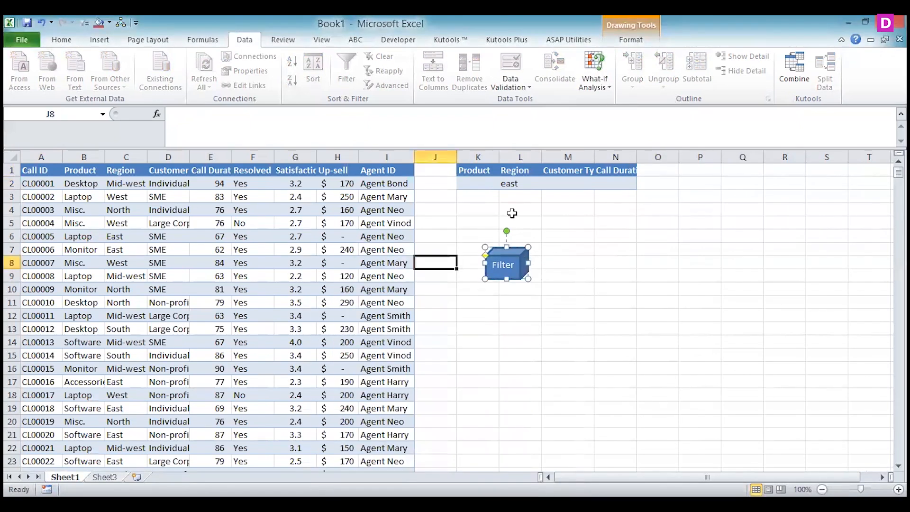
# Set the Region criterion in L2 to north, run the Filter shape's macro, and return to Sheet1
pyautogui.click(512, 183)
pyautogui.write('north')
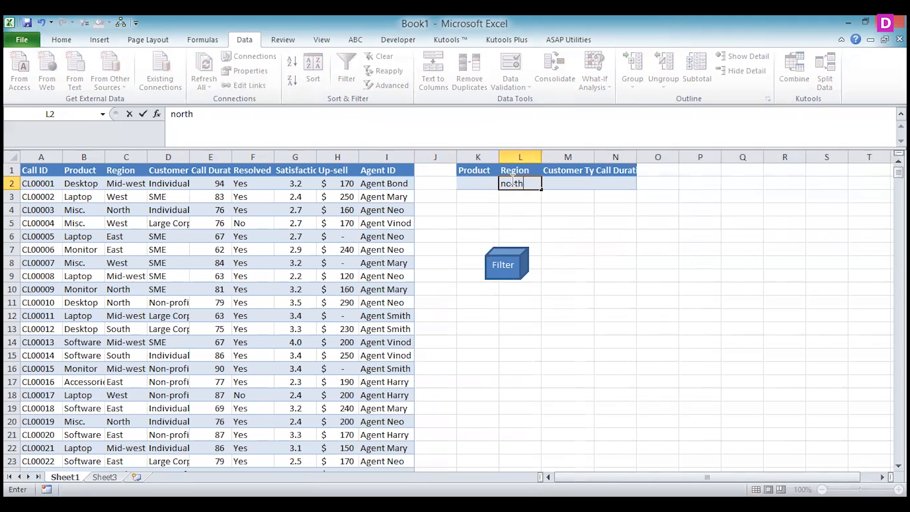
pyautogui.press('Return')
pyautogui.click(501, 260)
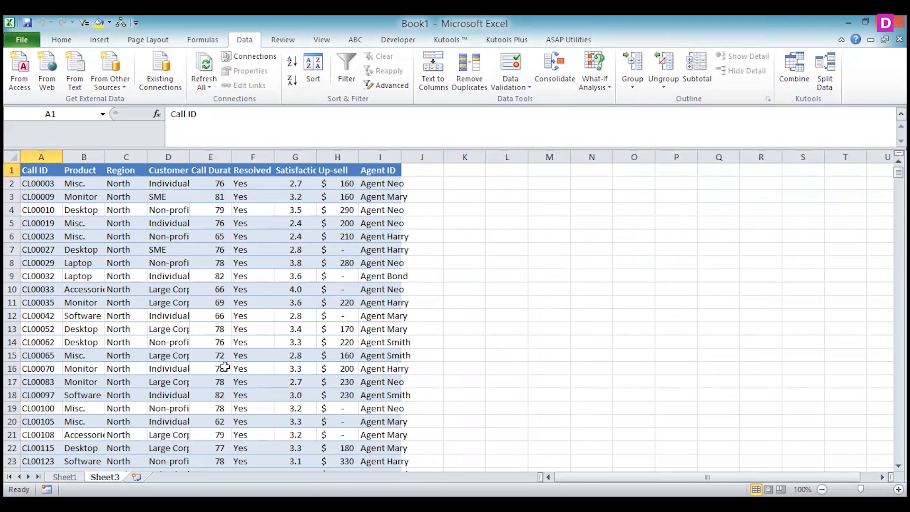
pyautogui.click(64, 477)
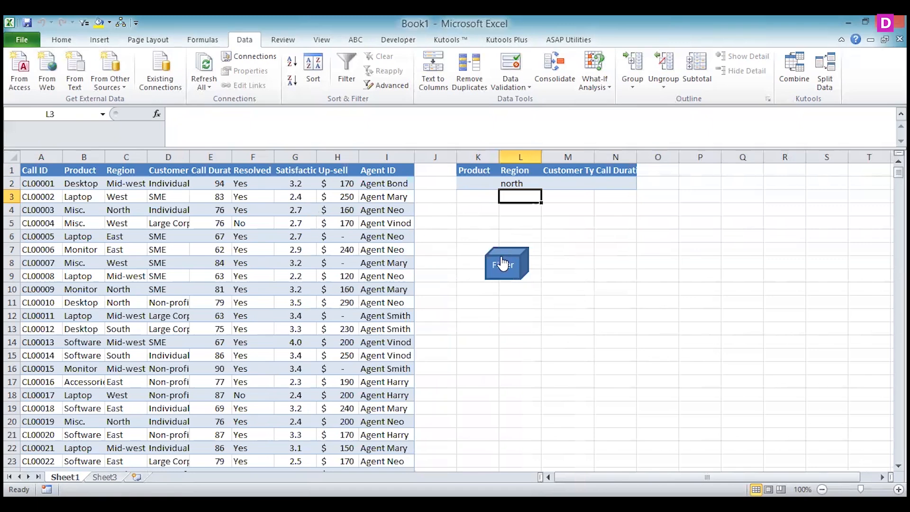
# Start recording a new macro named Macro4, stored in this workbook
pyautogui.click(303, 40)
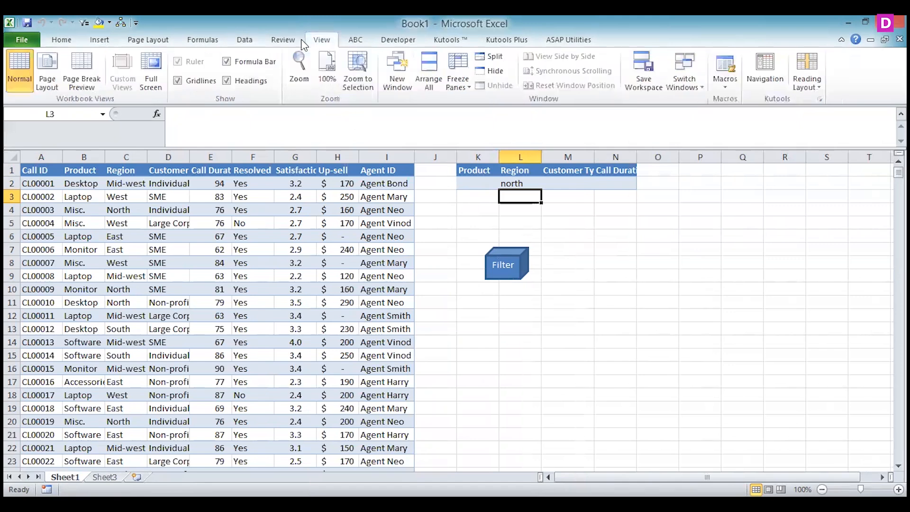
pyautogui.click(724, 91)
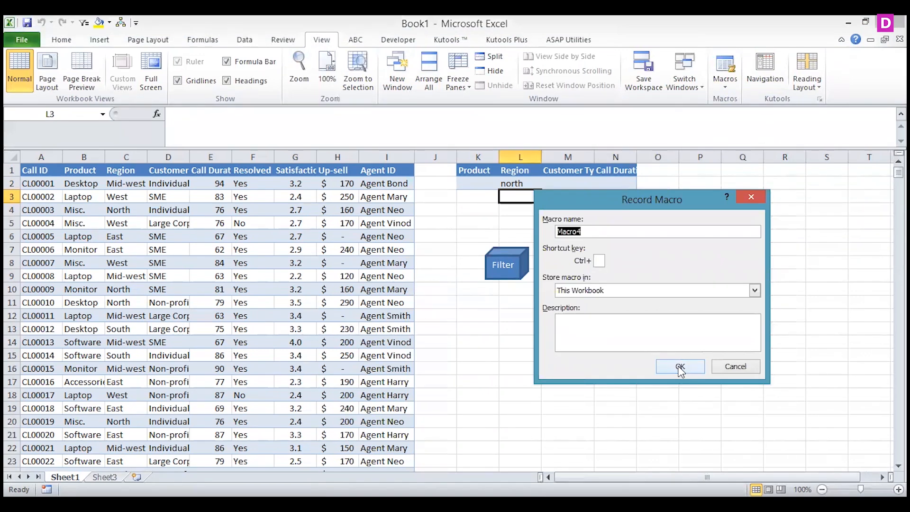
pyautogui.click(681, 369)
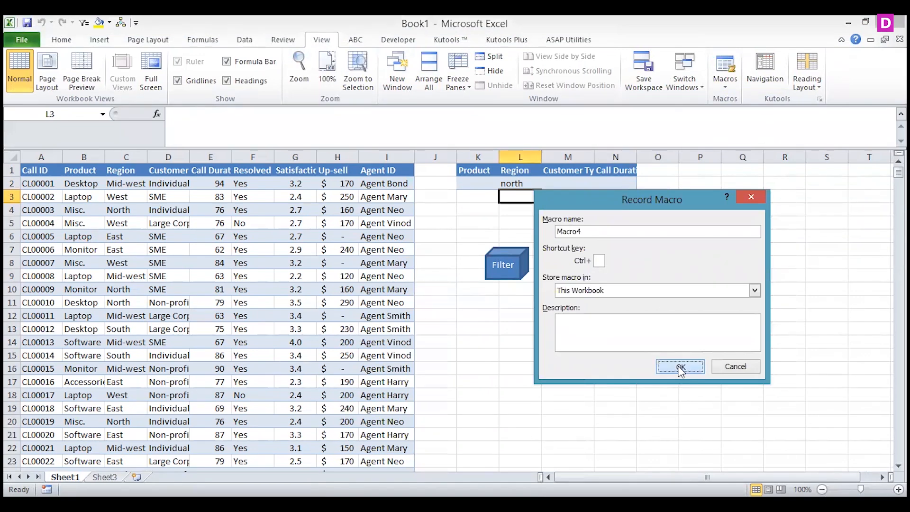
# Clear all contents and formatting from the whole of Sheet3
pyautogui.click(105, 478)
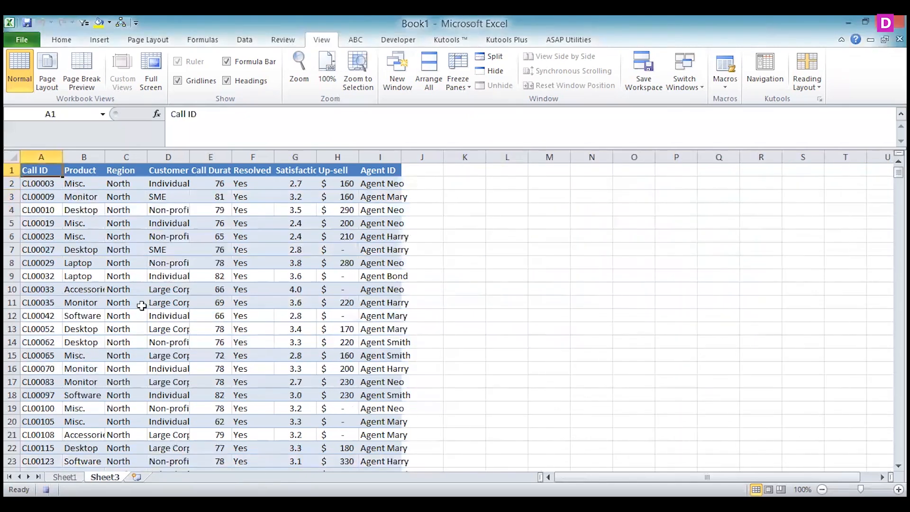
pyautogui.click(13, 157)
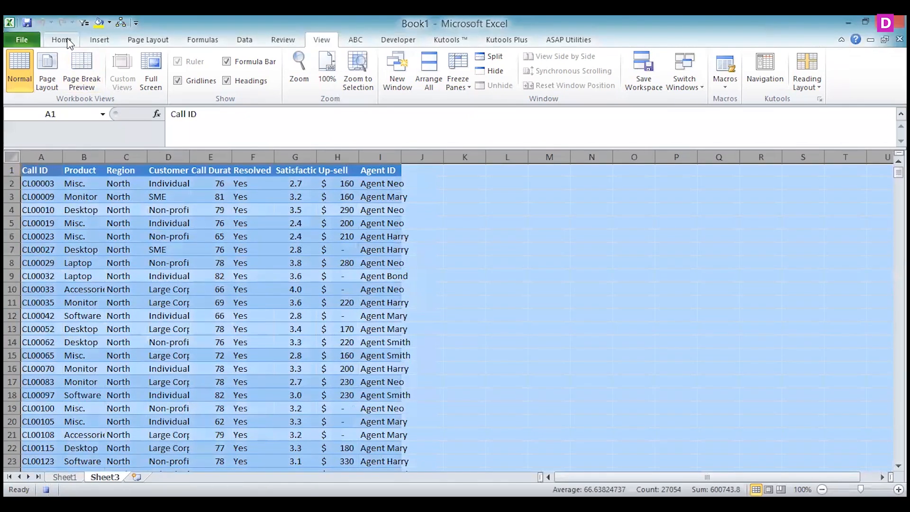
pyautogui.click(61, 39)
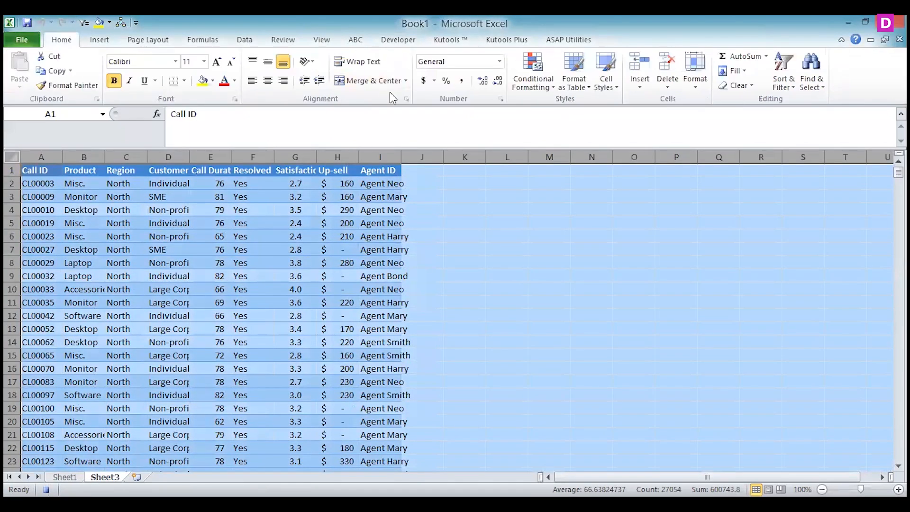
pyautogui.click(735, 85)
pyautogui.click(697, 98)
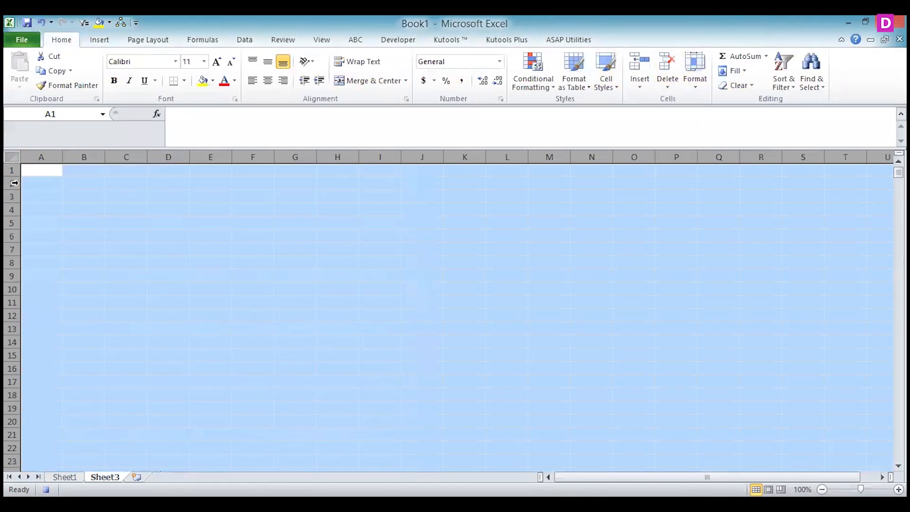
# Start an Advanced Filter from Sheet3 cell A1 with the option to copy to another location
pyautogui.click(45, 170)
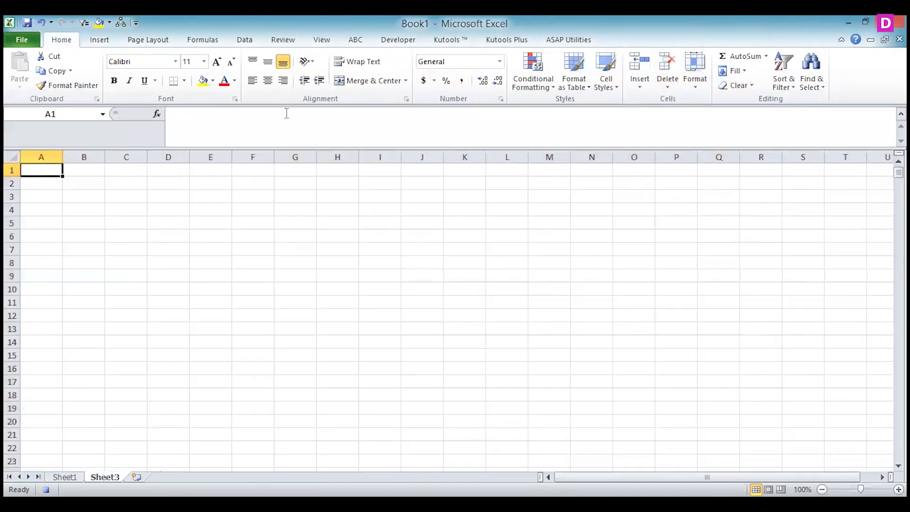
pyautogui.click(245, 40)
pyautogui.click(397, 87)
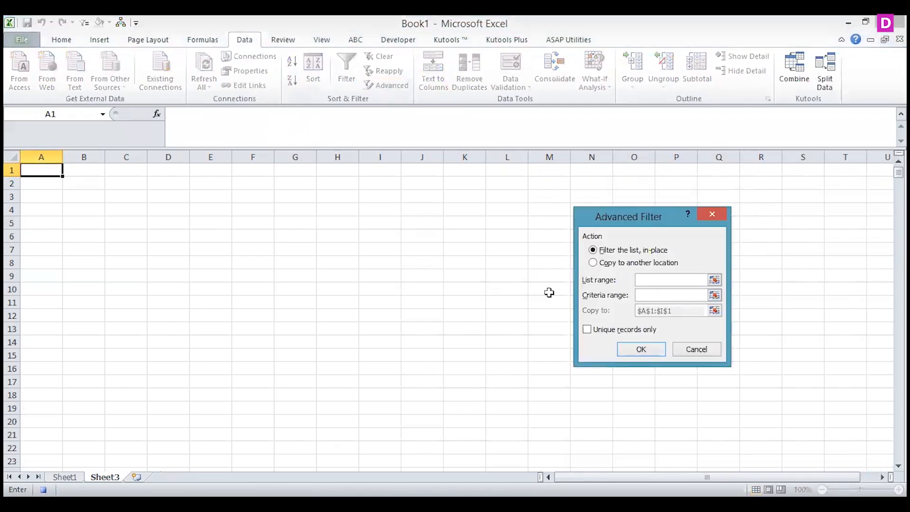
pyautogui.click(603, 263)
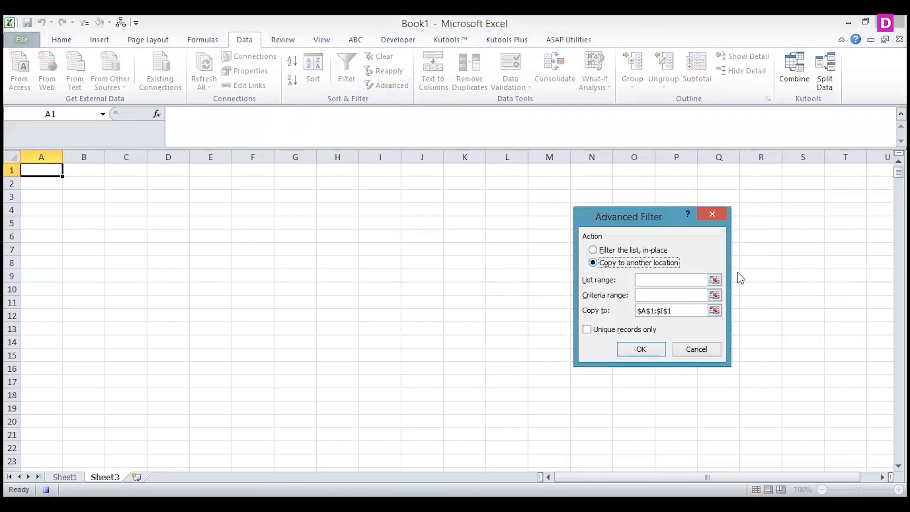
# Set the Advanced Filter's list range to Sheet1 columns A to I
pyautogui.click(715, 280)
pyautogui.click(65, 477)
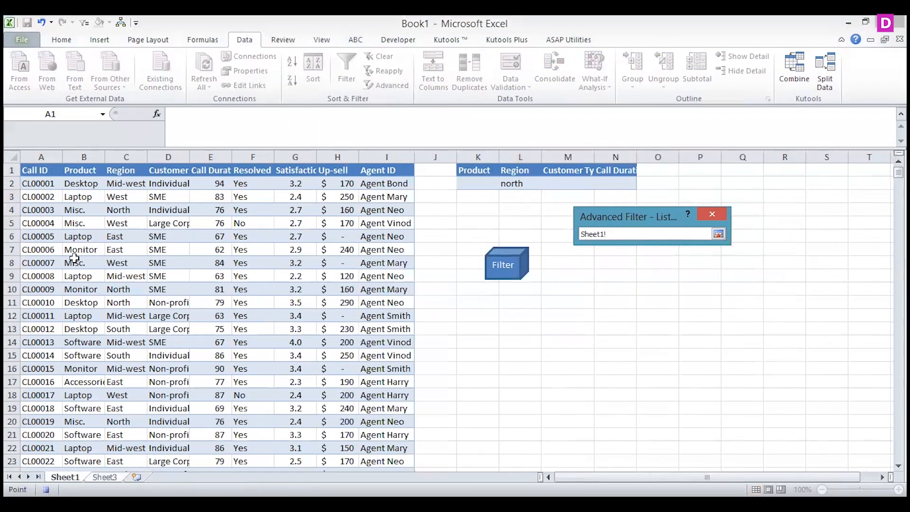
pyautogui.click(39, 153)
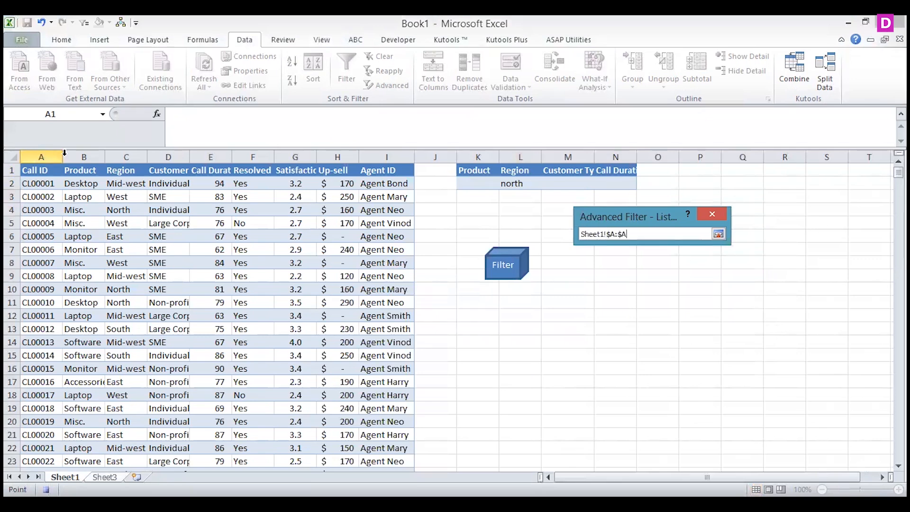
pyautogui.press('BackSpace')
pyautogui.write('I')
pyautogui.click(718, 234)
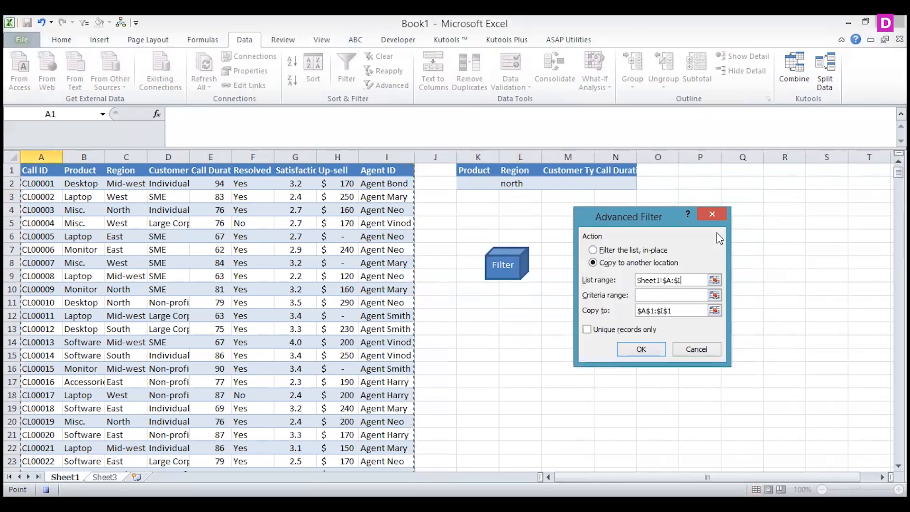
# Set the criteria range to Sheet1 K1:N3, run the filter with the copy destination A1:I1, and stop recording
pyautogui.click(714, 295)
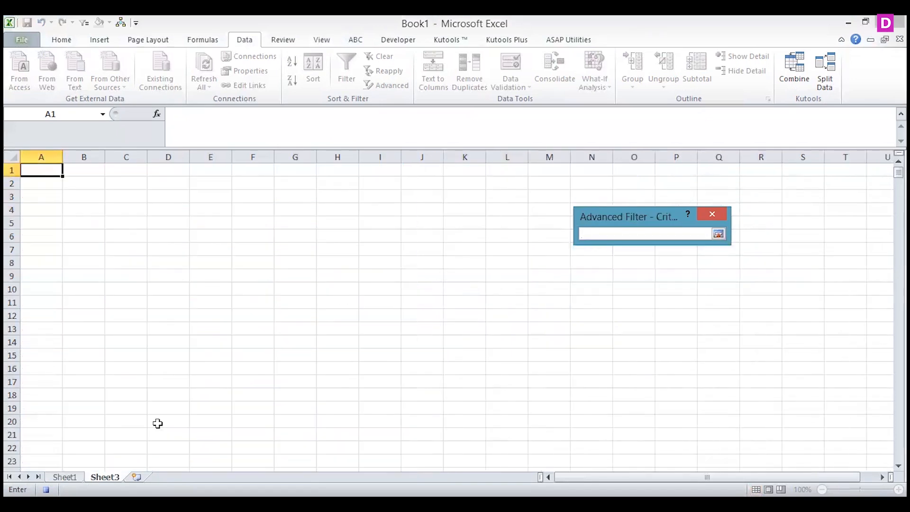
pyautogui.click(65, 477)
pyautogui.moveTo(479, 170); pyautogui.dragTo(621, 199)
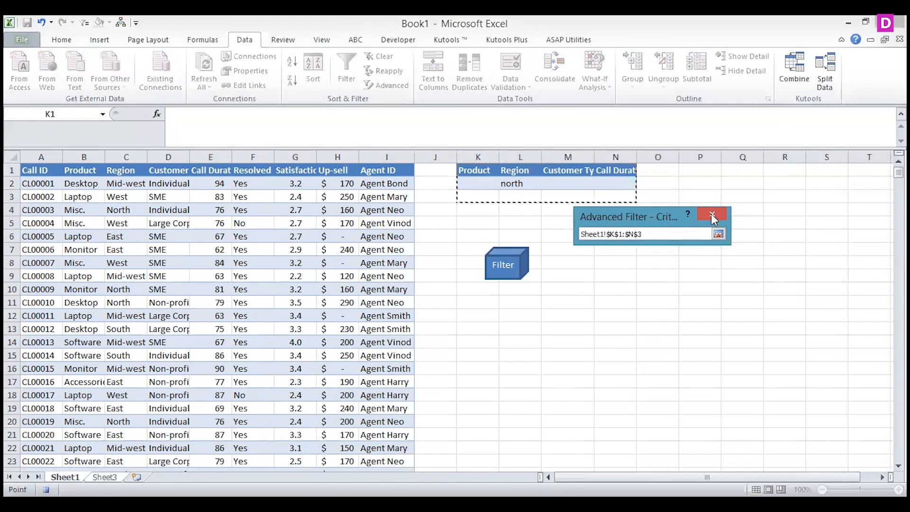
pyautogui.click(719, 233)
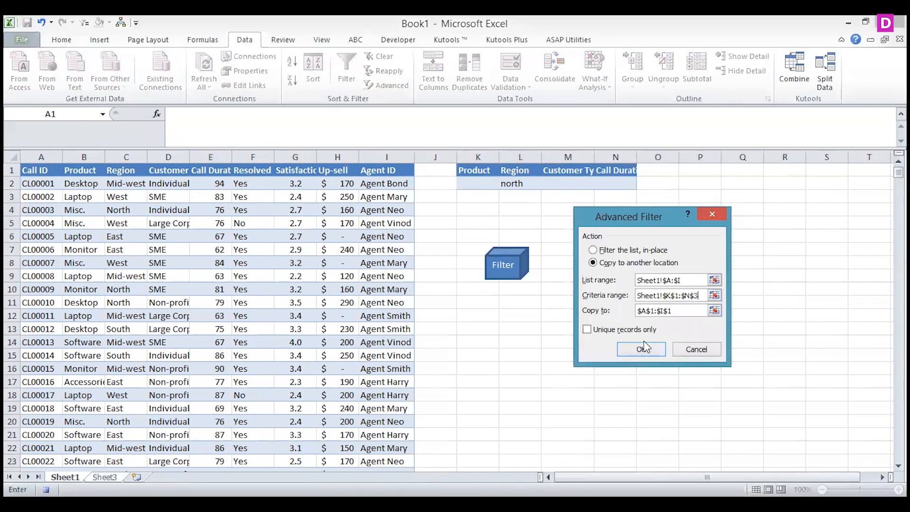
pyautogui.click(642, 349)
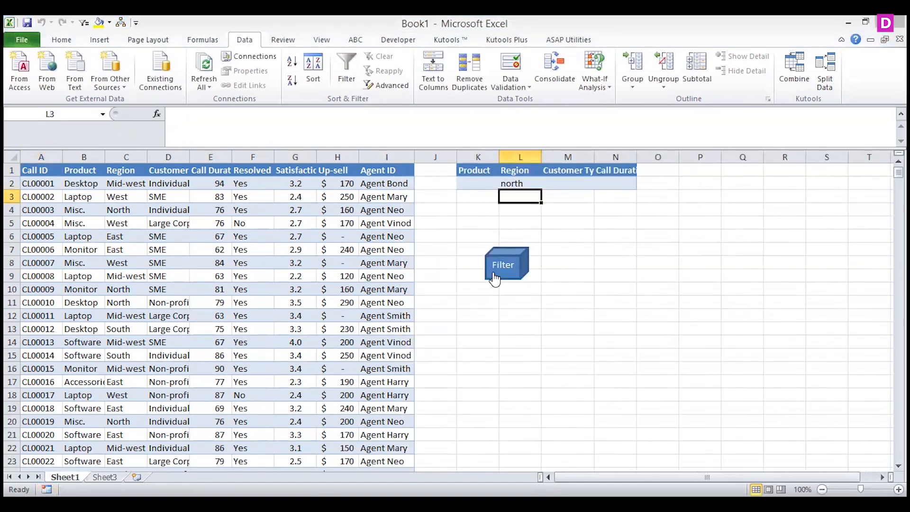
# Assign Macro4 to the Filter shape on Sheet1
pyautogui.click(492, 272)
pyautogui.rightClick(492, 271)
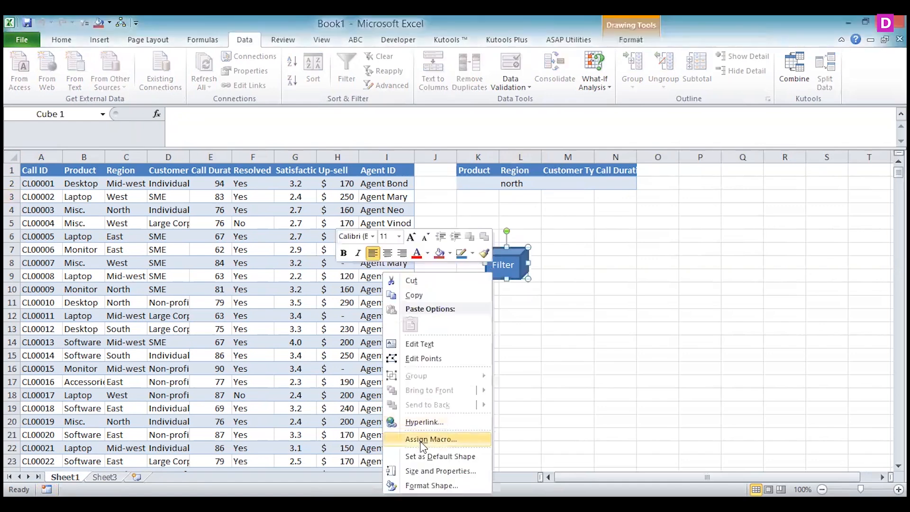
pyautogui.click(430, 439)
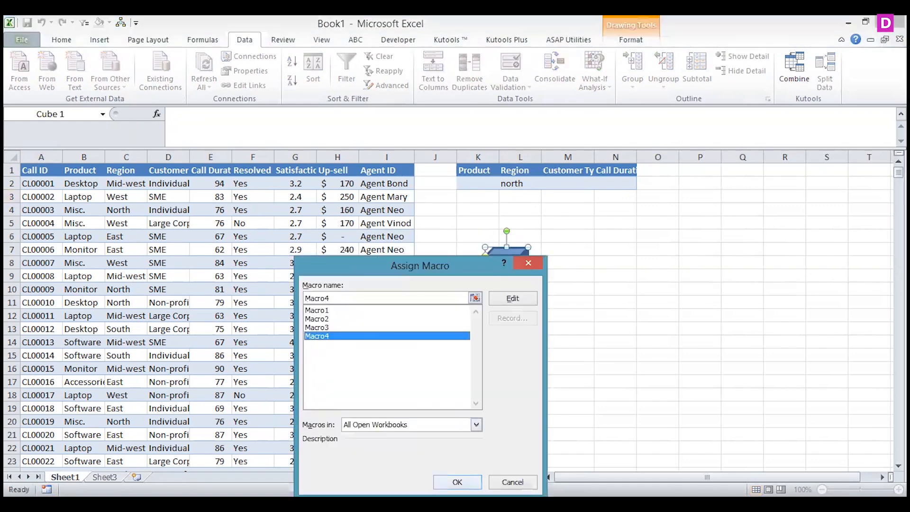
pyautogui.click(457, 482)
# Enter desktop as a Product criterion in K3, run the Filter shape's macro, and return to Sheet1
pyautogui.click(479, 198)
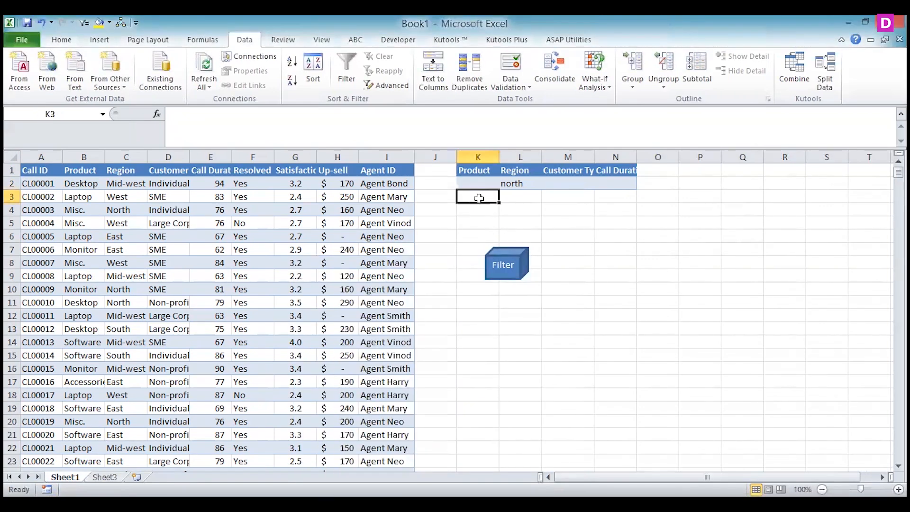
pyautogui.write('desktop')
pyautogui.click(599, 224)
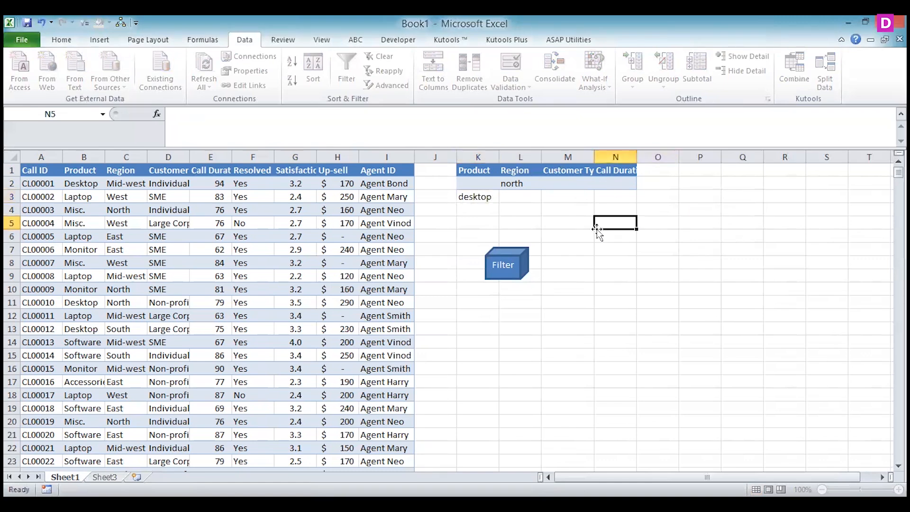
pyautogui.click(507, 265)
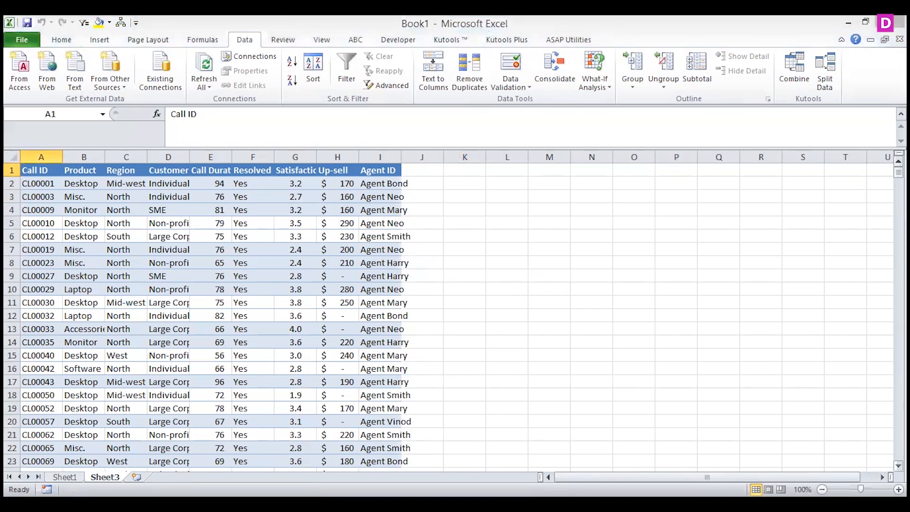
pyautogui.moveTo(898, 172)
pyautogui.mouseDown()
pyautogui.moveTo(898, 349)
pyautogui.moveTo(898, 172)
pyautogui.mouseUp()
pyautogui.click(65, 478)
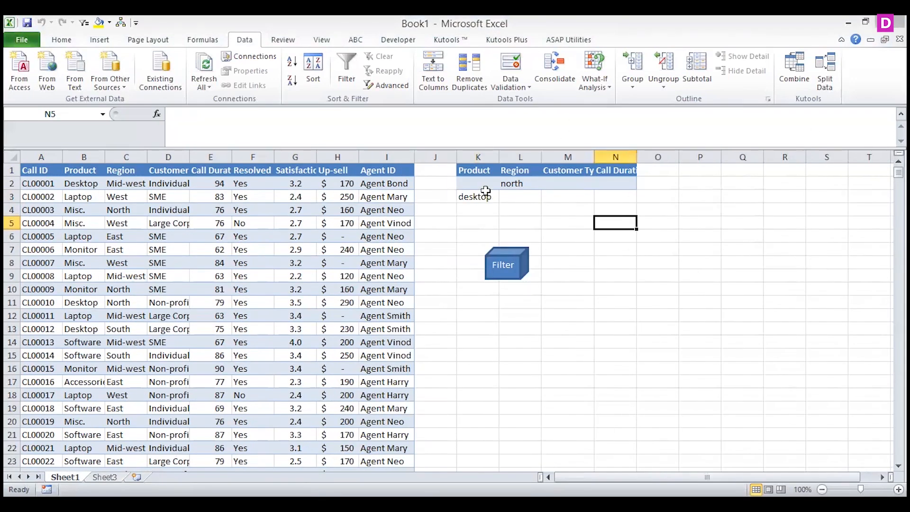
# Delete the desktop criterion from K3, rerun the filter with only the north criterion, and return to Sheet1
pyautogui.click(514, 181)
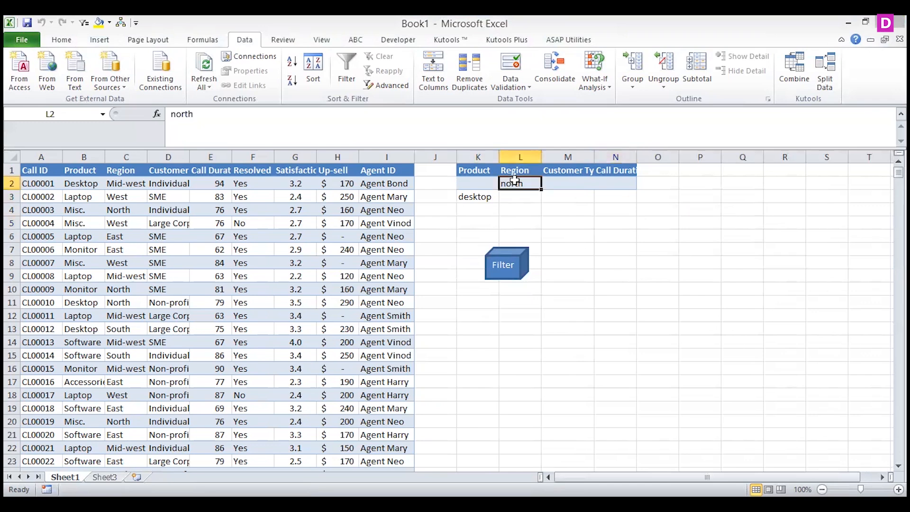
pyautogui.click(473, 200)
pyautogui.click(105, 477)
pyautogui.click(65, 477)
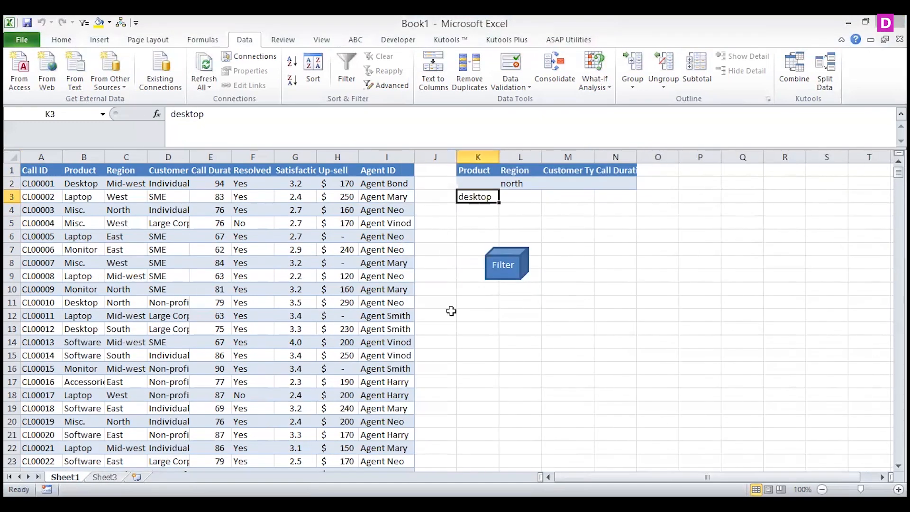
pyautogui.press('Delete')
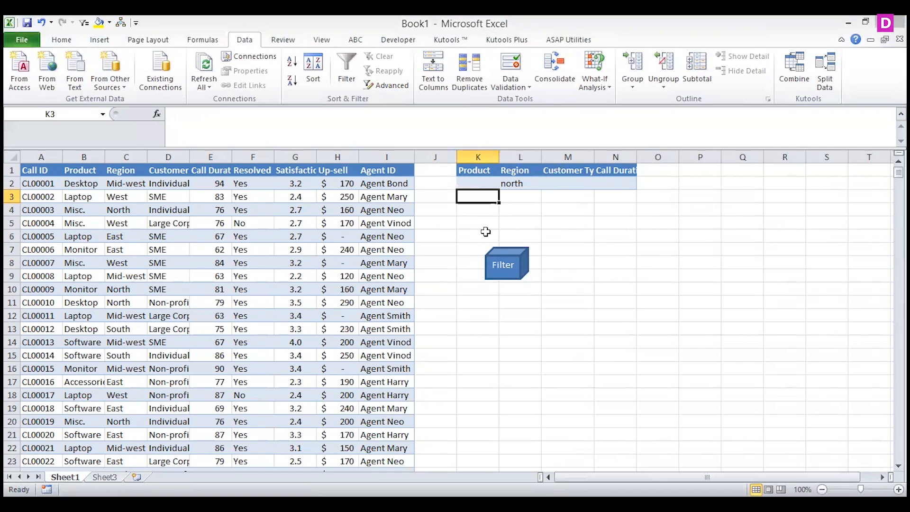
pyautogui.click(479, 180)
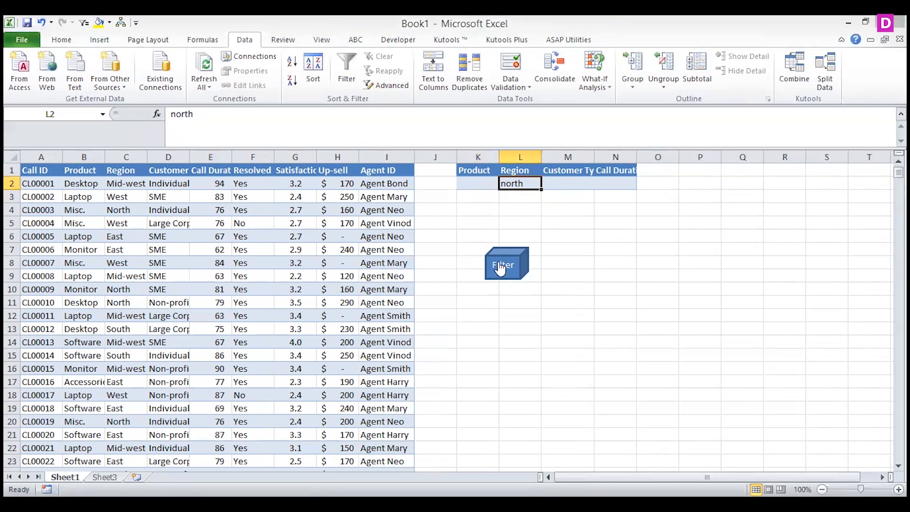
pyautogui.click(498, 262)
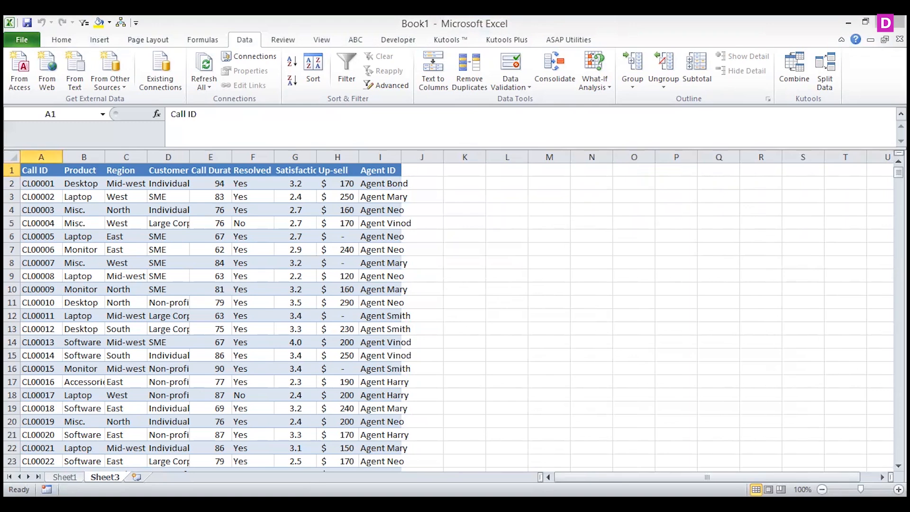
pyautogui.click(65, 478)
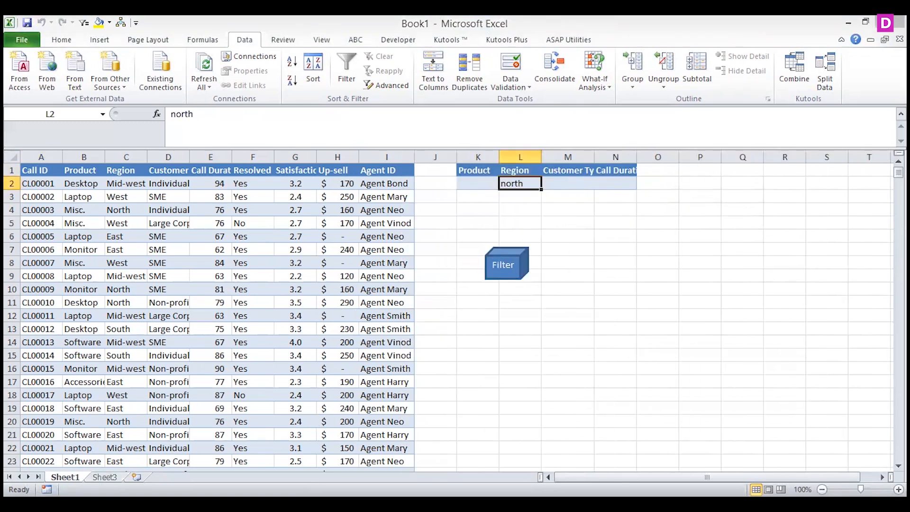
# Clear all contents and formatting from the whole of Sheet3
pyautogui.hotkey('ctrl', 'pagedown')
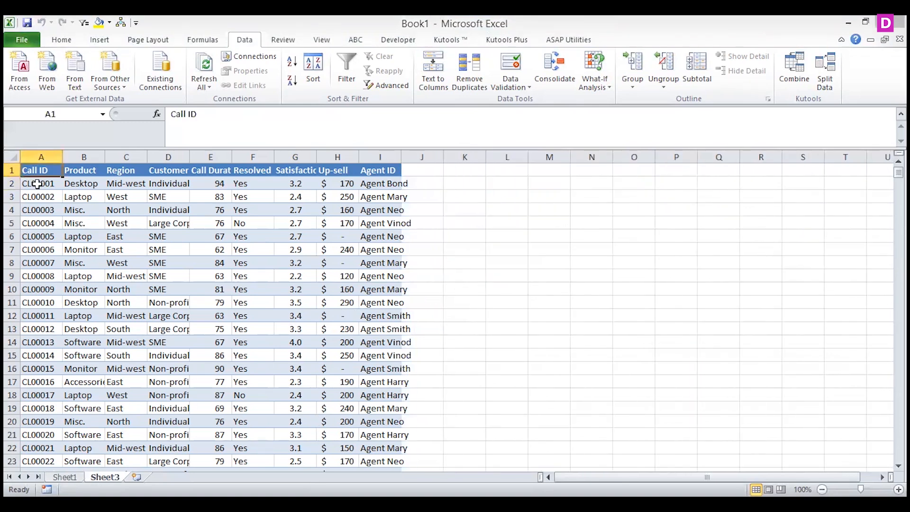
pyautogui.click(10, 156)
pyautogui.press('Delete')
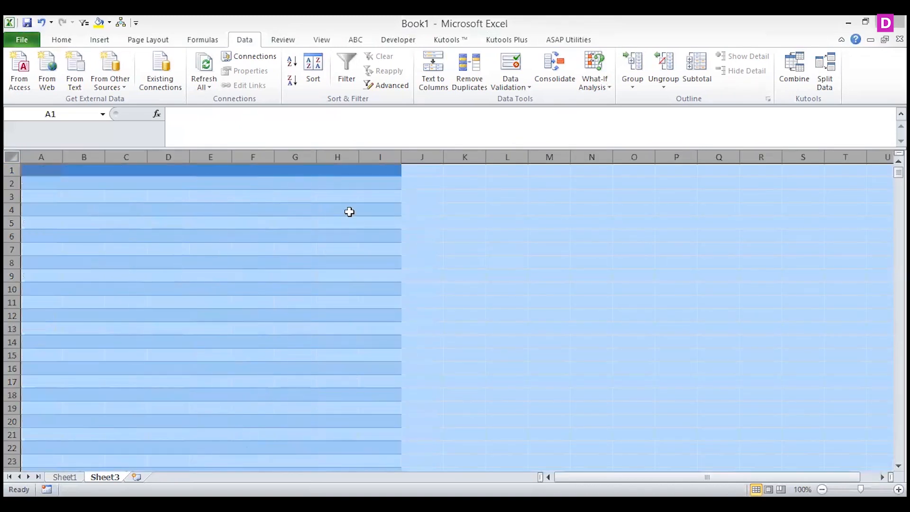
pyautogui.click(71, 40)
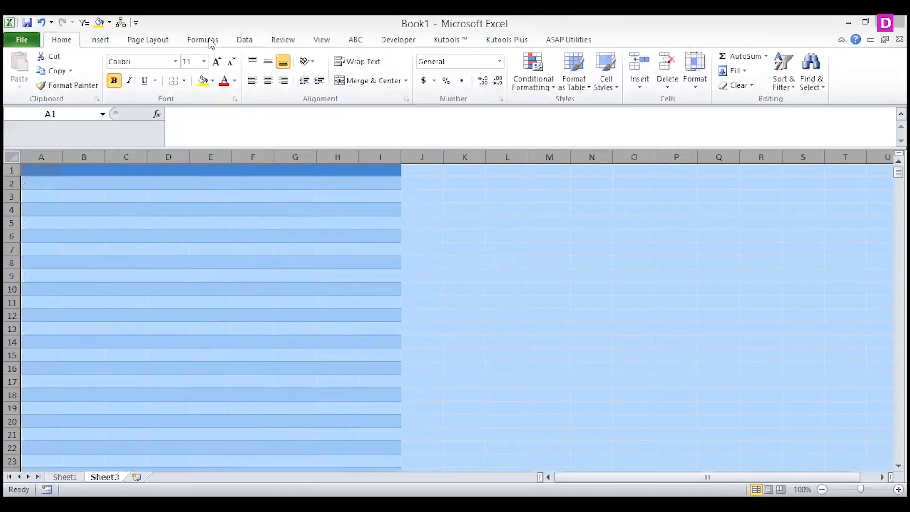
pyautogui.click(742, 86)
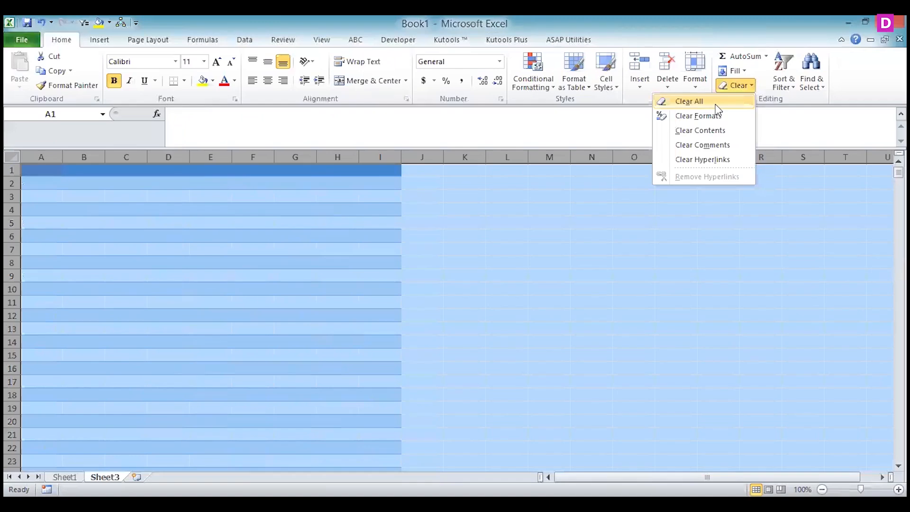
pyautogui.click(685, 99)
# Copy the Sheet1 records in A1:I22 and paste them at A1 of a new worksheet
pyautogui.click(65, 478)
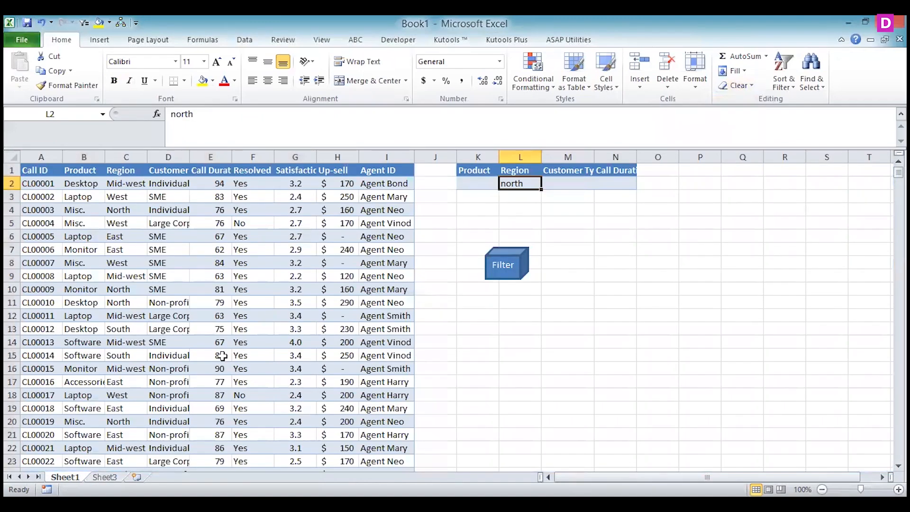
pyautogui.moveTo(26, 169); pyautogui.dragTo(185, 451)
pyautogui.hotkey('ctrl', 'c')
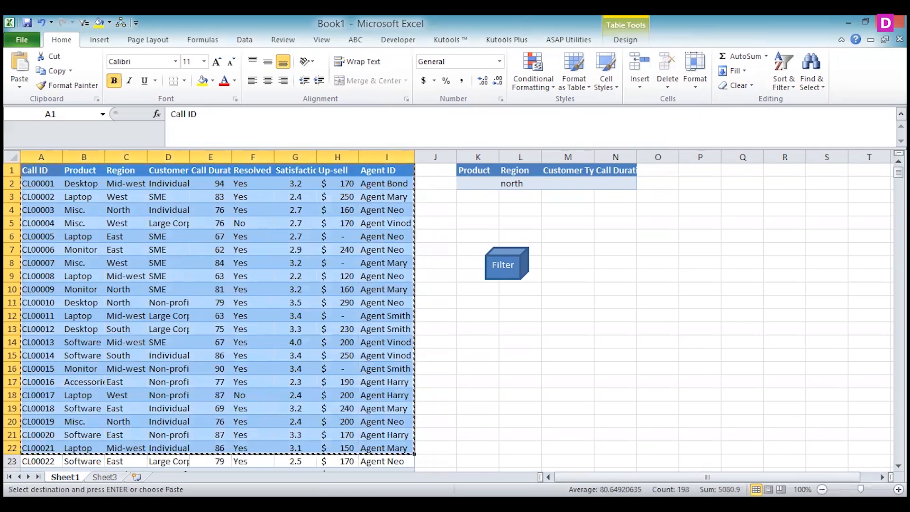
pyautogui.hotkey('shift', 'F11')
pyautogui.hotkey('ctrl', 'v')
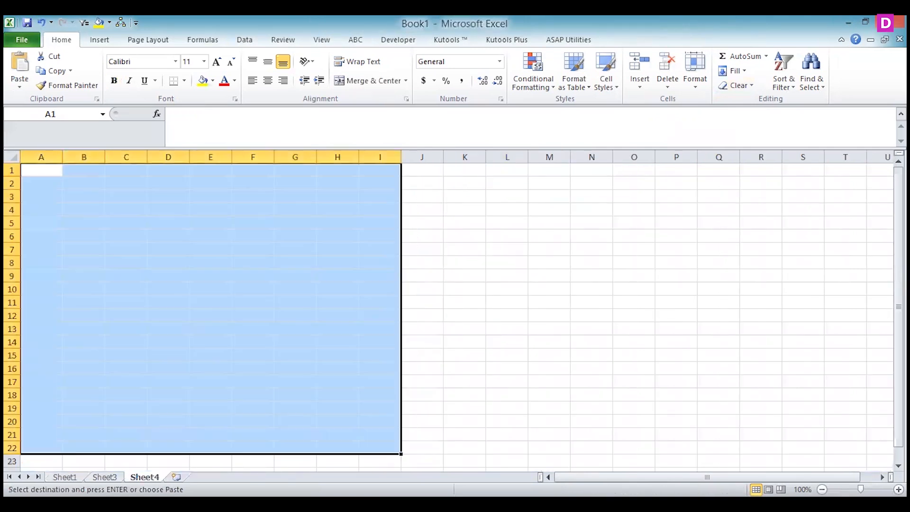
# Copy the criteria range K1:N2 from Sheet1 and paste it at M1 on Sheet4
pyautogui.click(65, 477)
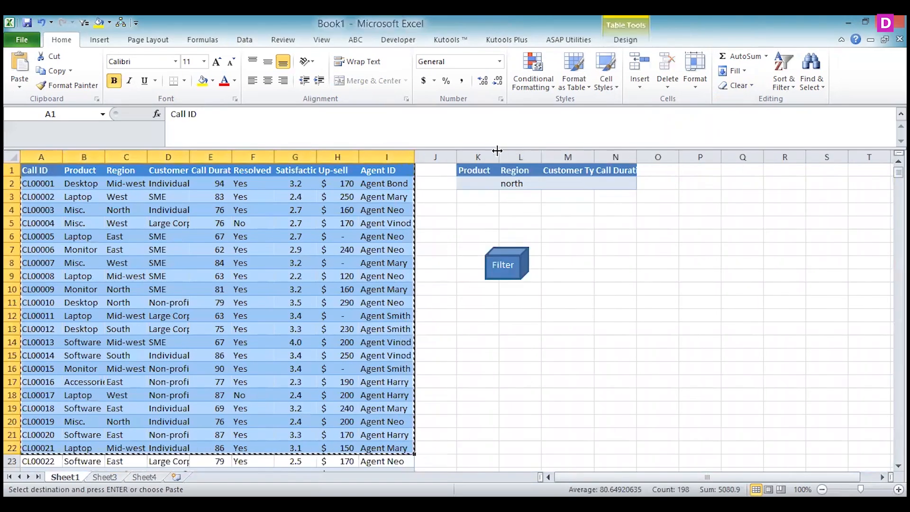
pyautogui.moveTo(474, 171); pyautogui.dragTo(621, 184)
pyautogui.hotkey('ctrl', 'c')
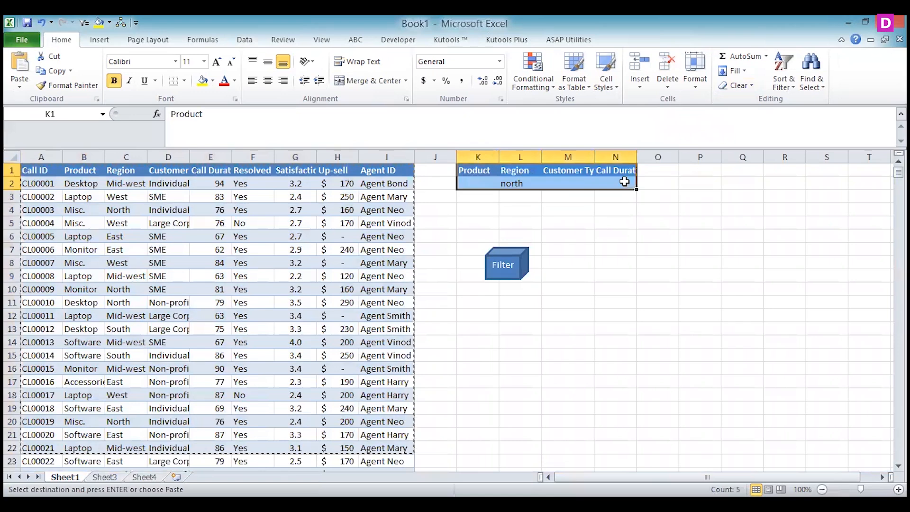
pyautogui.click(144, 477)
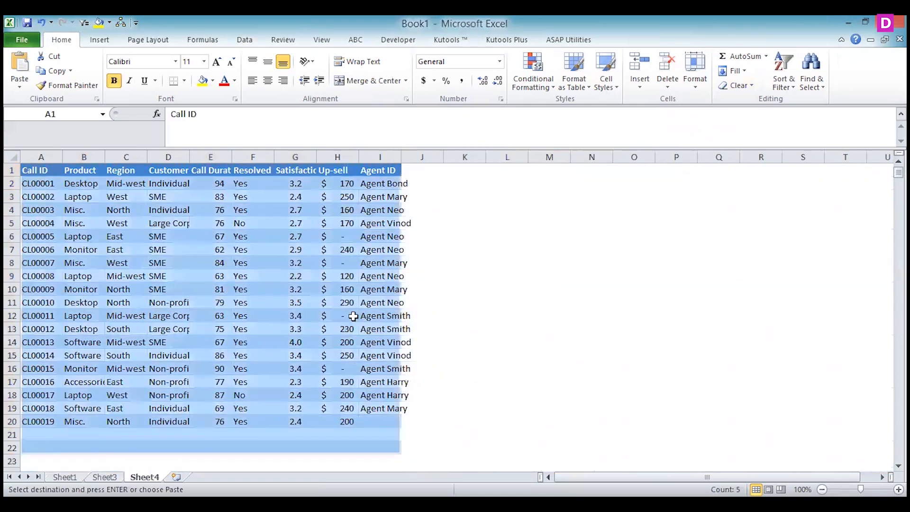
pyautogui.click(553, 167)
pyautogui.hotkey('ctrl', 'v')
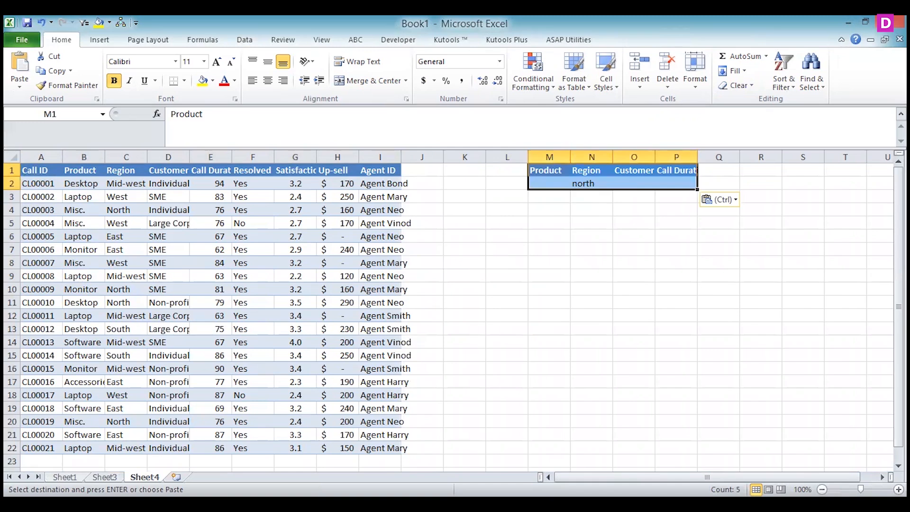
# Add another blank worksheet and start recording a new macro from Sheet4
pyautogui.hotkey('shift', 'F11')
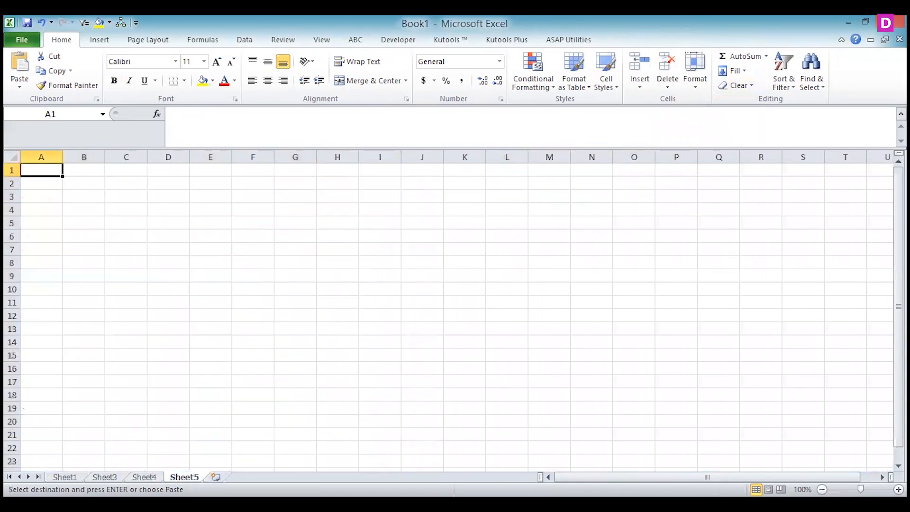
pyautogui.hotkey('ctrl', 'pageup')
pyautogui.click(477, 302)
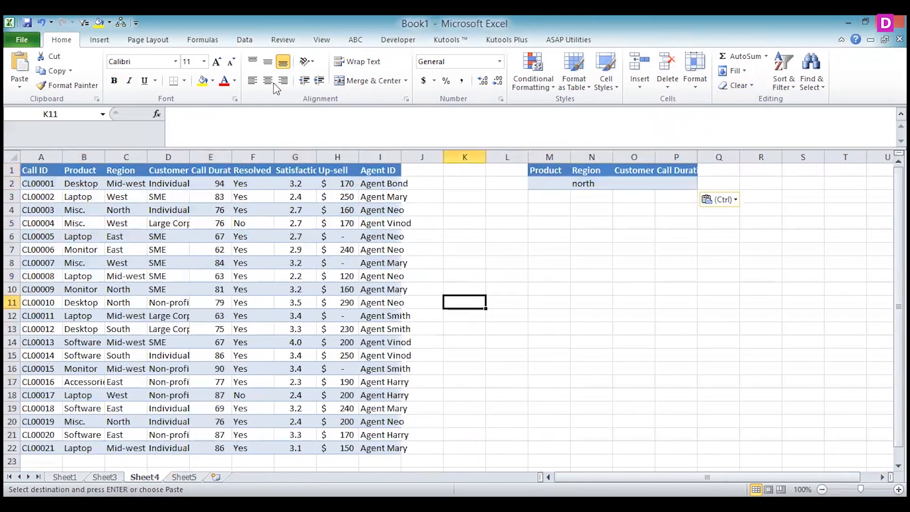
pyautogui.scroll(-6, 292, 42)
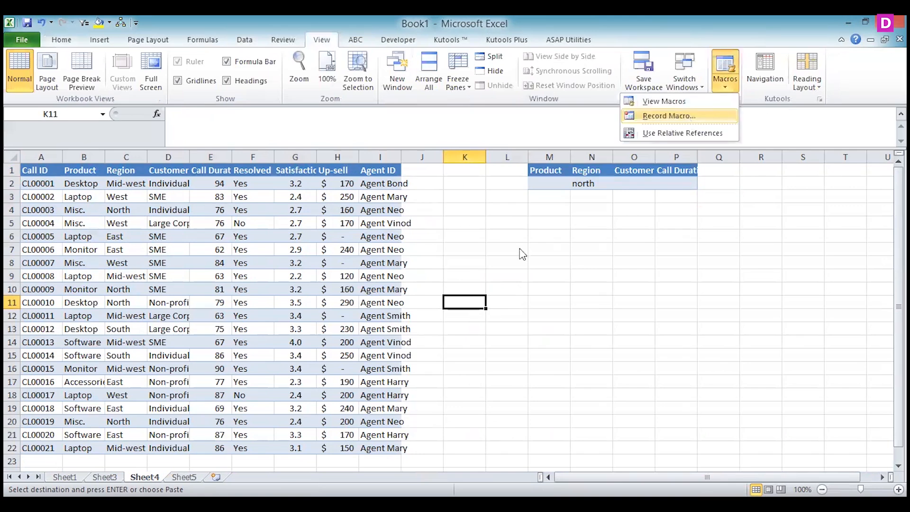
pyautogui.press('Return')
pyautogui.click(683, 367)
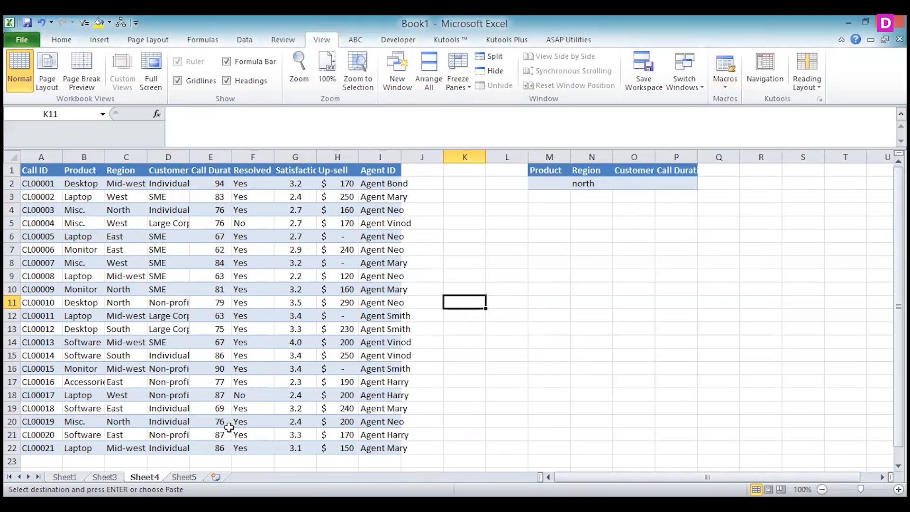
# Clear all contents and formatting from Sheet5 and select cell A1
pyautogui.click(184, 476)
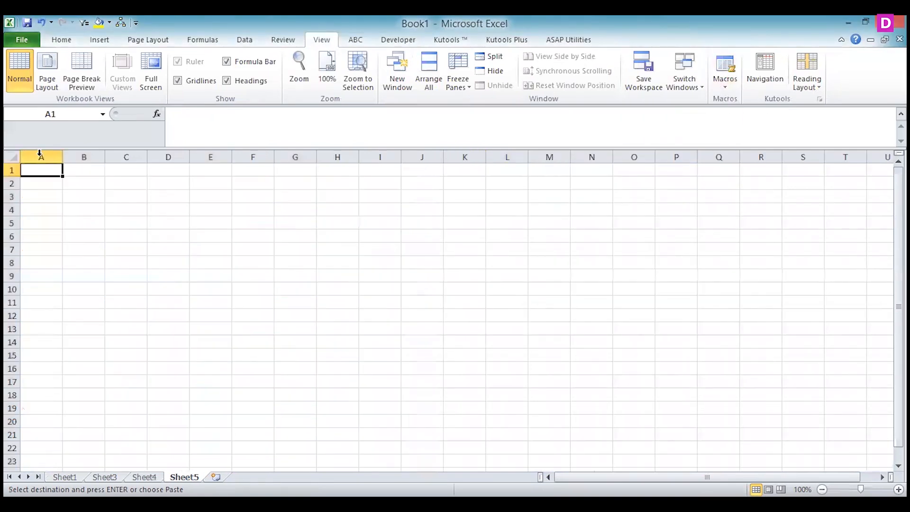
pyautogui.hotkey('ctrl', 'a')
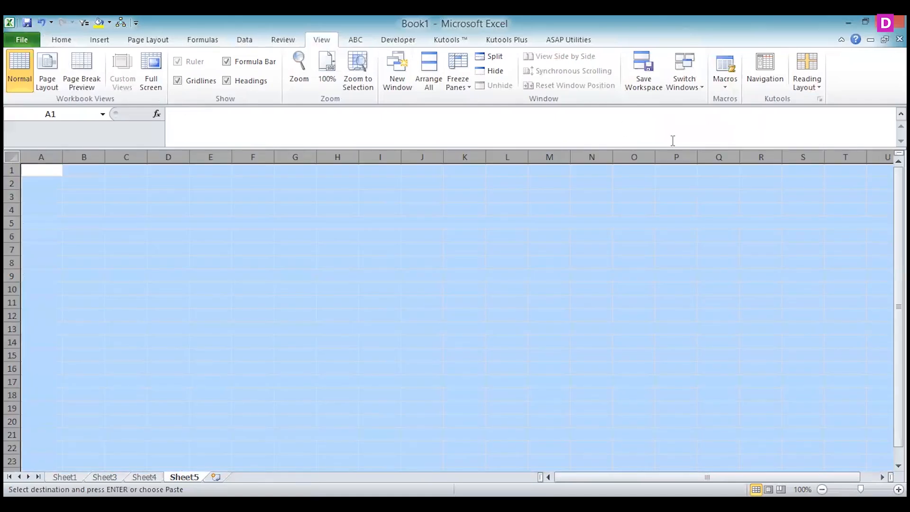
pyautogui.click(62, 39)
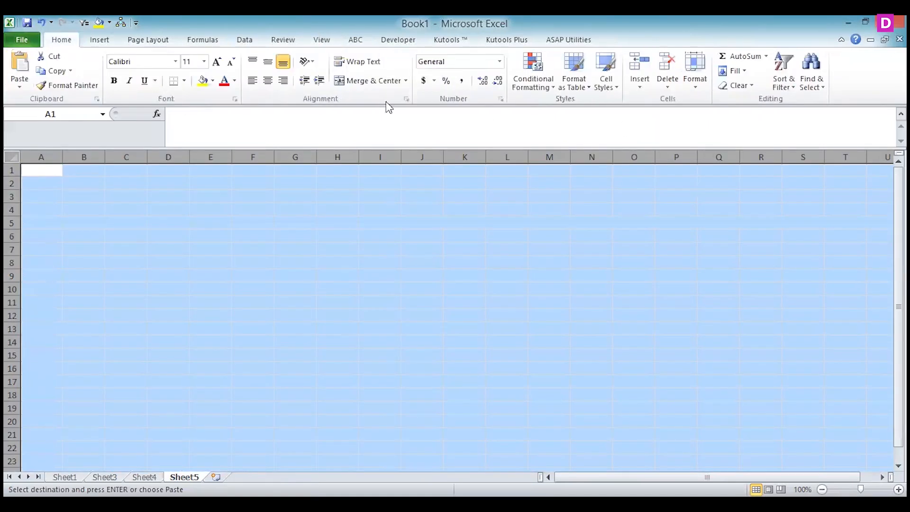
pyautogui.click(744, 88)
pyautogui.click(712, 105)
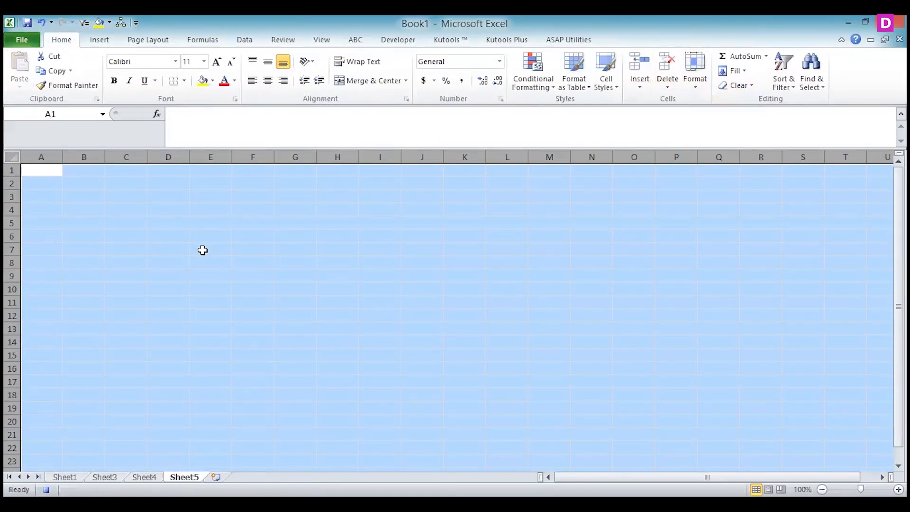
pyautogui.click(49, 168)
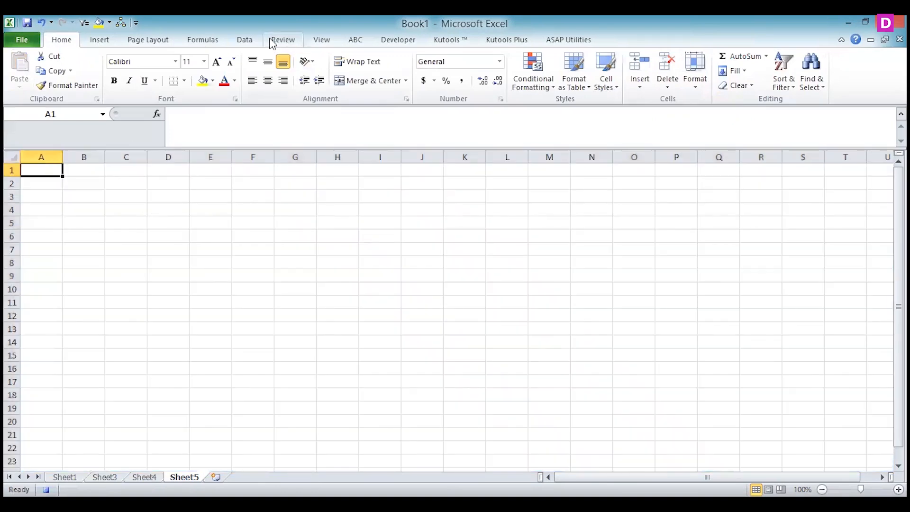
# Start an Advanced Filter on Sheet5 that copies to another location, with list range Sheet4 A1:I22
pyautogui.click(245, 40)
pyautogui.click(403, 90)
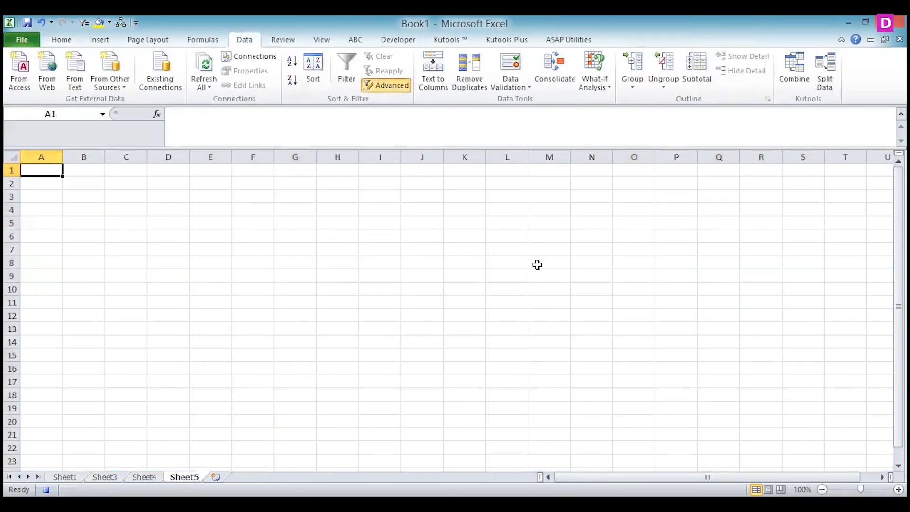
pyautogui.click(628, 263)
pyautogui.click(714, 280)
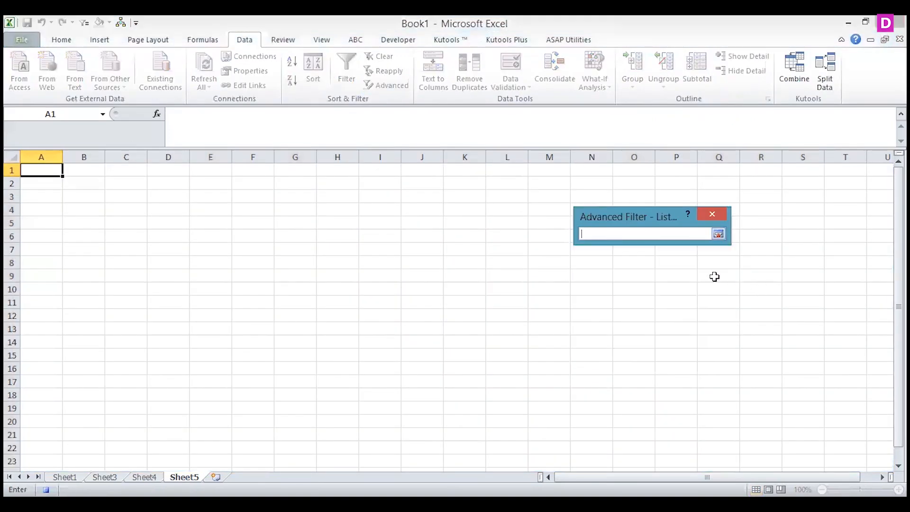
pyautogui.click(144, 477)
pyautogui.click(45, 173)
pyautogui.moveTo(52, 184); pyautogui.dragTo(378, 450)
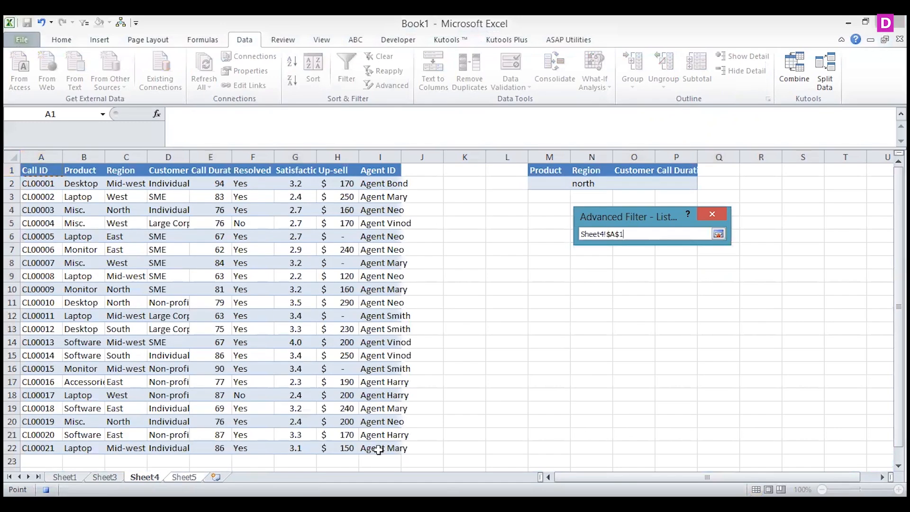
pyautogui.click(721, 236)
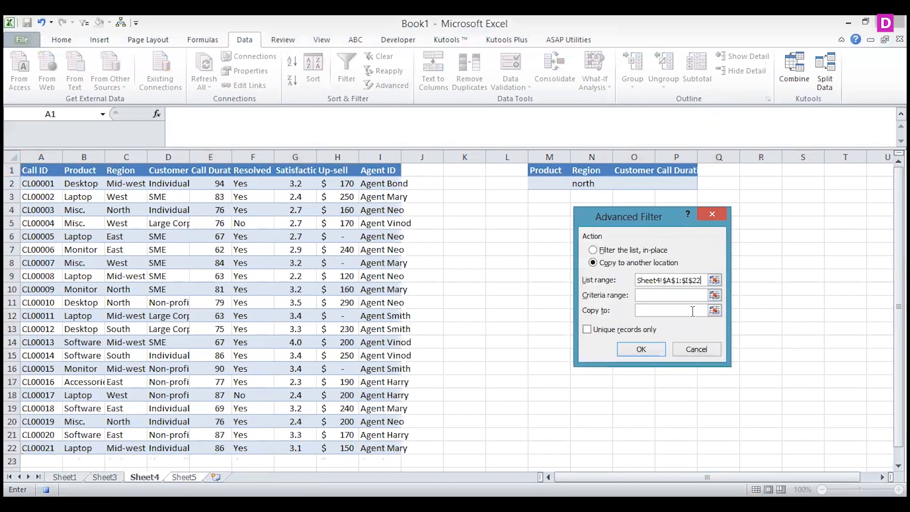
# Set the Advanced Filter's criteria range to Sheet4 M1:P2
pyautogui.click(715, 298)
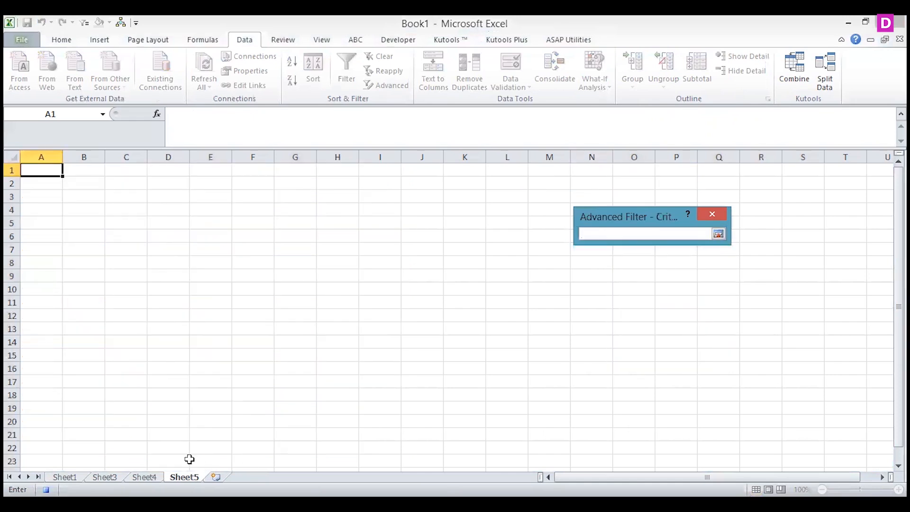
pyautogui.click(144, 477)
pyautogui.click(544, 167)
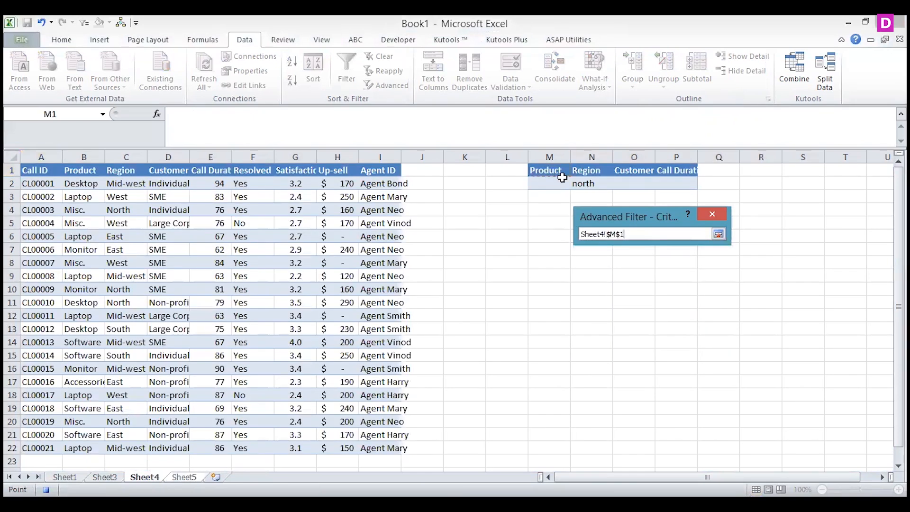
pyautogui.click(719, 234)
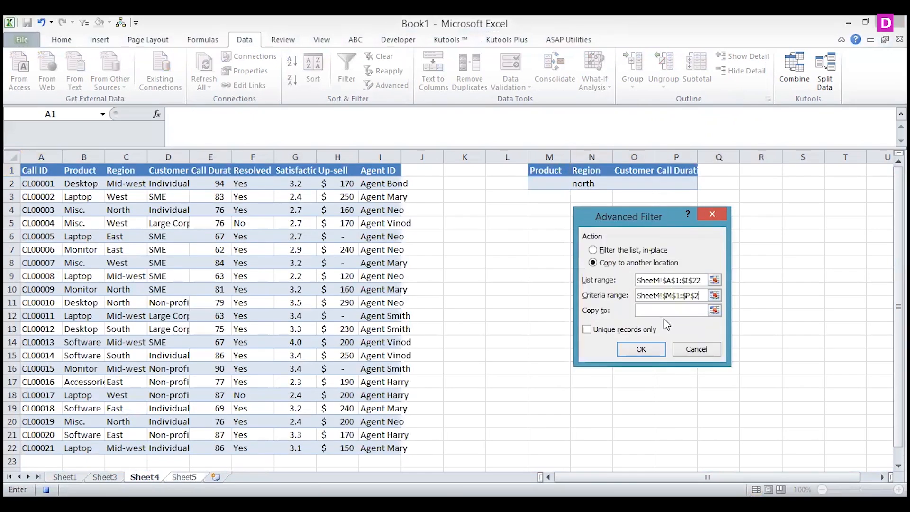
# Set the copy destination to Sheet5 A1:I1, run the filter, and stop recording the macro
pyautogui.click(706, 312)
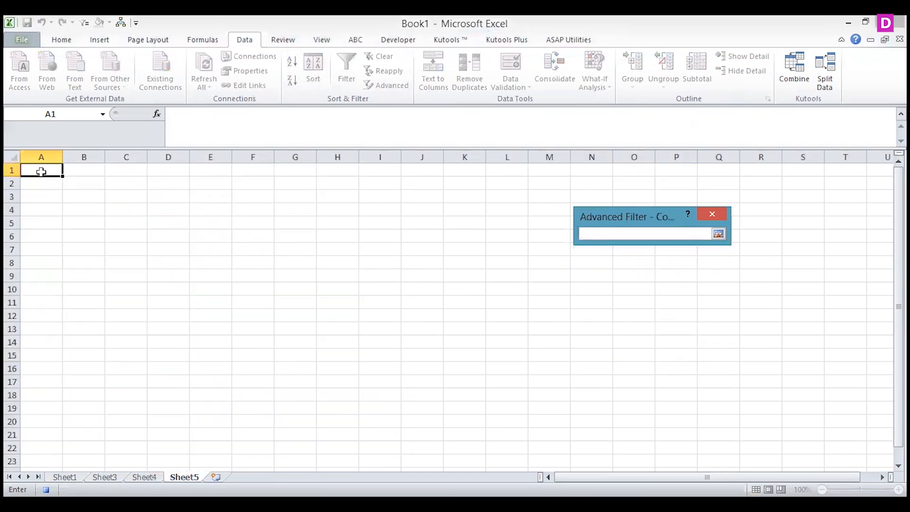
pyautogui.click(38, 170)
pyautogui.moveTo(335, 166); pyautogui.dragTo(381, 170)
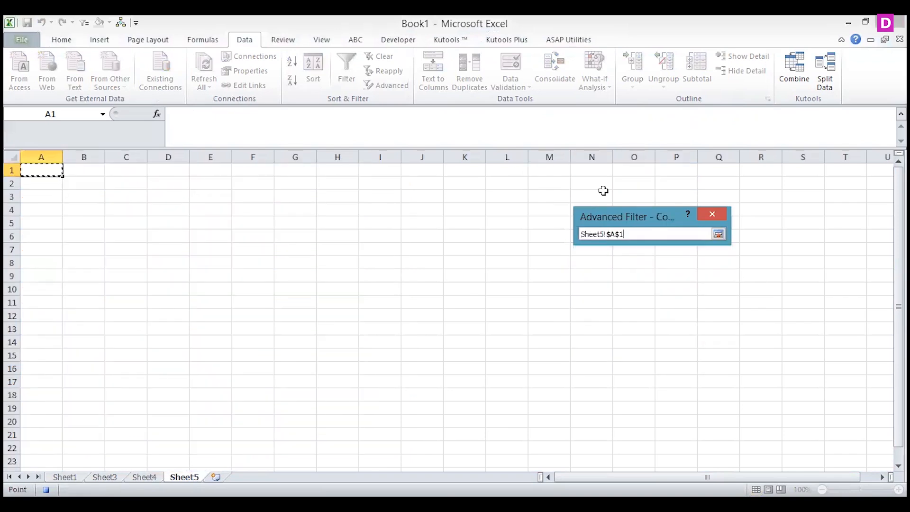
pyautogui.click(719, 234)
pyautogui.click(649, 351)
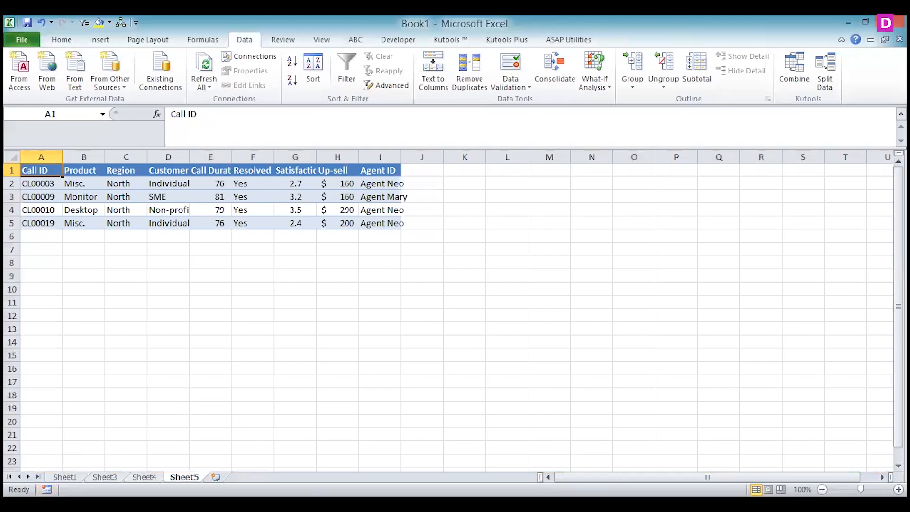
# Insert an isosceles triangle about 1 in high and 1.16 in wide below the criteria range on Sheet4
pyautogui.click(144, 476)
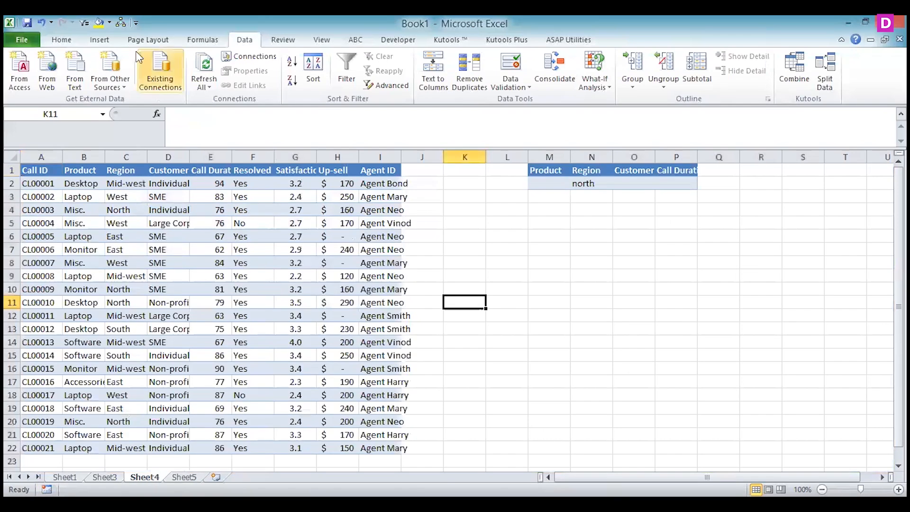
pyautogui.click(100, 39)
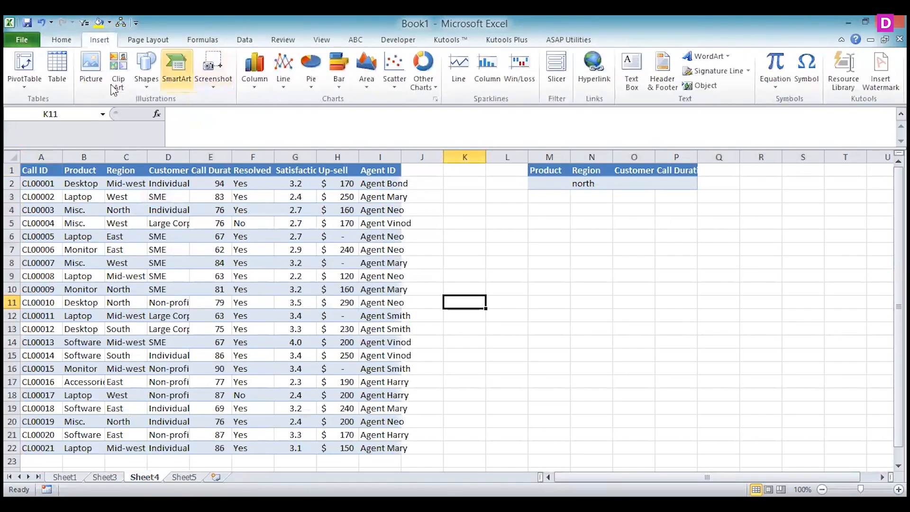
pyautogui.click(141, 85)
pyautogui.click(91, 114)
pyautogui.moveTo(522, 293); pyautogui.dragTo(525, 294)
pyautogui.click(528, 298)
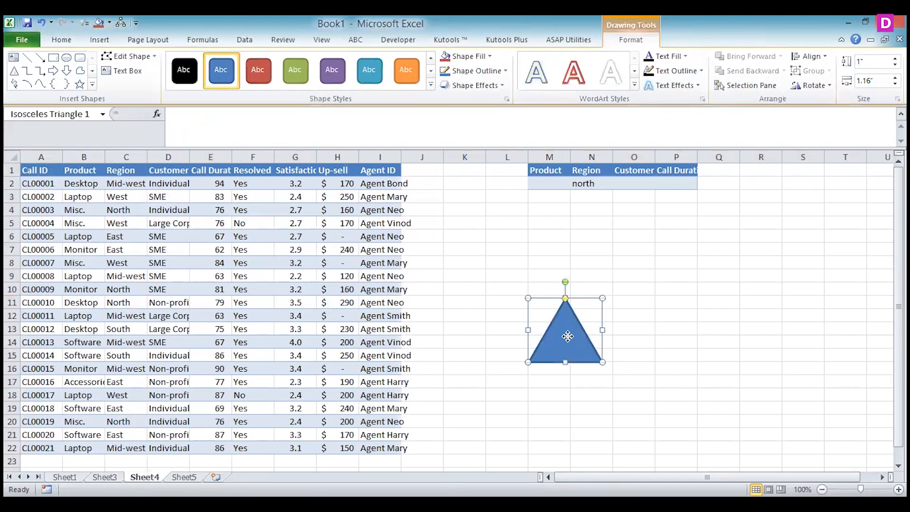
# Assign Macro5 to the triangle shape and select the Product criterion cell M2
pyautogui.rightClick(560, 336)
pyautogui.click(521, 287)
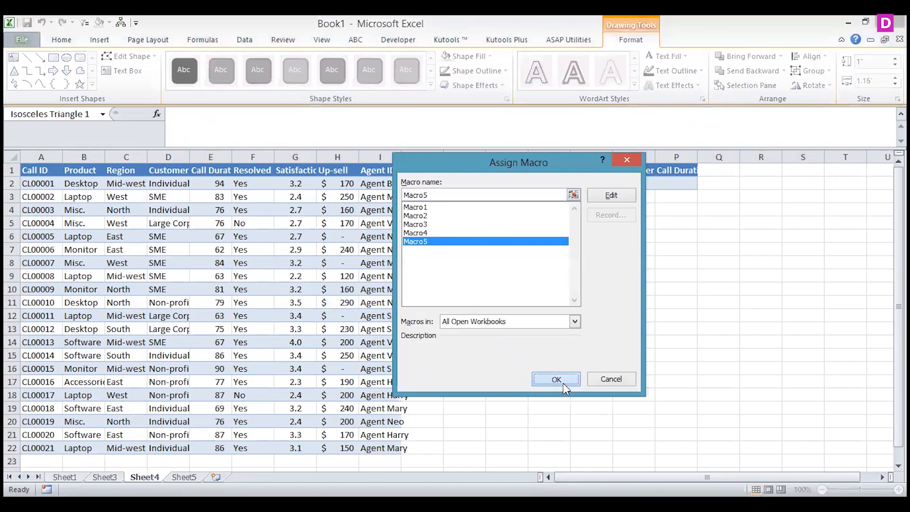
pyautogui.click(563, 382)
pyautogui.click(553, 183)
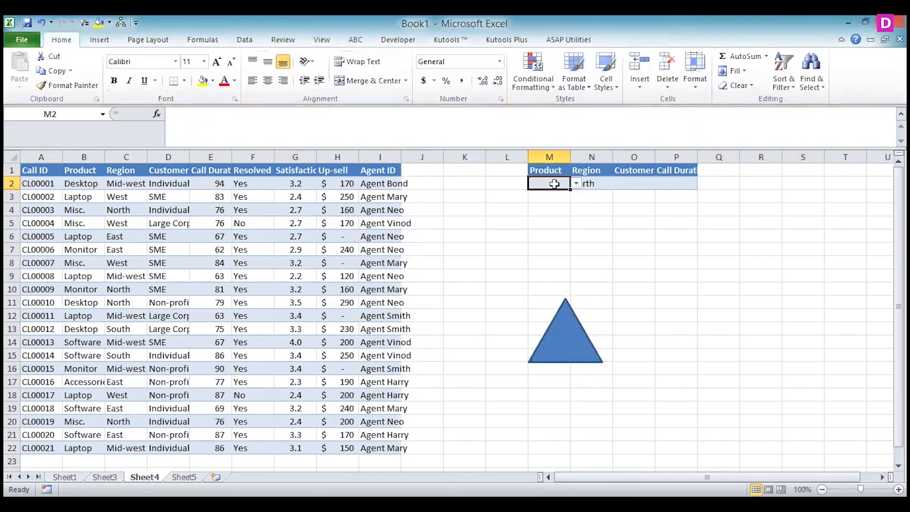
# Choose Desktop as the Product criterion in M2 and run the triangle's macro to filter the records
pyautogui.click(574, 184)
pyautogui.click(557, 193)
pyautogui.click(573, 365)
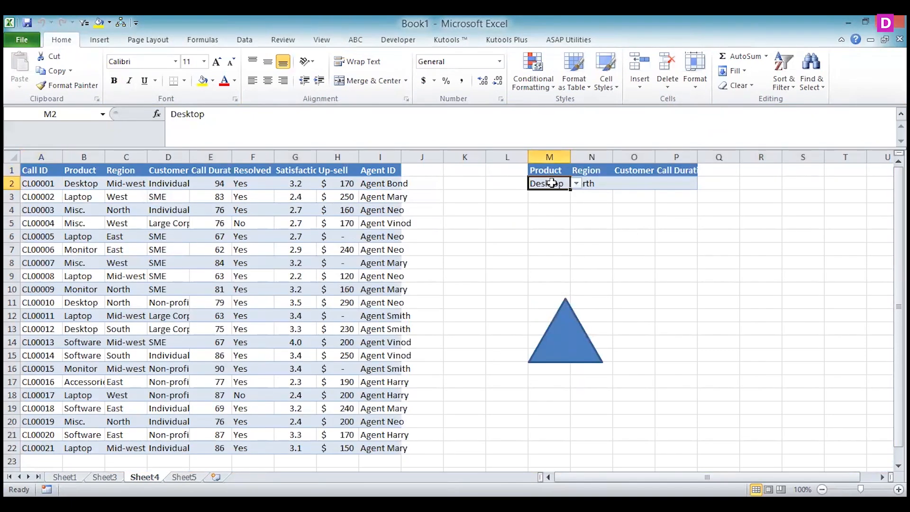
# Fill the criteria row M2:P2 down to row 3 and clear the copied values from M3 and N3
pyautogui.moveTo(571, 193); pyautogui.dragTo(651, 197)
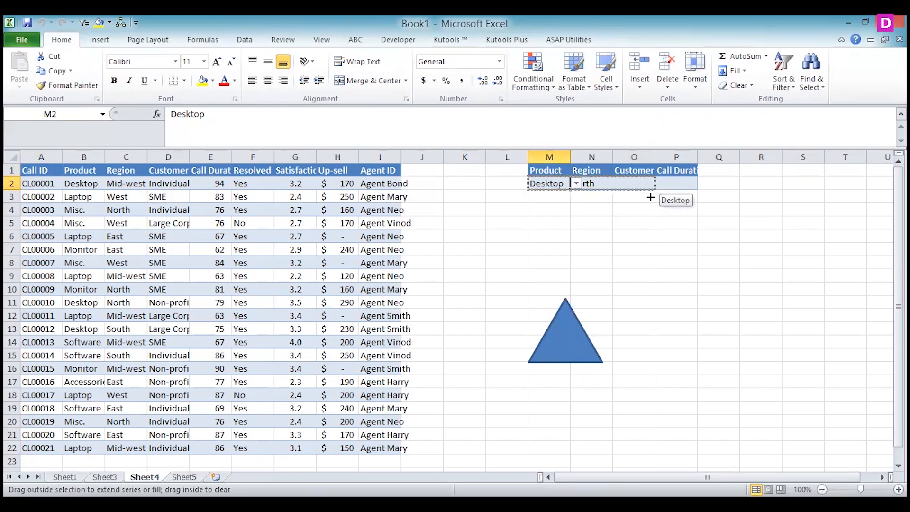
pyautogui.moveTo(568, 194); pyautogui.dragTo(696, 201)
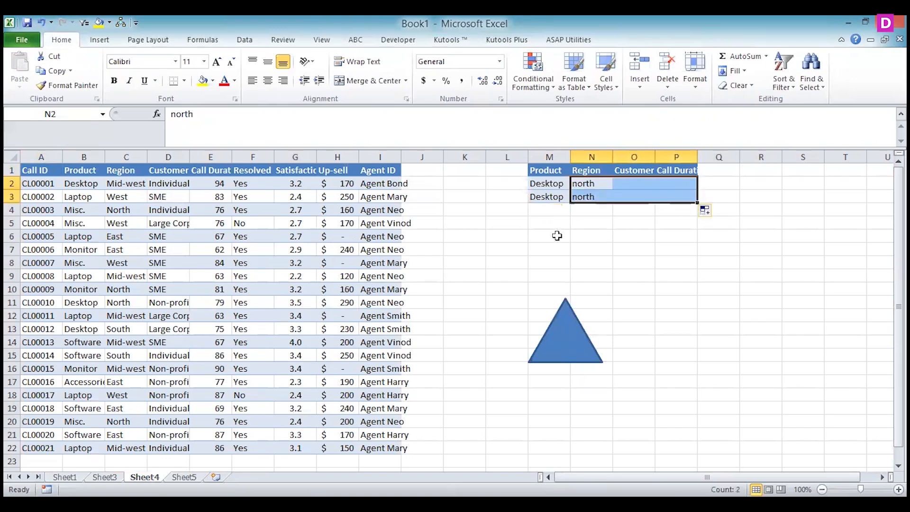
pyautogui.click(559, 236)
pyautogui.click(593, 196)
pyautogui.press('Delete')
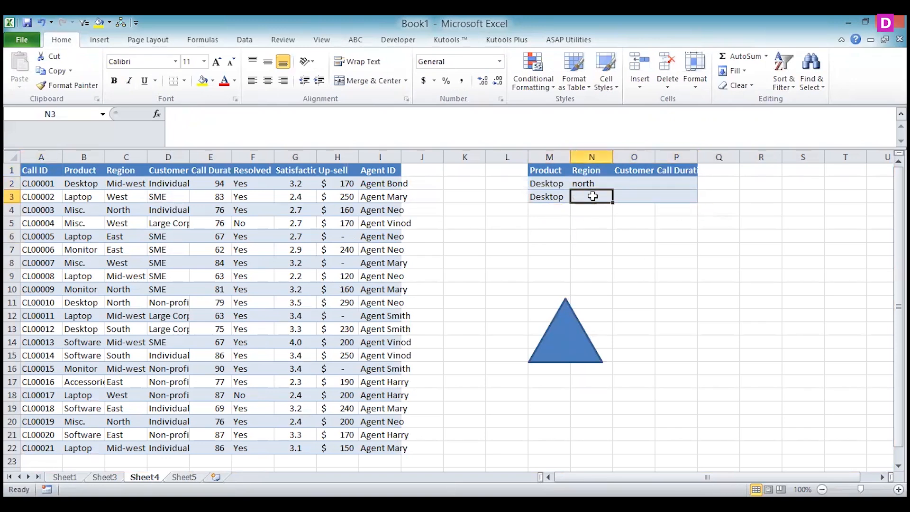
pyautogui.press('Return')
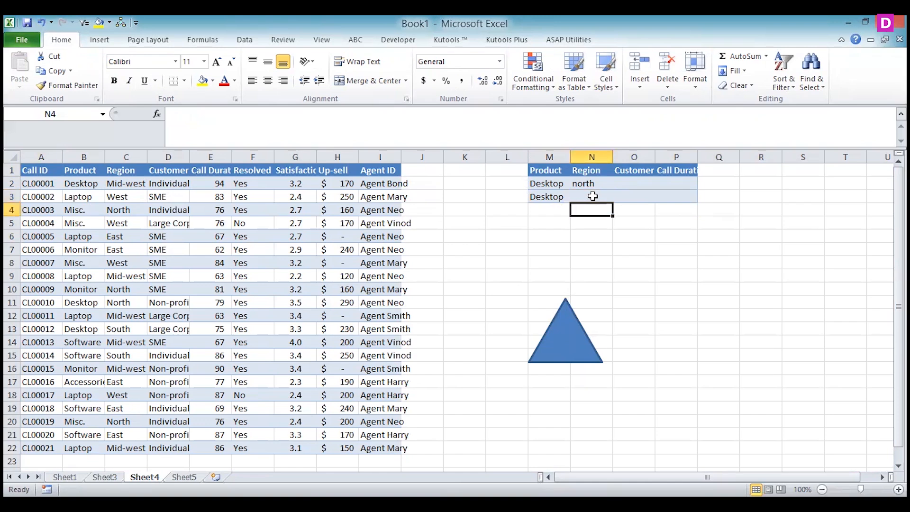
pyautogui.press('Up')
pyautogui.press('Left')
pyautogui.press('Delete')
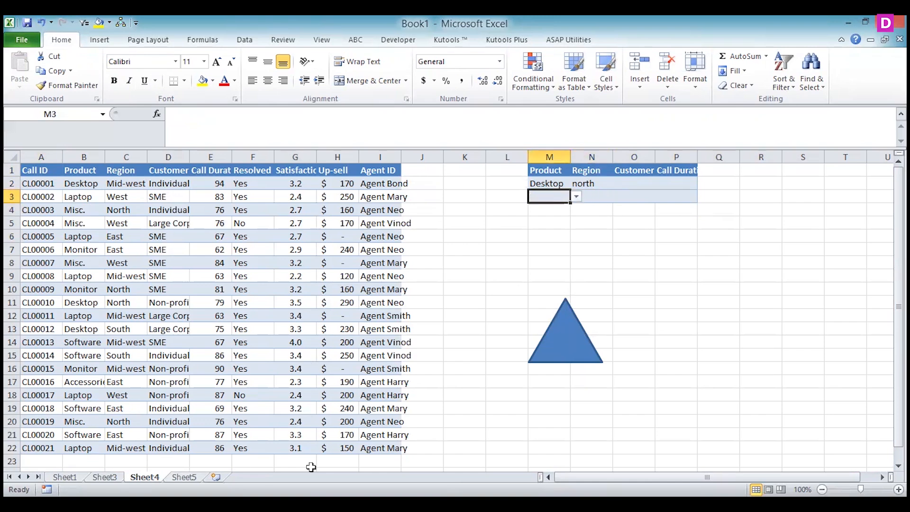
# Start recording a new macro named Macro6, stored in This Workbook
pyautogui.click(322, 40)
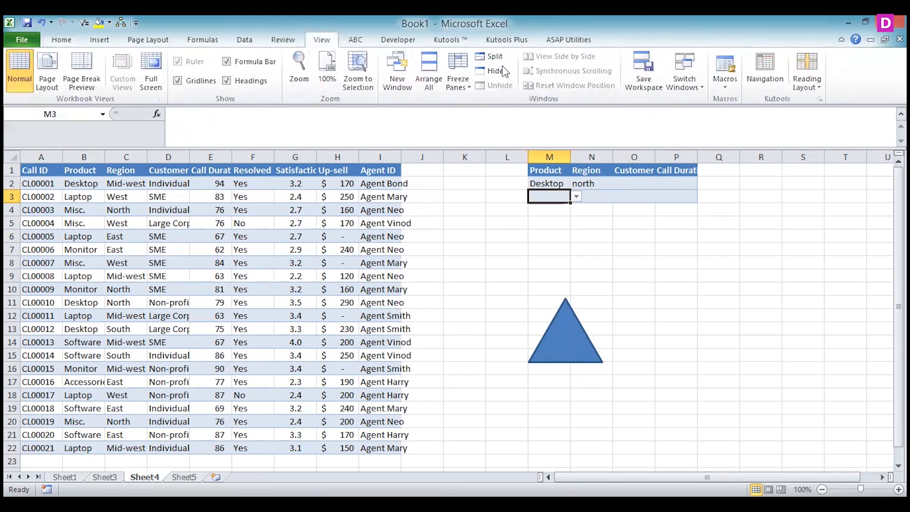
pyautogui.click(726, 86)
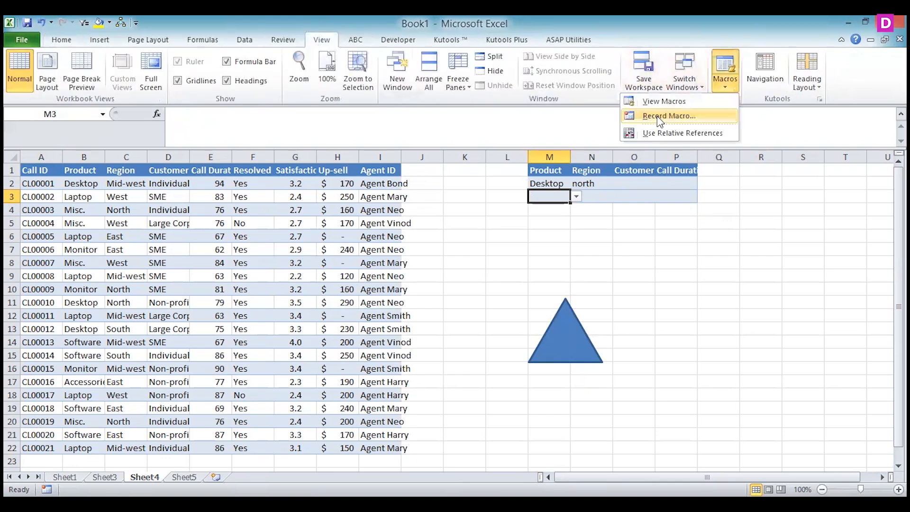
pyautogui.press('Return')
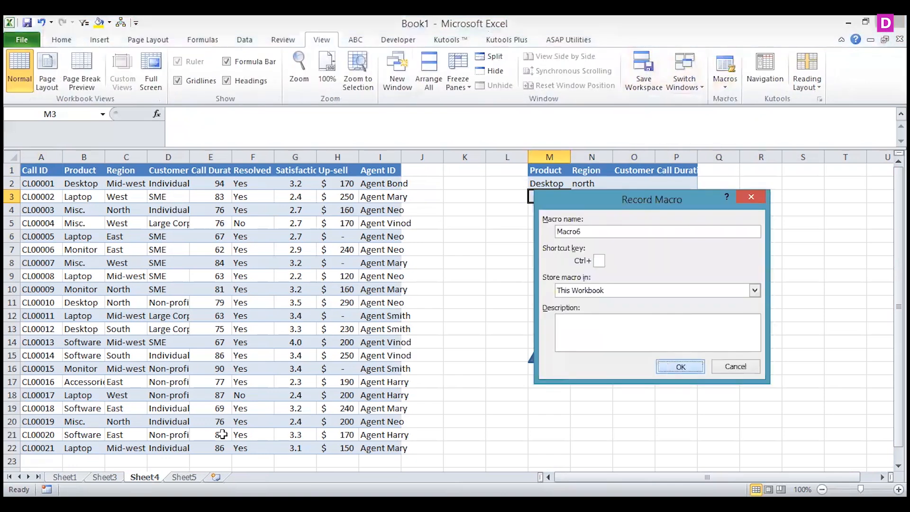
pyautogui.click(677, 366)
# Clear all contents and formatting from the whole of Sheet5
pyautogui.click(184, 477)
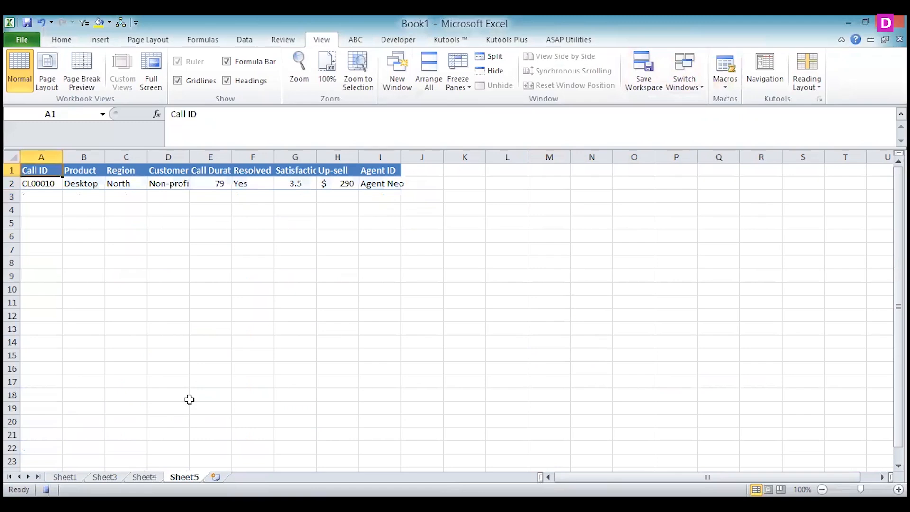
pyautogui.click(12, 157)
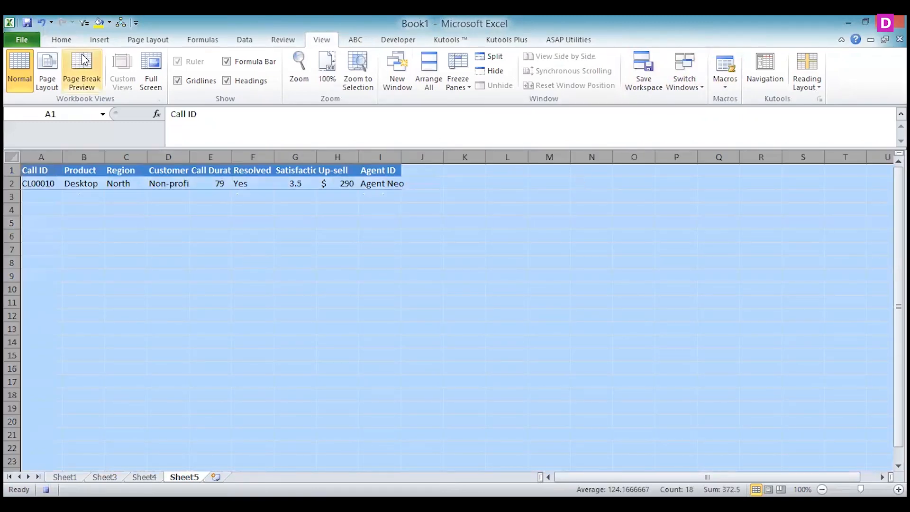
pyautogui.click(62, 39)
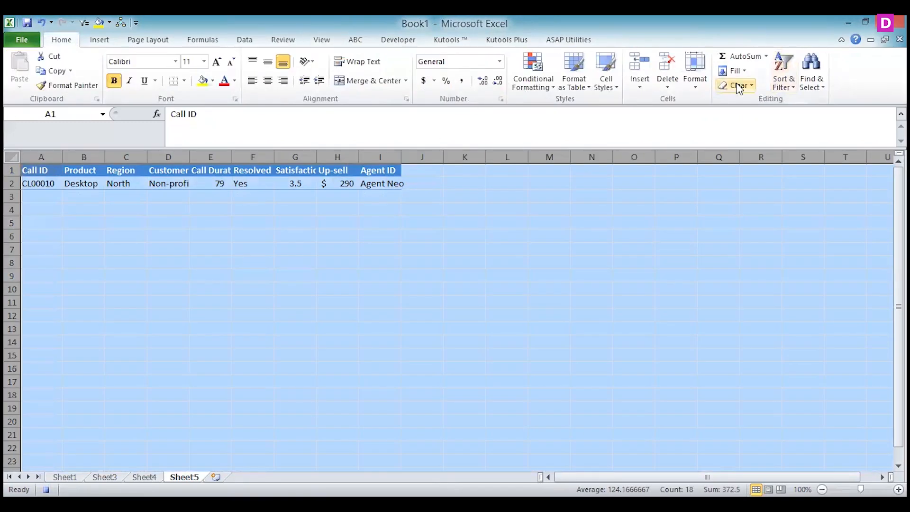
pyautogui.click(738, 88)
pyautogui.click(712, 102)
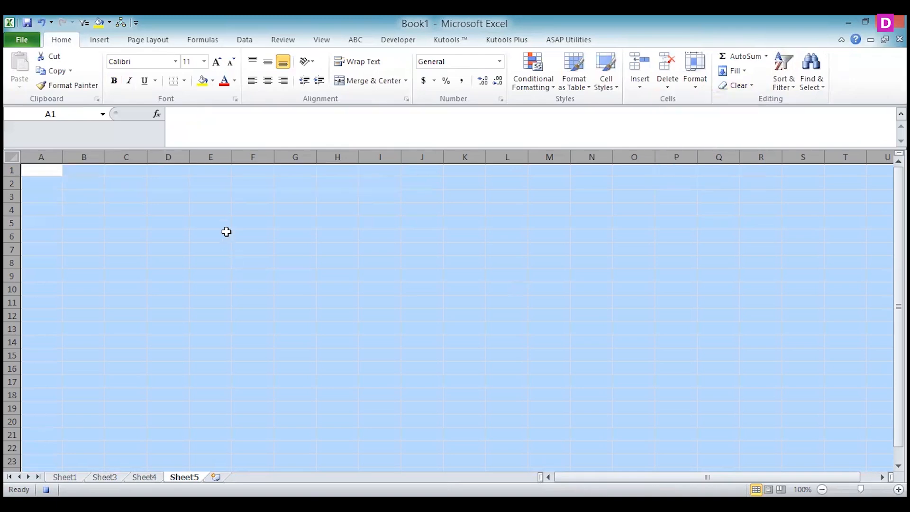
# Start an Advanced Filter from Sheet5 cell A1 that copies to another location, with list range Sheet4 A1:I22
pyautogui.click(245, 40)
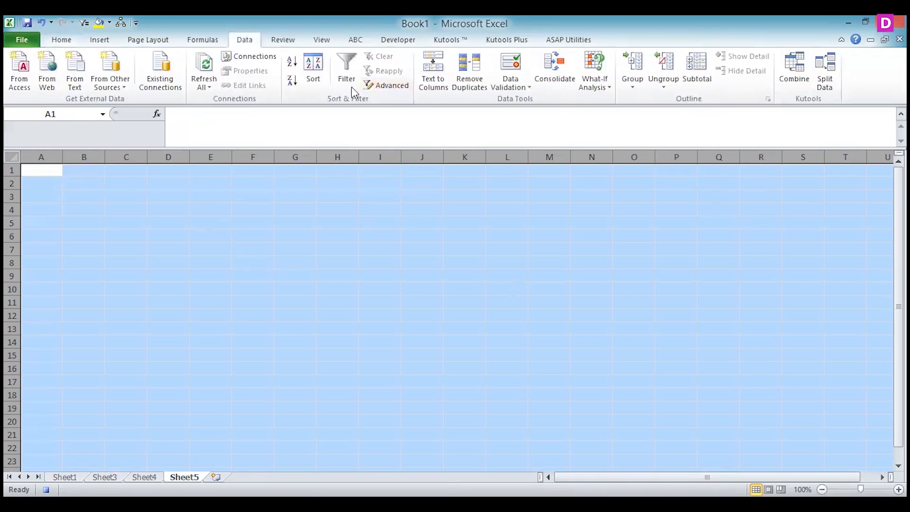
pyautogui.click(49, 171)
pyautogui.click(397, 88)
pyautogui.click(647, 263)
pyautogui.click(713, 281)
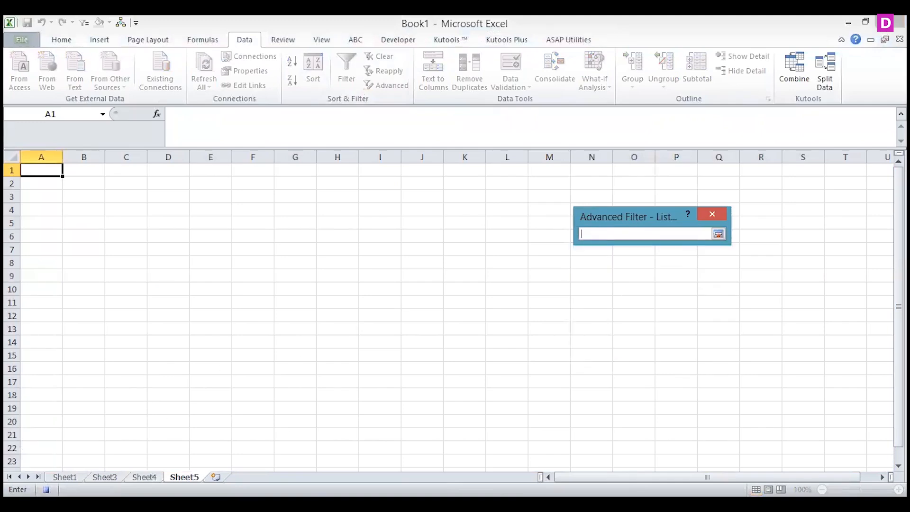
pyautogui.click(144, 477)
pyautogui.moveTo(396, 445); pyautogui.dragTo(396, 446)
pyautogui.click(718, 234)
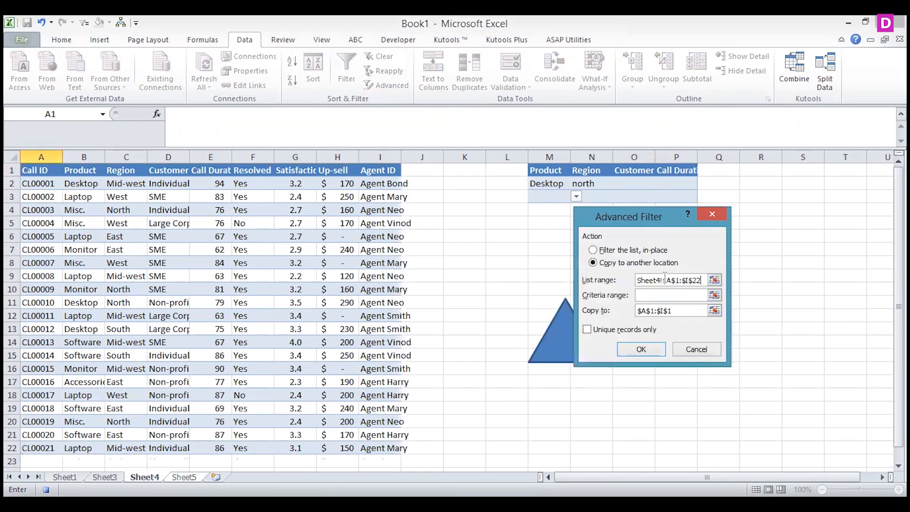
# Set the criteria range to Sheet4 M1:P3, run the filter, and stop recording the macro on Sheet4
pyautogui.click(716, 296)
pyautogui.click(152, 477)
pyautogui.moveTo(537, 170); pyautogui.dragTo(669, 194)
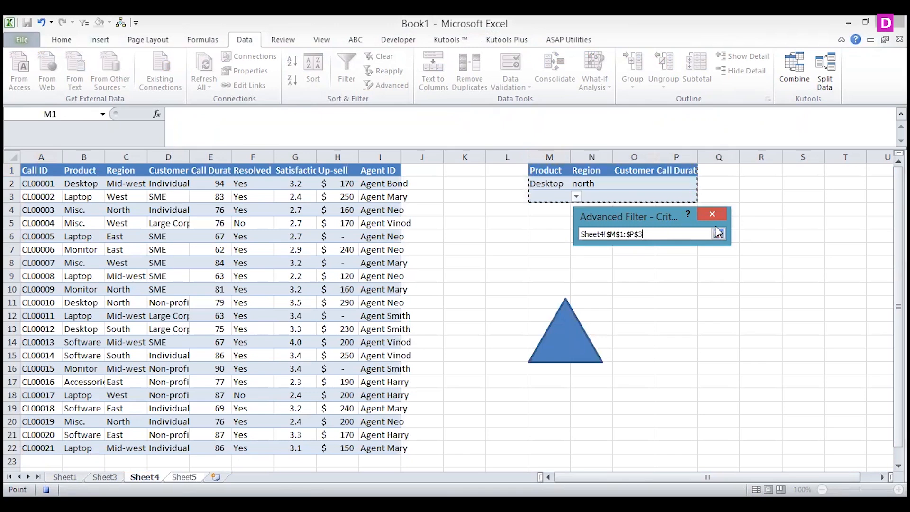
pyautogui.click(718, 232)
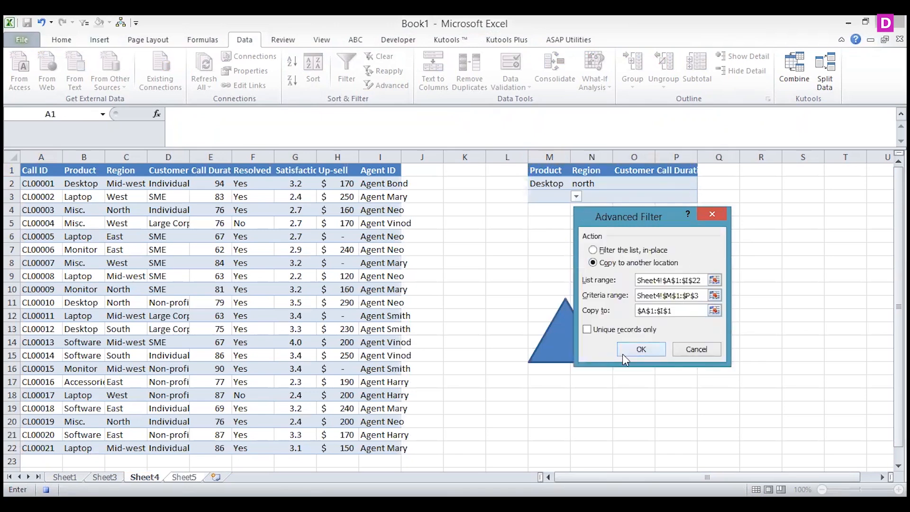
pyautogui.click(636, 350)
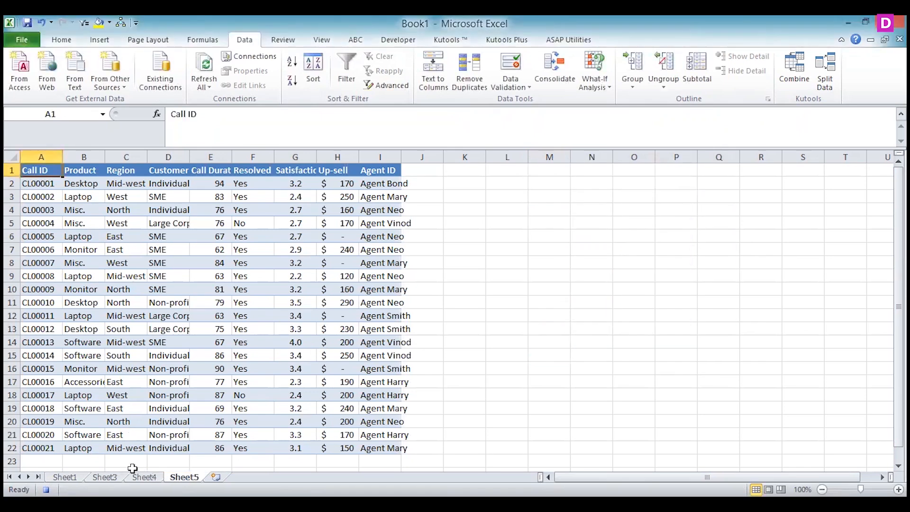
pyautogui.hotkey('ctrl', 'pageup')
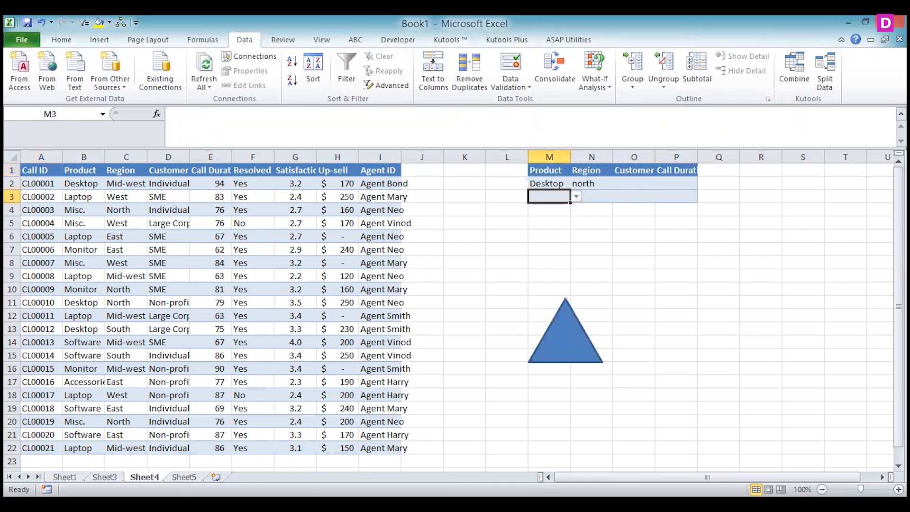
# Clear the Region criterion in N2 and run the triangle's macro
pyautogui.click(598, 185)
pyautogui.press('Delete')
pyautogui.click(567, 351)
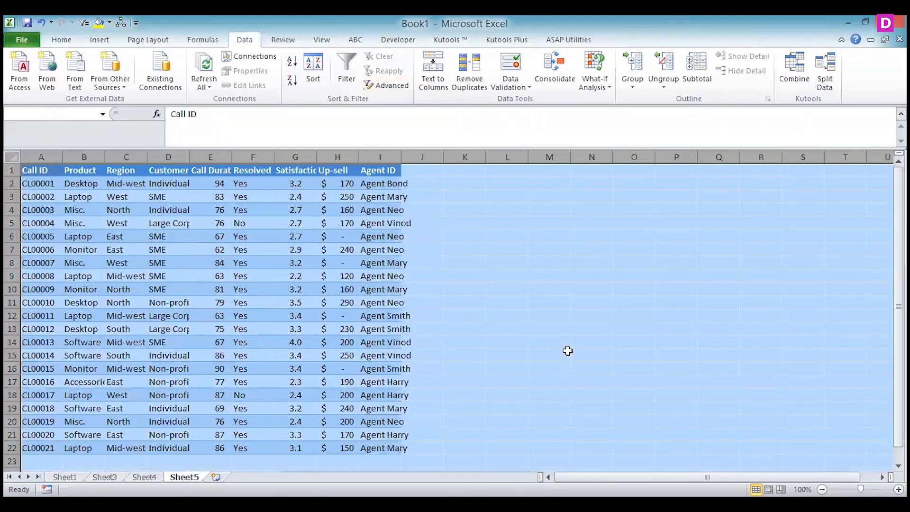
# On Sheet4, move the criteria to north in N3 only, clearing Desktop from M2, and run the triangle's macro
pyautogui.hotkey('ctrl', 'pageup')
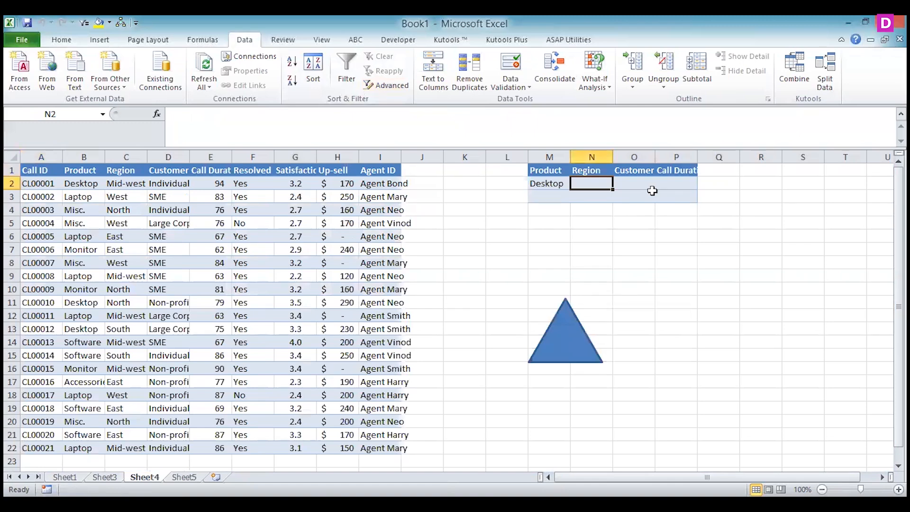
pyautogui.click(667, 194)
pyautogui.click(632, 195)
pyautogui.click(599, 195)
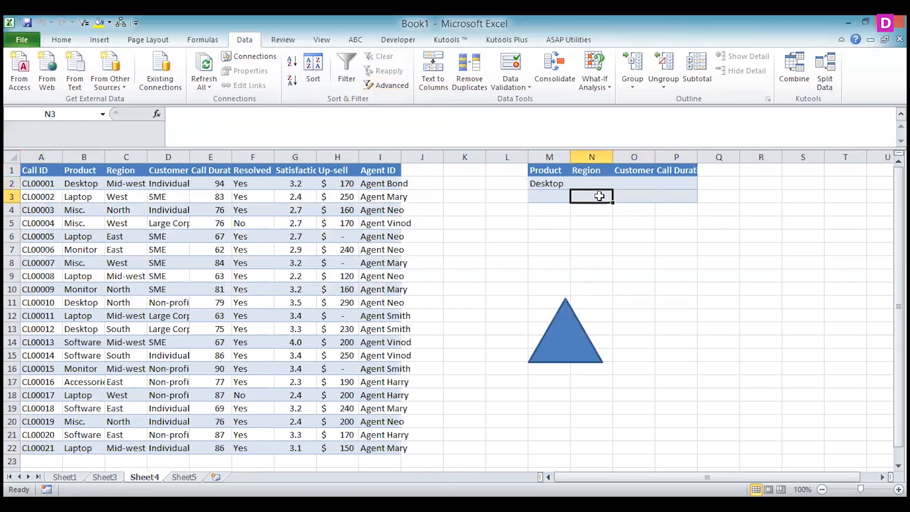
pyautogui.write('north')
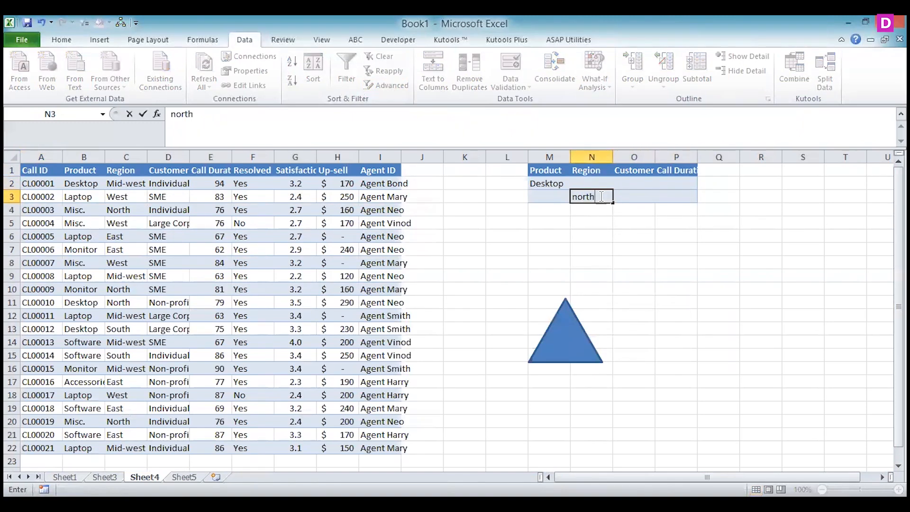
pyautogui.click(552, 184)
pyautogui.press('Delete')
pyautogui.click(572, 335)
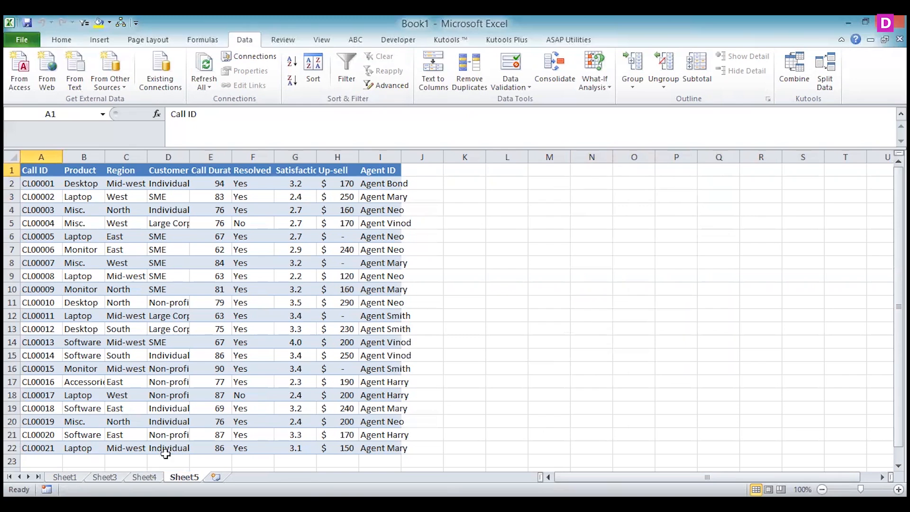
# Enter north as the Region criterion in Sheet4 N2, clear N3, and run the triangle's macro
pyautogui.click(150, 477)
pyautogui.click(592, 181)
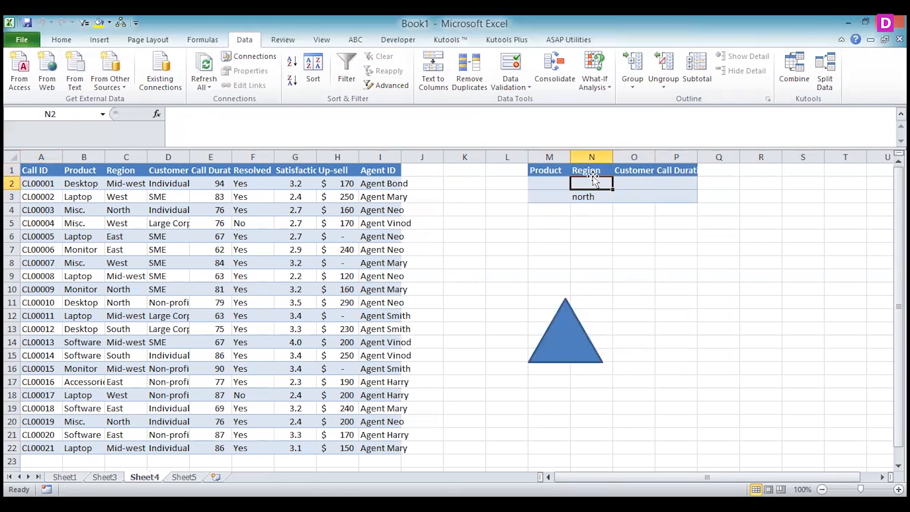
pyautogui.write('north')
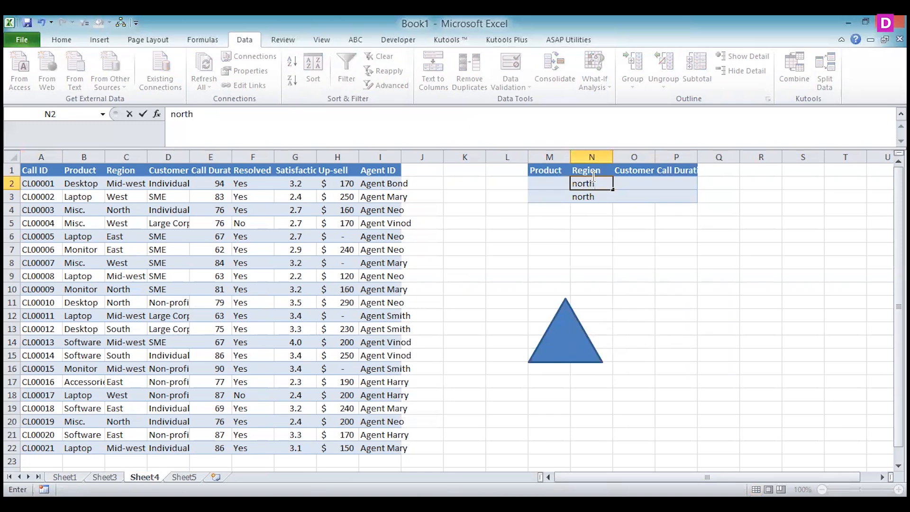
pyautogui.click(599, 196)
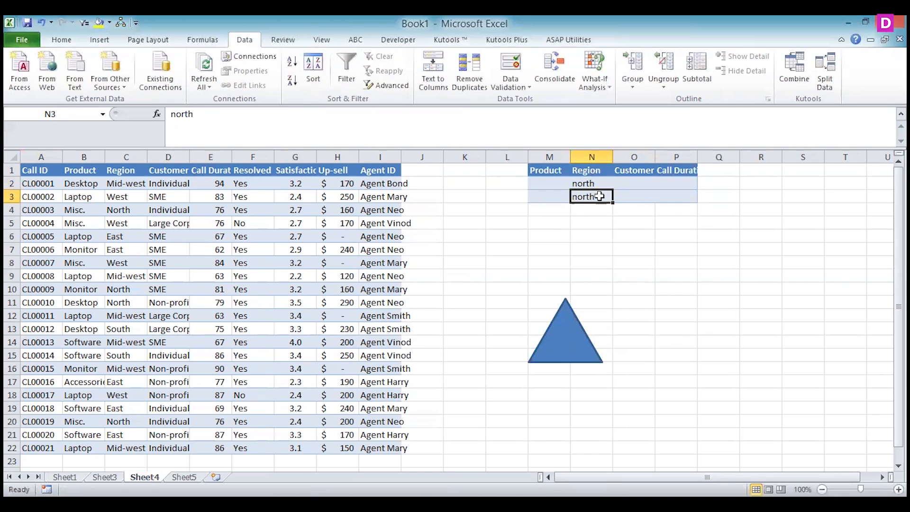
pyautogui.press('Delete')
pyautogui.click(584, 348)
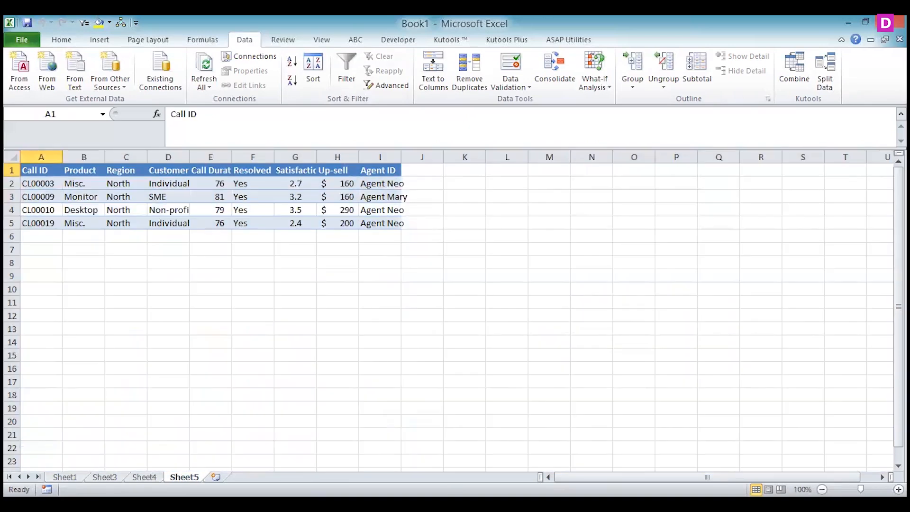
# Choose Desktop as the second-row Product criterion in Sheet4 M3 and run the triangle's macro
pyautogui.click(145, 477)
pyautogui.click(533, 198)
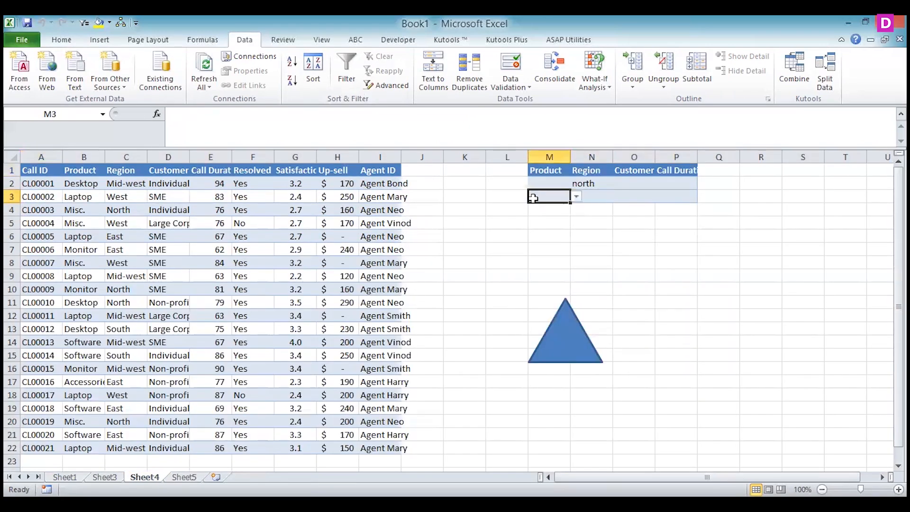
pyautogui.click(577, 196)
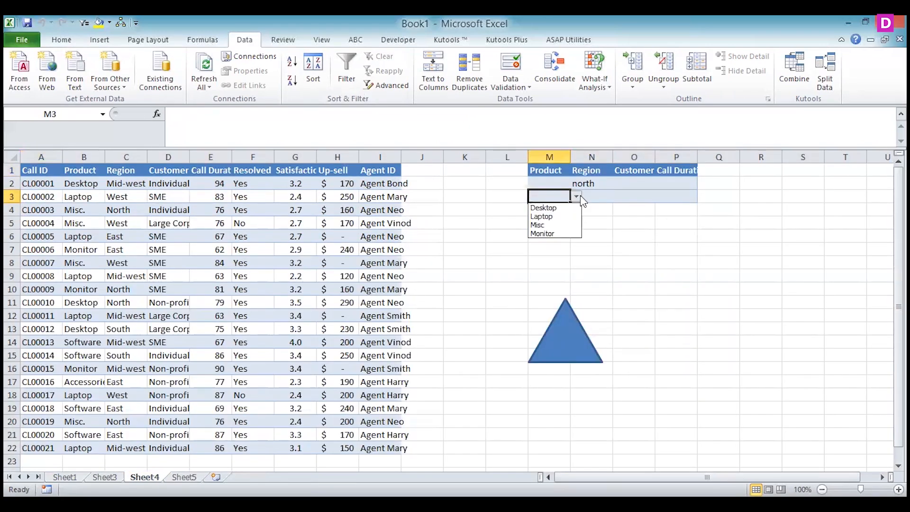
pyautogui.click(545, 205)
pyautogui.click(573, 360)
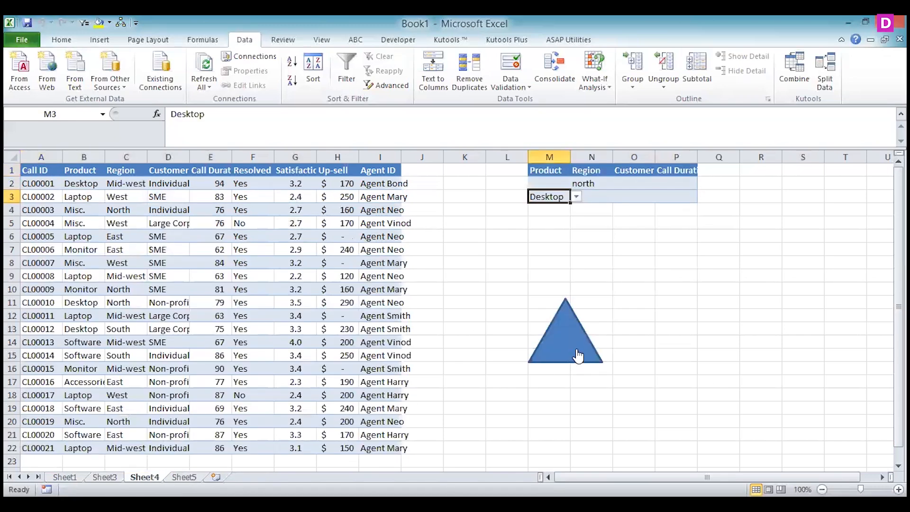
# Check which macro is assigned to the triangle shape, leaving the assignment as it is
pyautogui.keyDown('ctrl'); pyautogui.click(576, 350); pyautogui.keyUp('ctrl')
pyautogui.rightClick(576, 349)
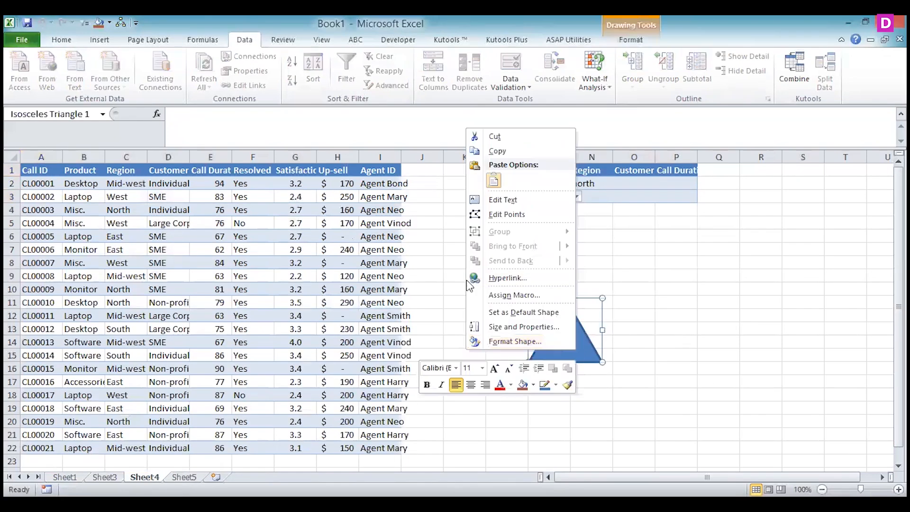
pyautogui.click(491, 297)
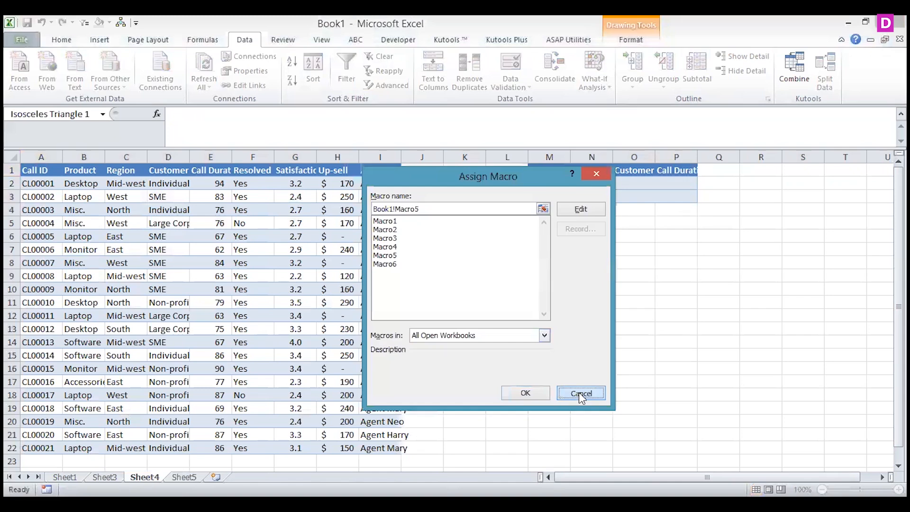
pyautogui.click(581, 394)
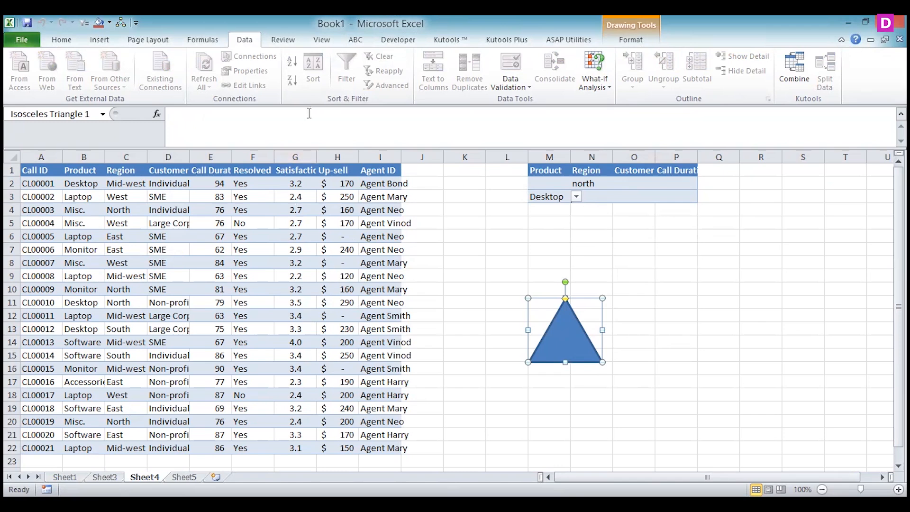
# Clear all contents and formatting from the whole of Sheet5 and make A1 the active cell
pyautogui.click(424, 233)
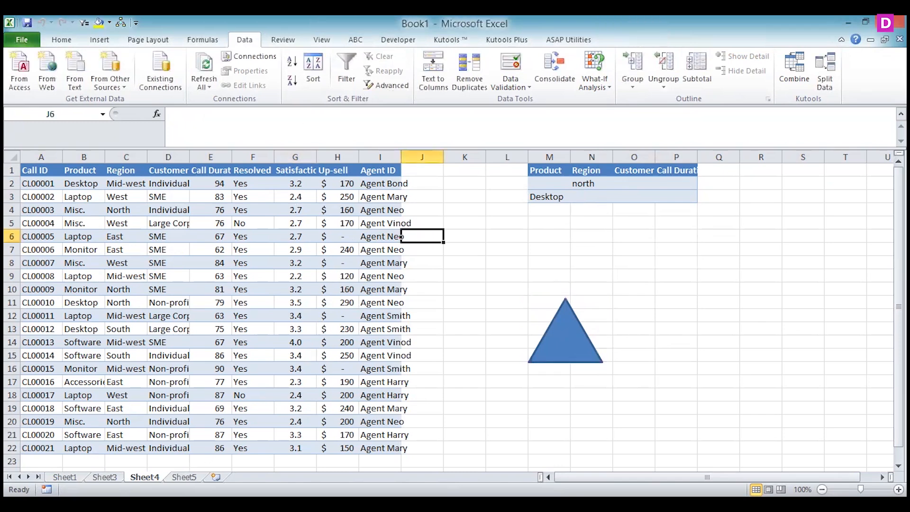
pyautogui.click(185, 477)
pyautogui.click(9, 154)
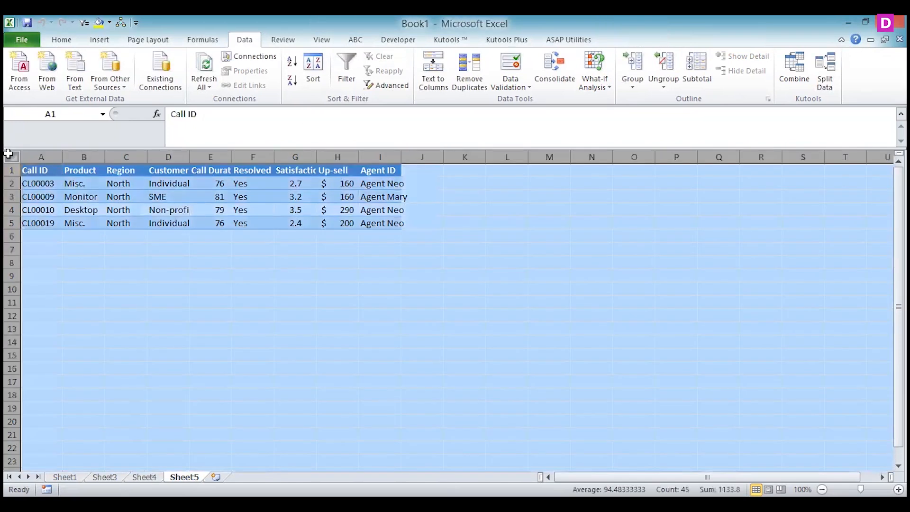
pyautogui.press('Delete')
pyautogui.click(60, 38)
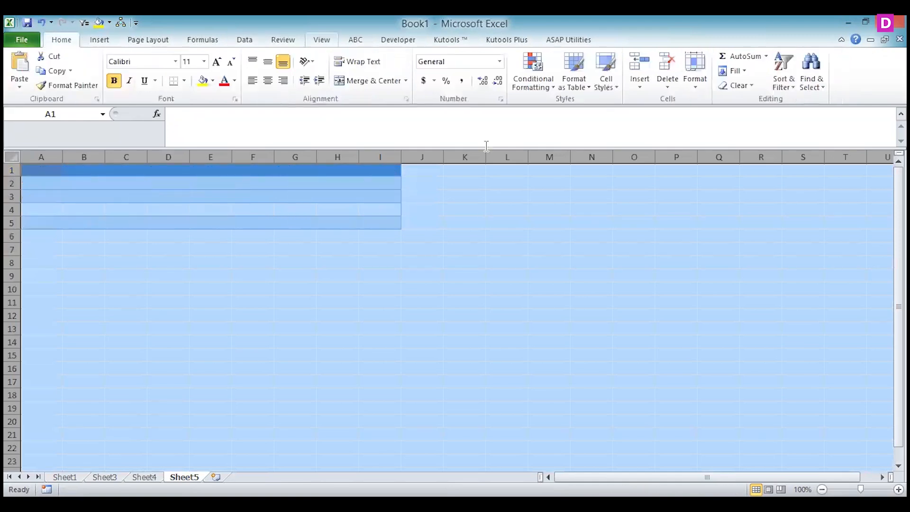
pyautogui.click(752, 87)
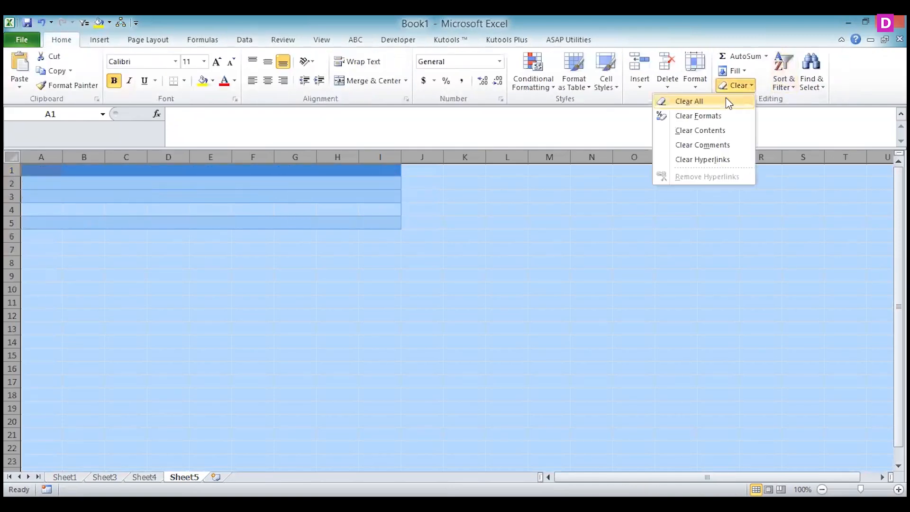
pyautogui.click(726, 98)
pyautogui.click(45, 169)
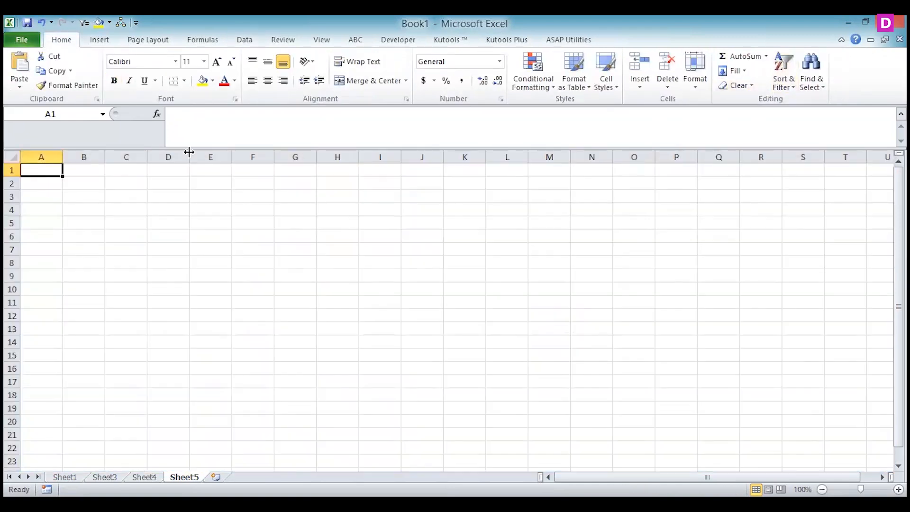
# Start an Advanced Filter on Sheet5 that copies to another location, with Sheet4!$A$1:$I$22 as the list range
pyautogui.click(245, 41)
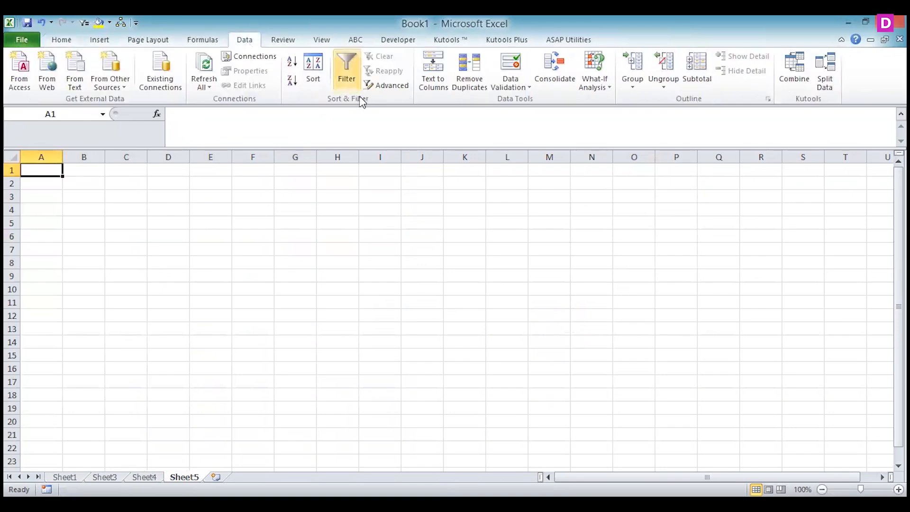
pyautogui.click(386, 86)
pyautogui.click(595, 264)
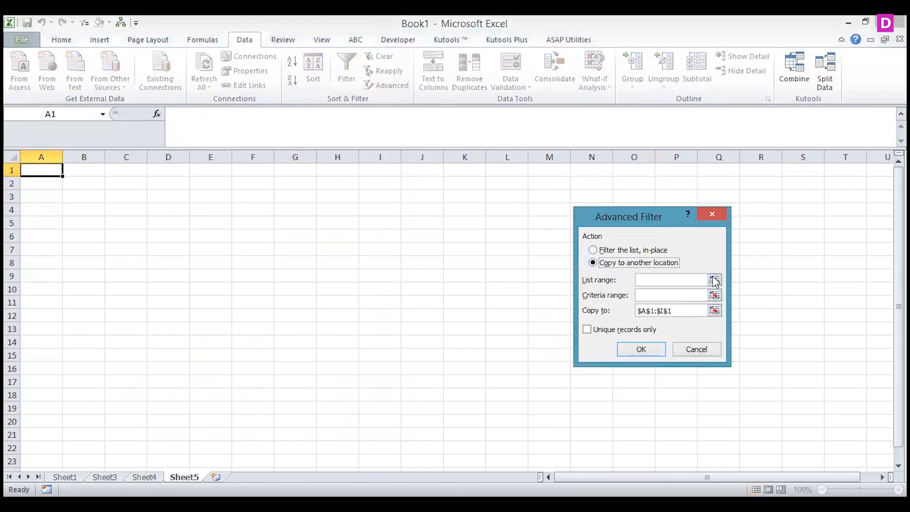
pyautogui.click(713, 278)
pyautogui.click(144, 477)
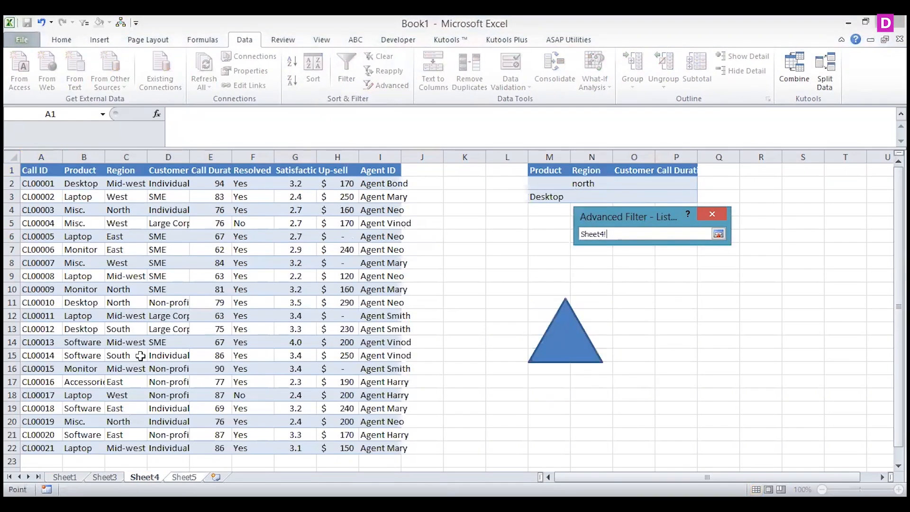
pyautogui.click(36, 170)
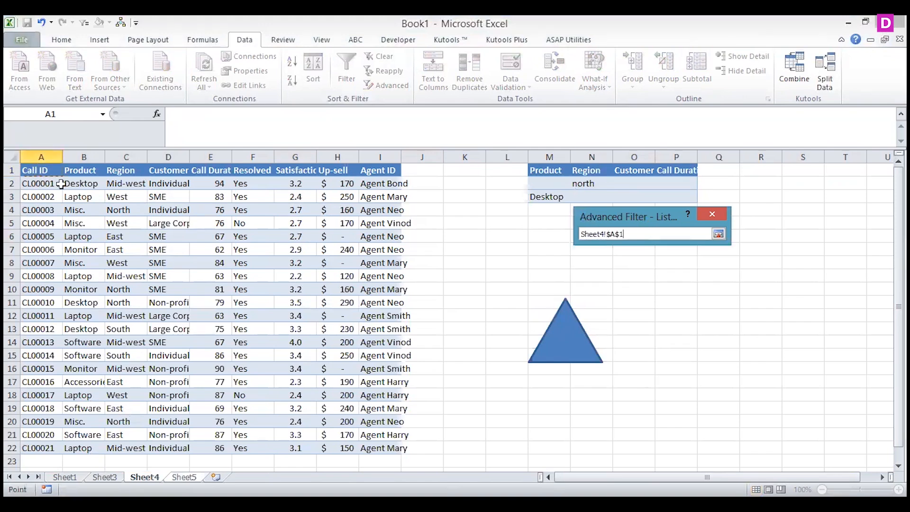
pyautogui.keyDown('shift'); pyautogui.click(367, 445); pyautogui.keyUp('shift')
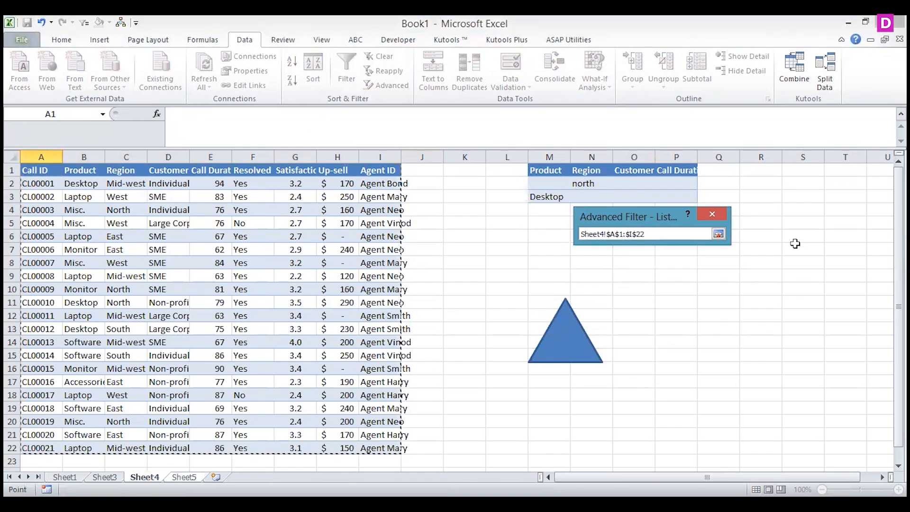
pyautogui.click(719, 233)
# Set the Advanced Filter's criteria range to Sheet4!$M$1:$P$3 and run the filter
pyautogui.click(712, 282)
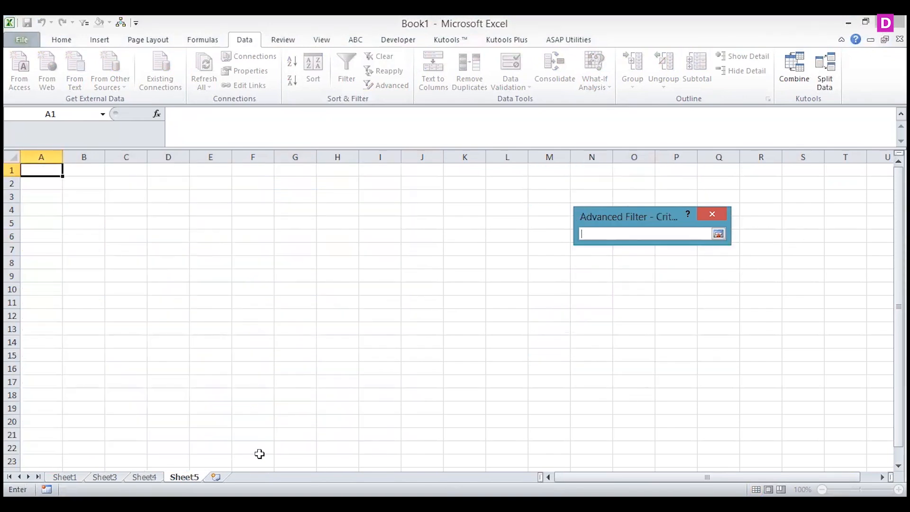
pyautogui.click(144, 477)
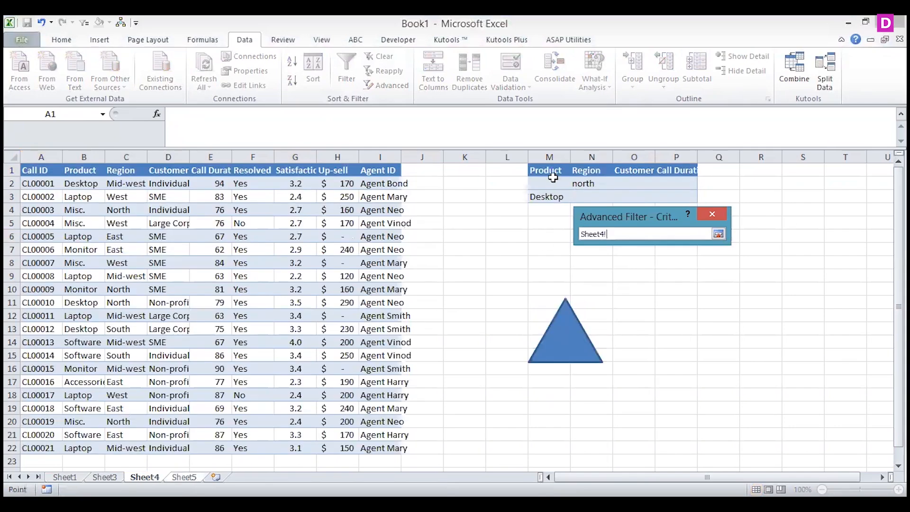
pyautogui.moveTo(553, 172); pyautogui.dragTo(659, 198)
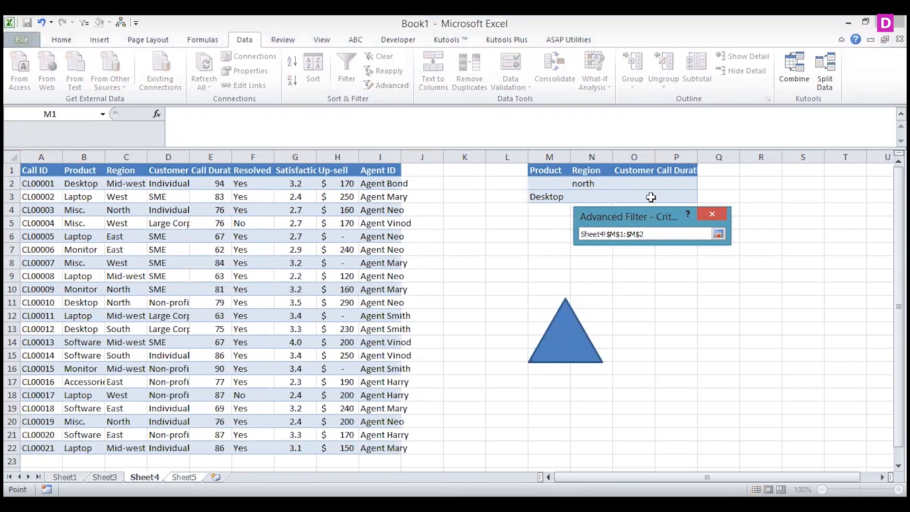
pyautogui.click(719, 235)
pyautogui.click(642, 348)
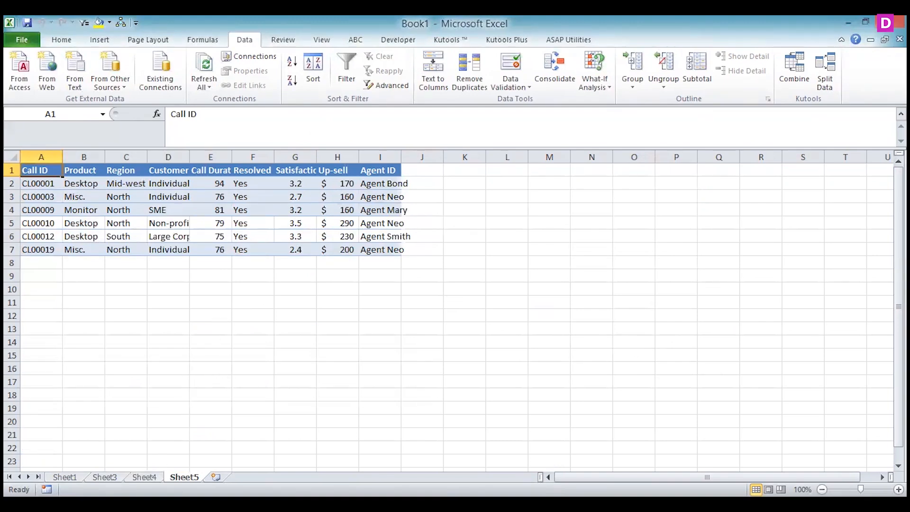
# Compare the records copied to Sheet5 with the two-row criteria on Sheet4
pyautogui.hotkey('ctrl', 'pageup')
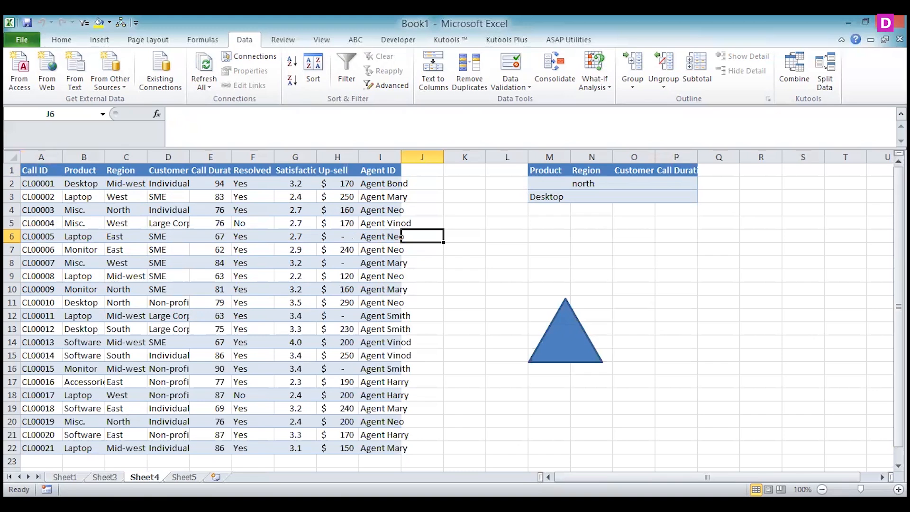
pyautogui.hotkey('ctrl', 'pagedown')
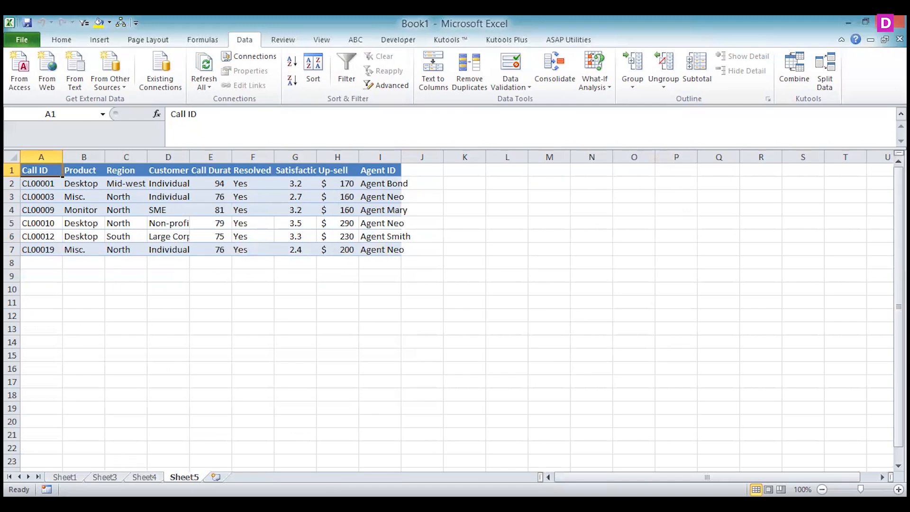
pyautogui.click(143, 476)
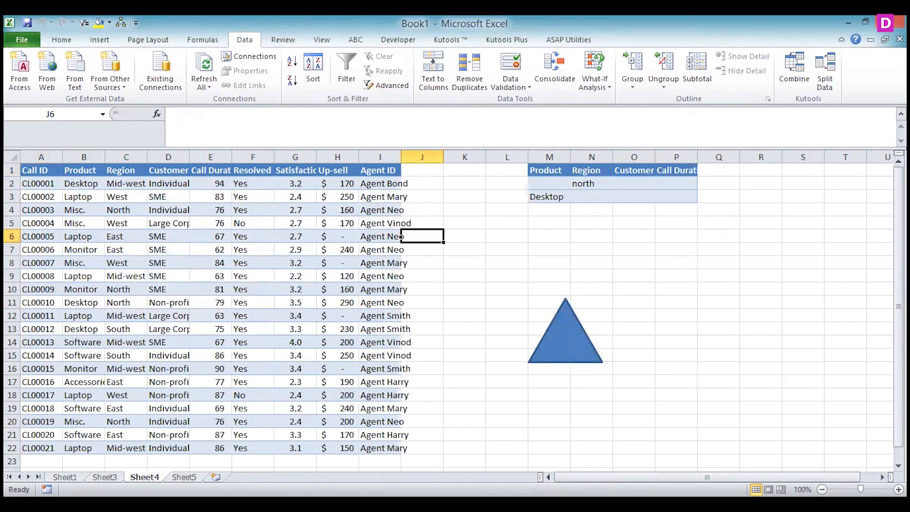
pyautogui.hotkey('ctrl', 'pagedown')
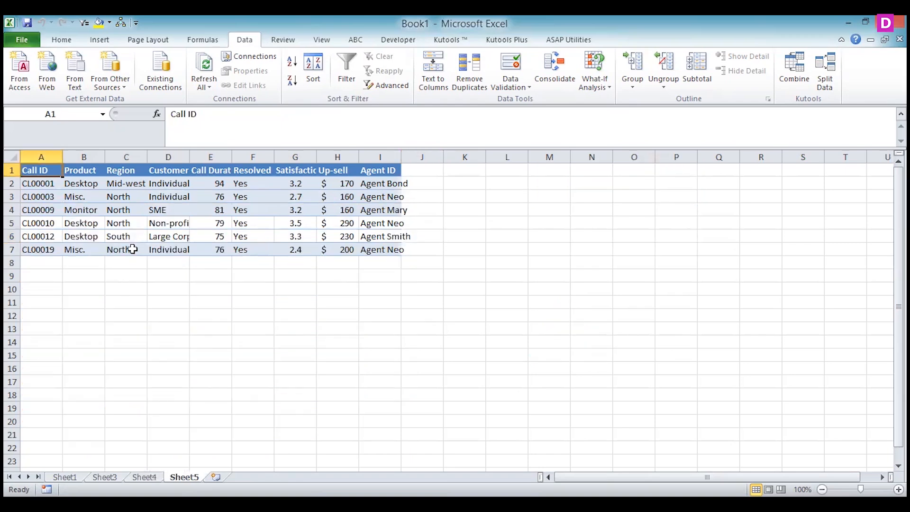
pyautogui.hotkey('ctrl', 'pageup')
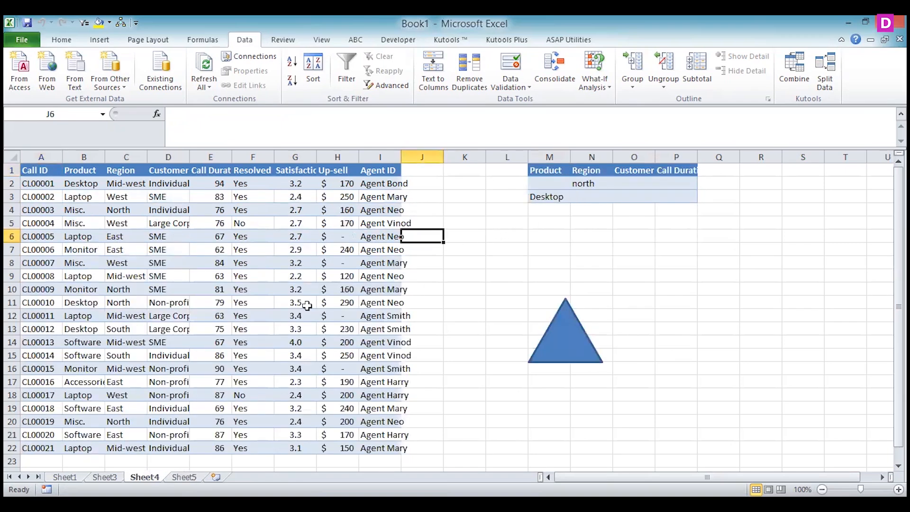
# Run the triangle's macro from Sheet4 and check the Product and Region values of the records on Sheet5
pyautogui.moveTo(220, 408); pyautogui.dragTo(350, 277)
pyautogui.click(375, 246)
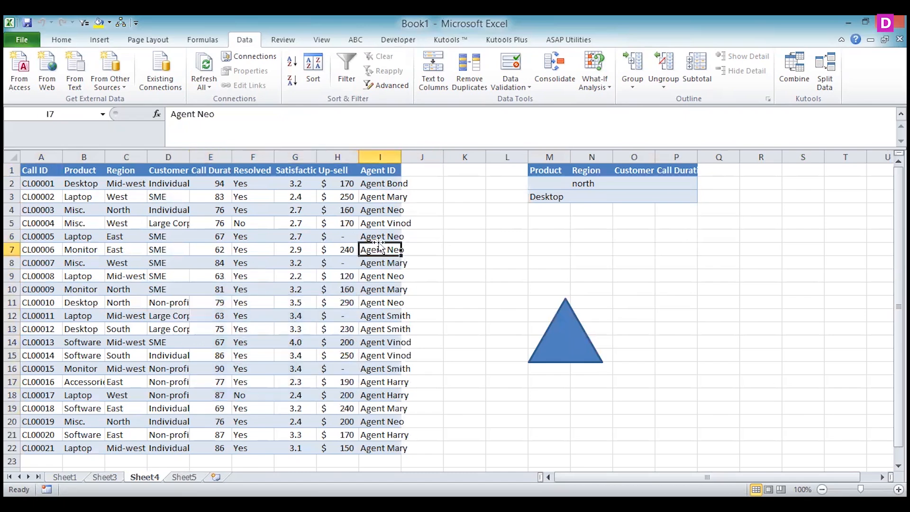
pyautogui.hotkey('ctrl', 'pagedown')
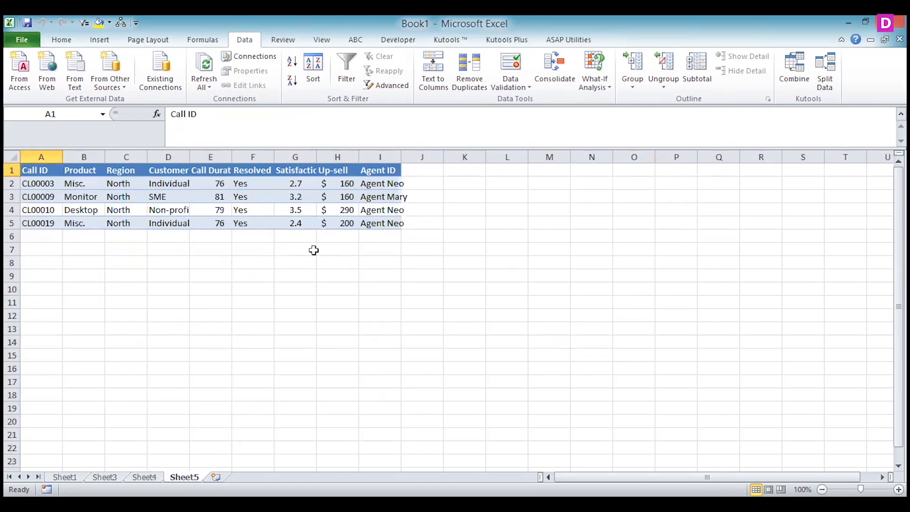
pyautogui.click(95, 211)
pyautogui.click(140, 217)
pyautogui.click(136, 196)
pyautogui.click(90, 199)
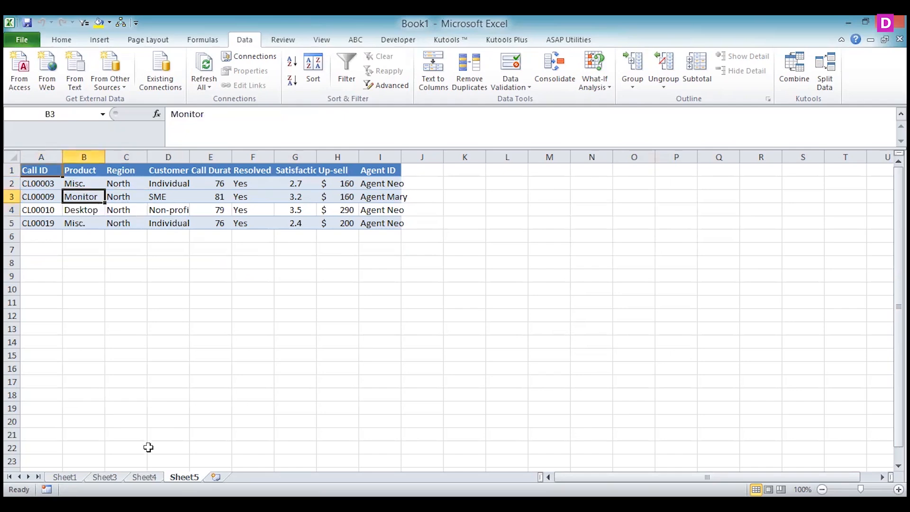
# Assign the triangle shape on Sheet4 the macro that filters with both criteria rows
pyautogui.click(144, 477)
pyautogui.click(564, 361)
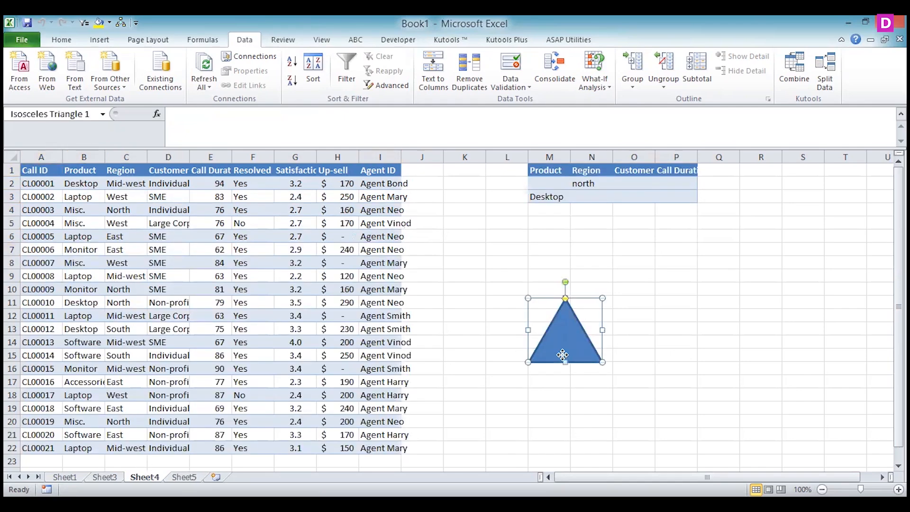
pyautogui.rightClick(564, 361)
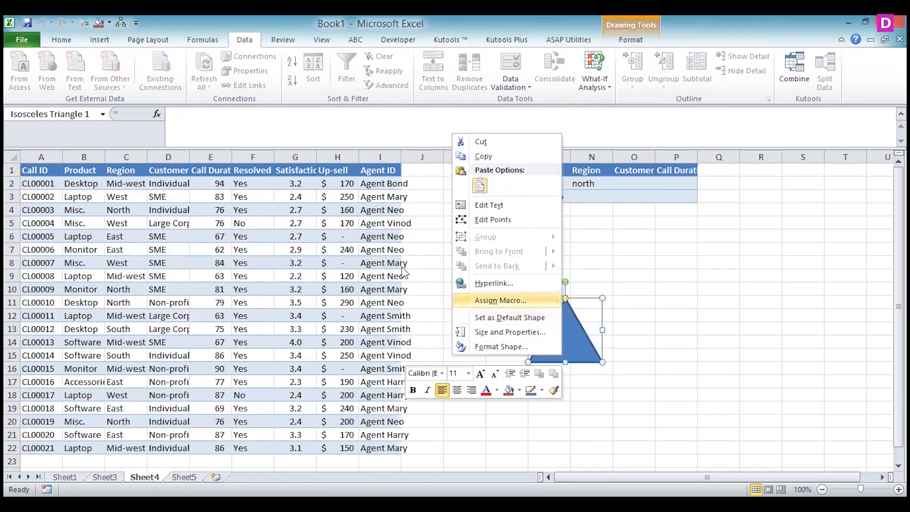
pyautogui.click(501, 300)
pyautogui.click(550, 396)
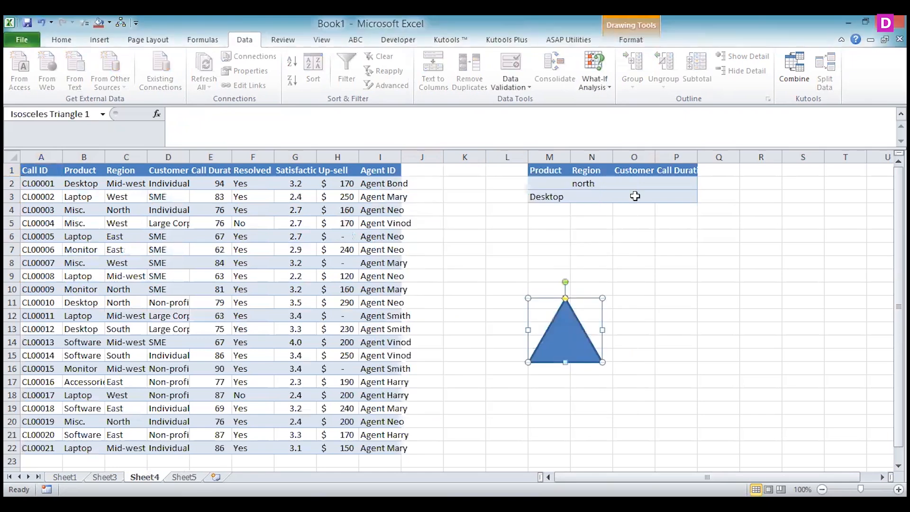
# Enter south as the Region criterion in Sheet4 N2, run the triangle's macro, and check the last record on Sheet5
pyautogui.click(590, 180)
pyautogui.write('south')
pyautogui.click(632, 273)
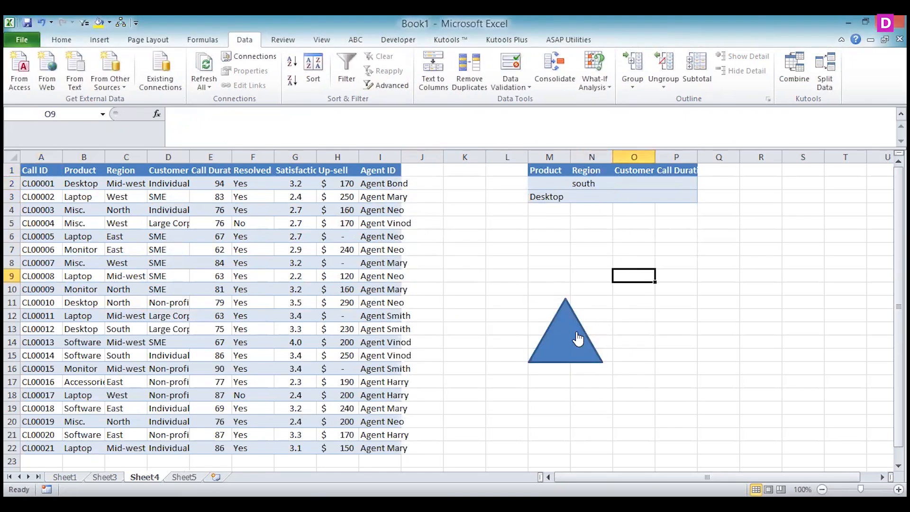
pyautogui.click(577, 338)
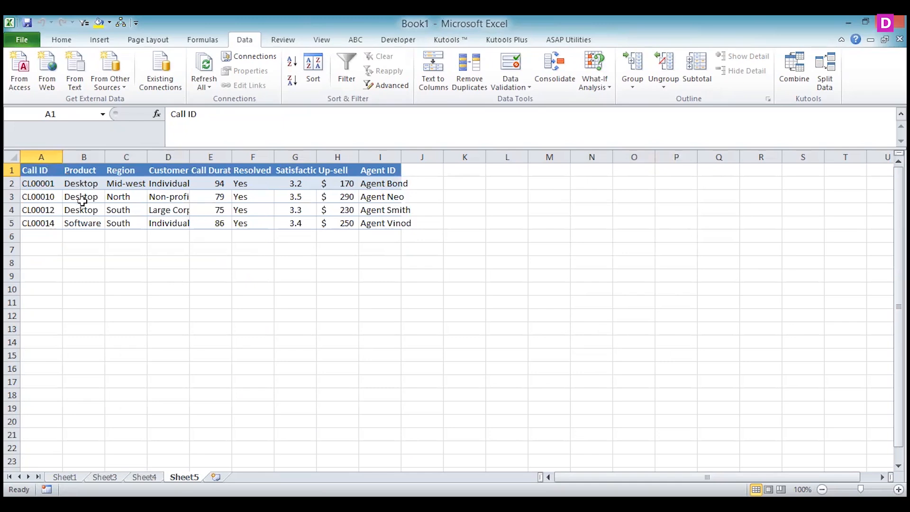
pyautogui.click(125, 223)
pyautogui.press('Left')
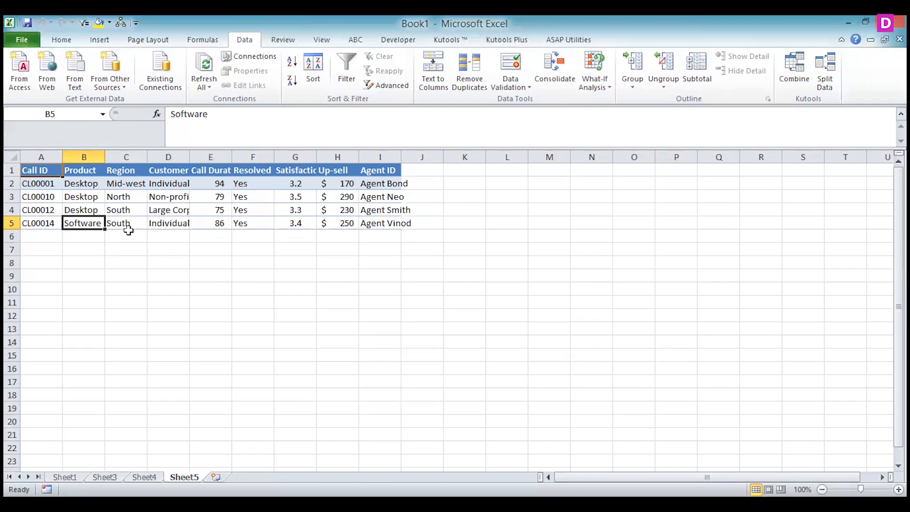
# Move the south criterion from N2 to N3 on Sheet4, beside Desktop, and run the triangle's macro
pyautogui.hotkey('ctrl', 'pageup')
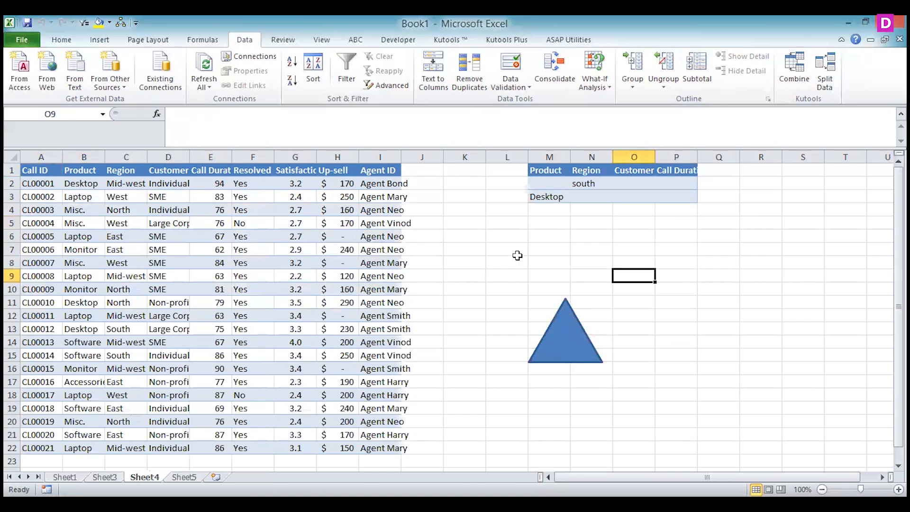
pyautogui.click(579, 183)
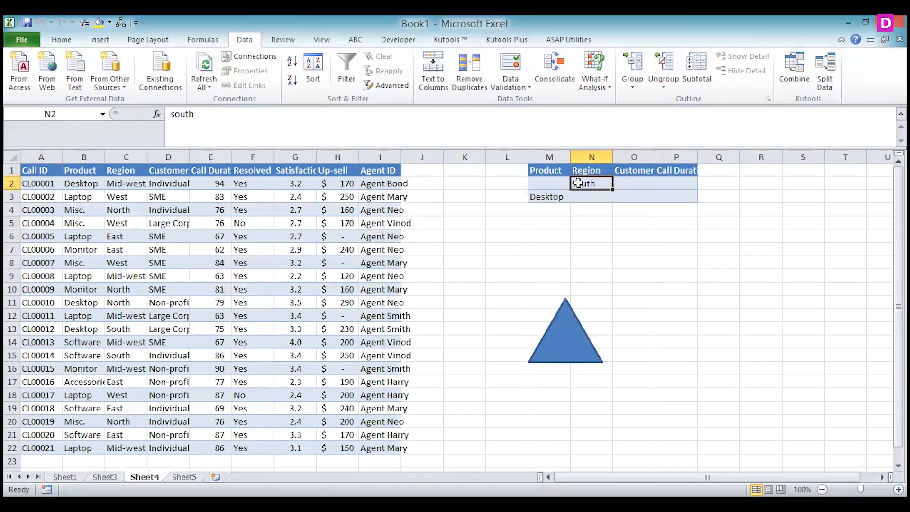
pyautogui.hotkey('ctrl', 'c')
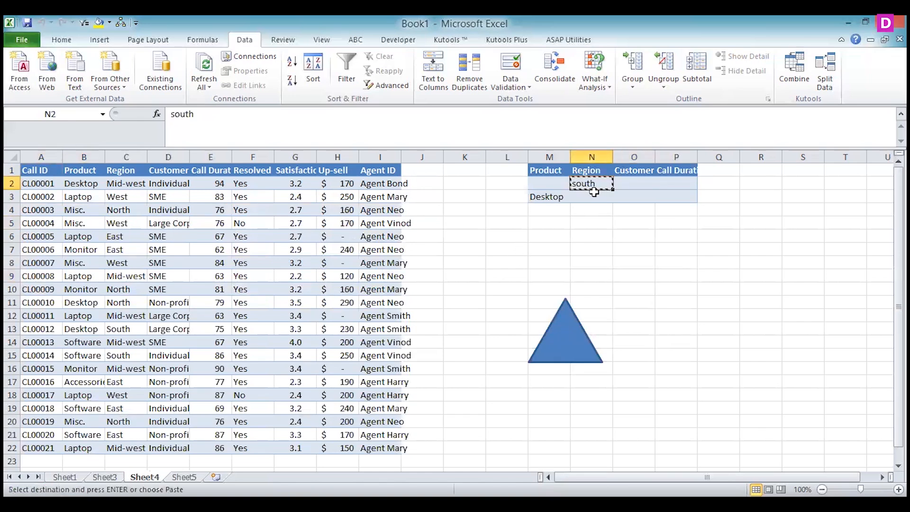
pyautogui.click(592, 195)
pyautogui.press('Return')
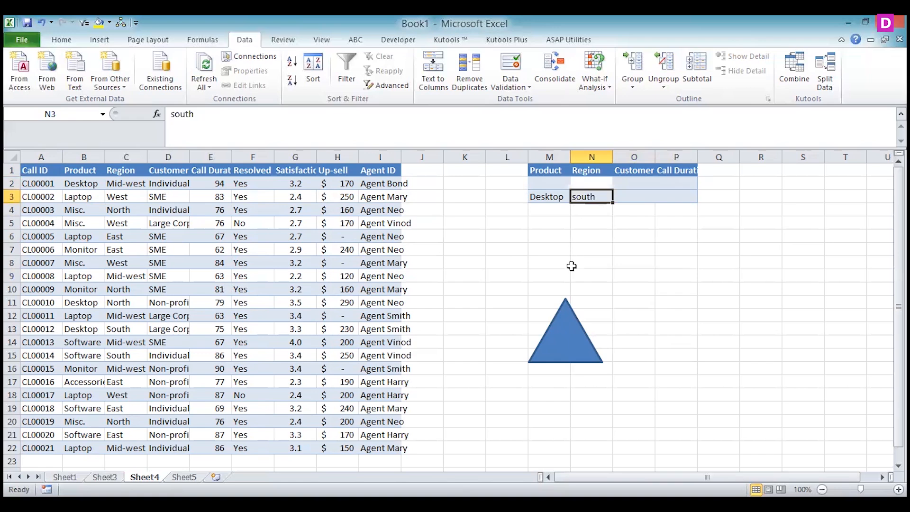
pyautogui.hotkey('ctrl', 'pagedown')
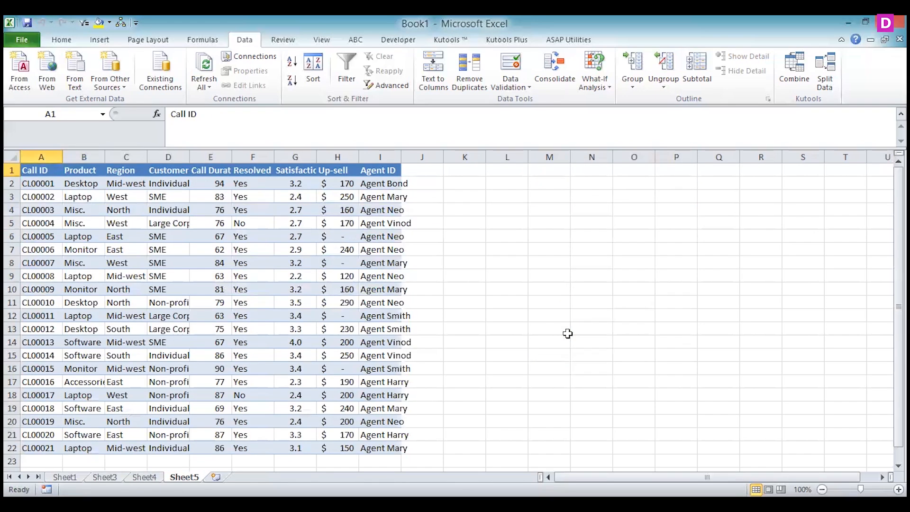
# Copy the Desktop and south criteria from M3:N3 to M2:N2 on Sheet4 and run the triangle's macro
pyautogui.click(144, 477)
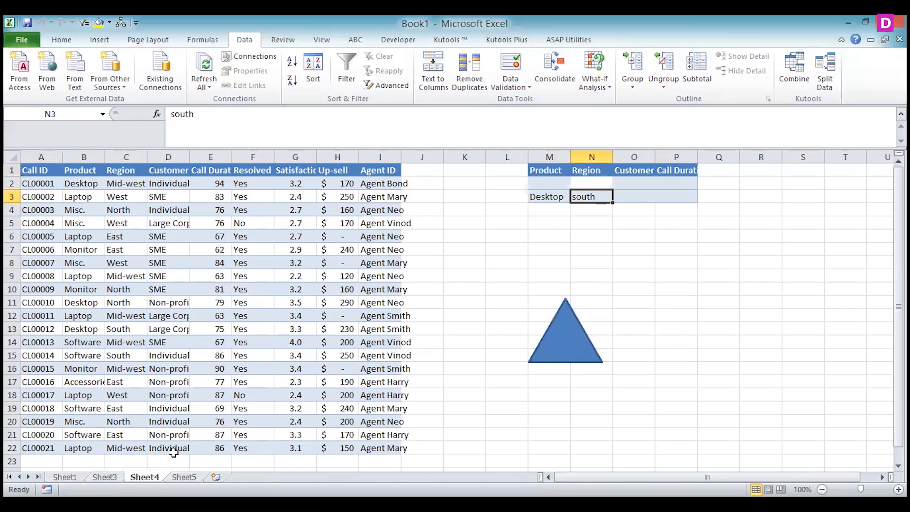
pyautogui.click(552, 194)
pyautogui.moveTo(574, 191); pyautogui.dragTo(583, 193)
pyautogui.hotkey('ctrl', 'c')
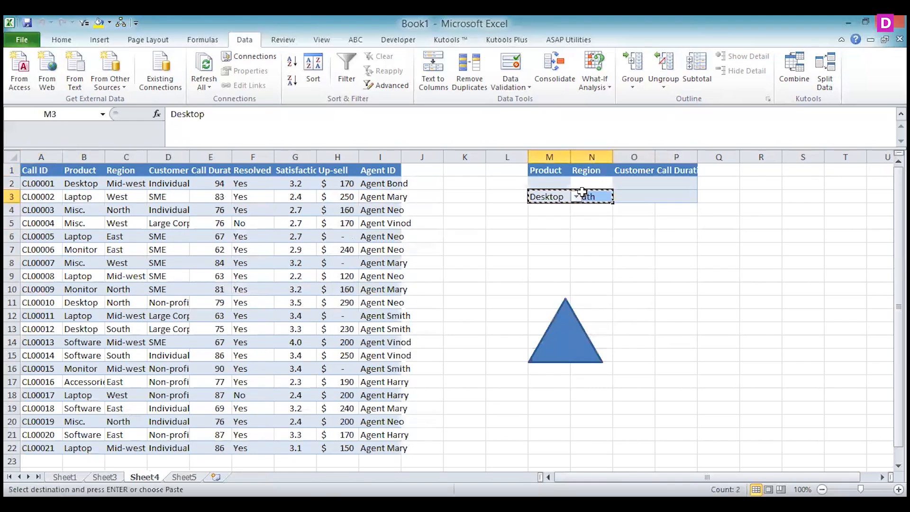
pyautogui.click(539, 182)
pyautogui.press('Return')
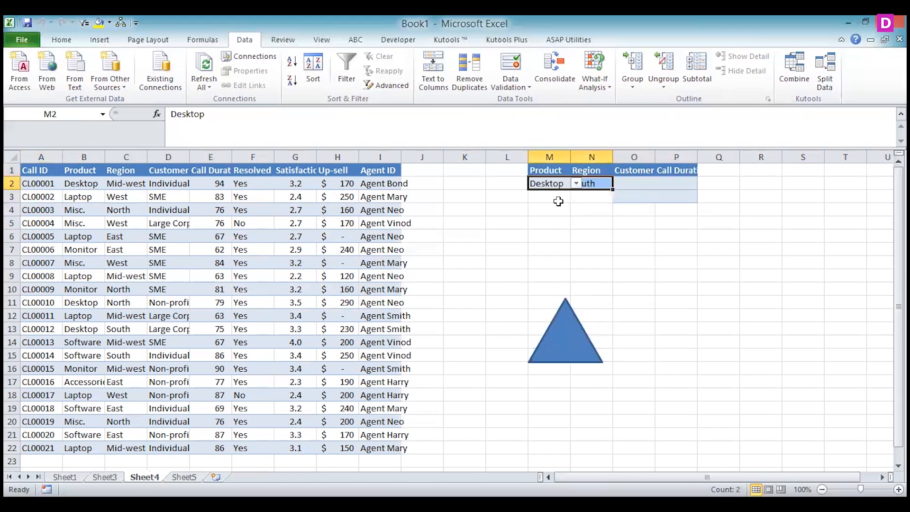
# Clear the criteria in M3:P3 and N2 on Sheet4, keeping only Desktop in M2, and run the triangle's macro
pyautogui.moveTo(559, 200); pyautogui.dragTo(681, 195)
pyautogui.press('Delete')
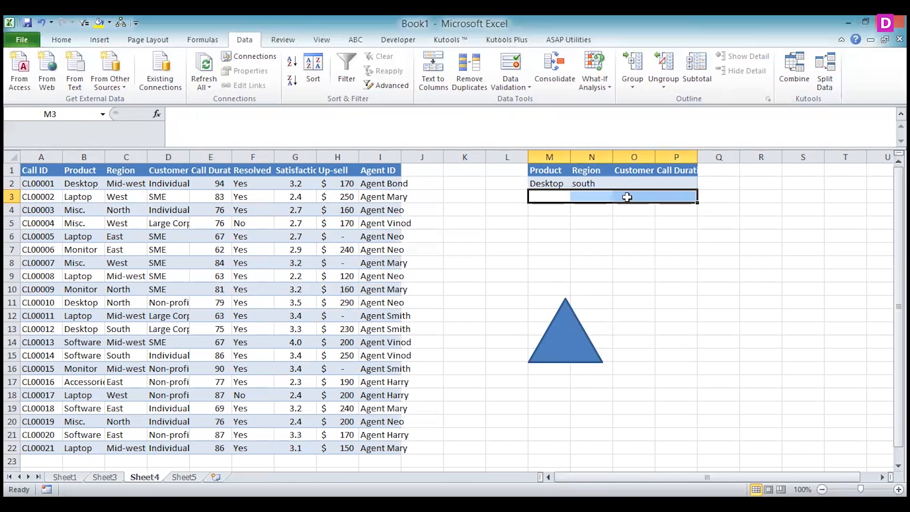
pyautogui.click(593, 184)
pyautogui.press('Delete')
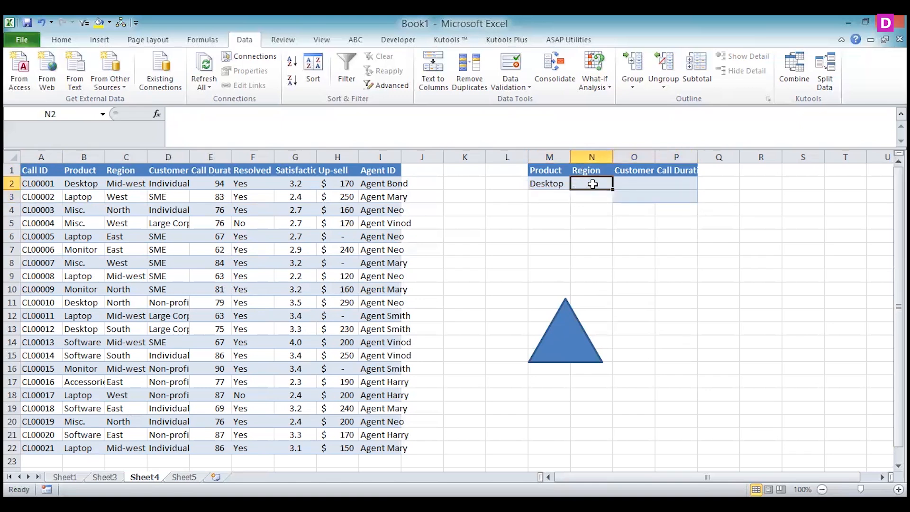
pyautogui.hotkey('ctrl', 'pagedown')
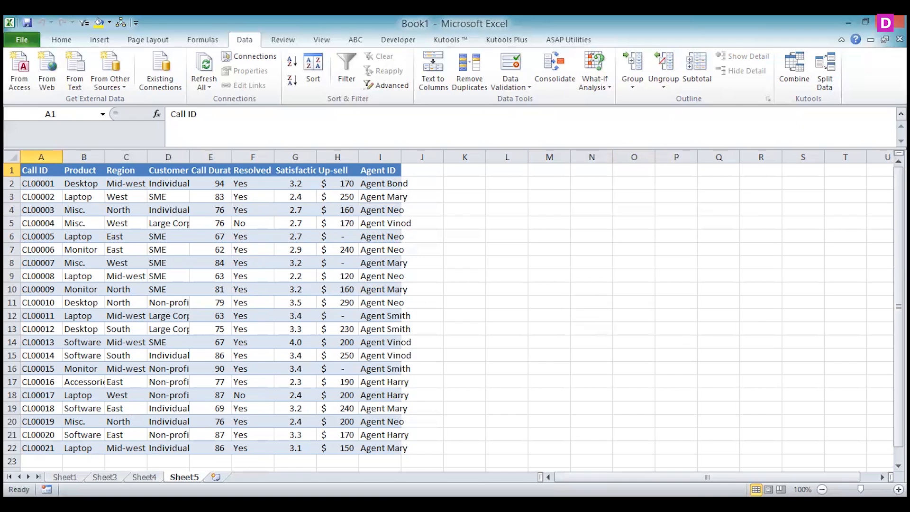
# Enter north as the Region criterion in Sheet4 N3, below the Desktop row, and run the triangle's macro
pyautogui.click(145, 477)
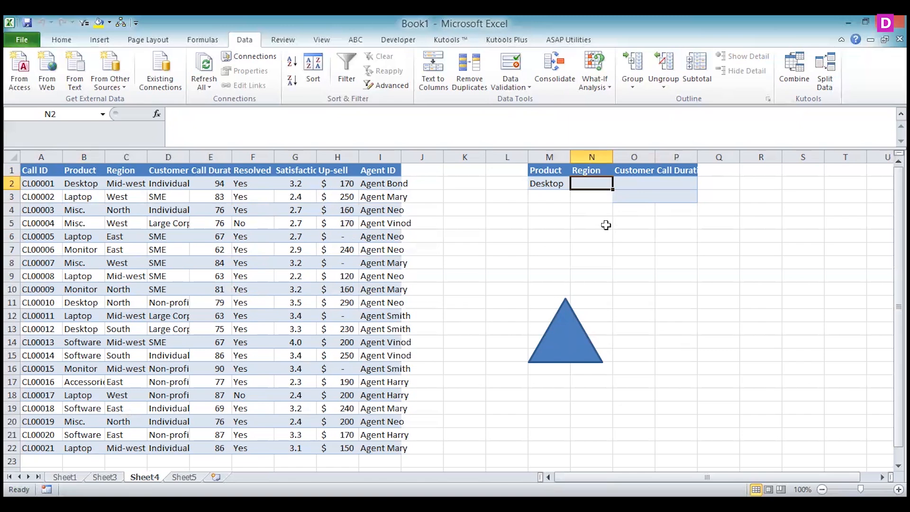
pyautogui.press('Return')
pyautogui.write('north')
pyautogui.click(585, 253)
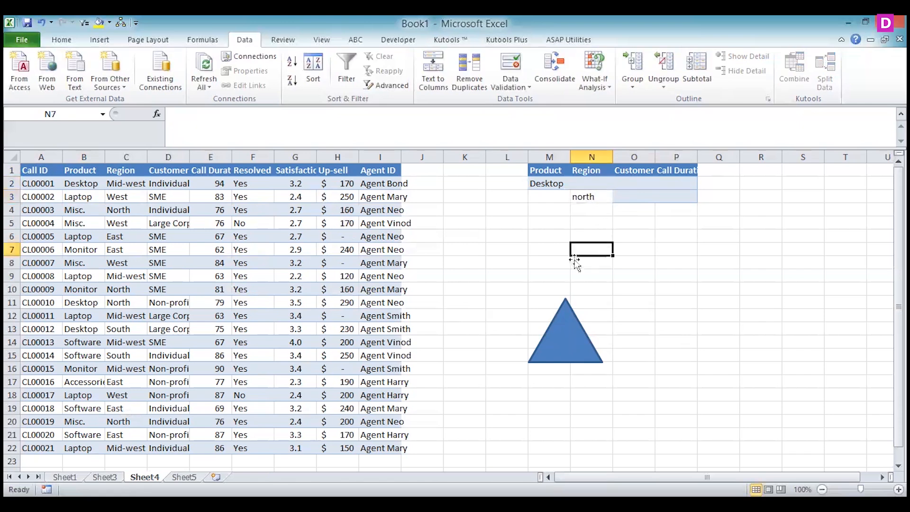
pyautogui.hotkey('ctrl', 'pagedown')
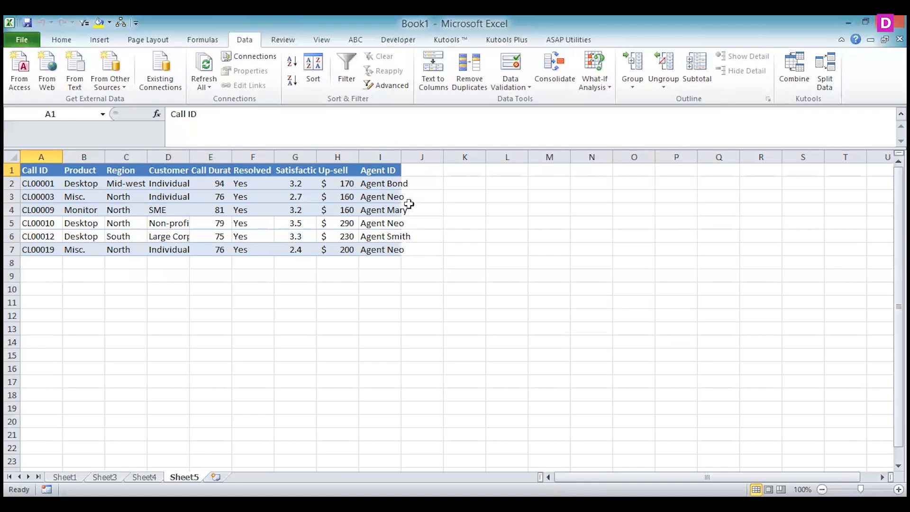
# Switch the column filters on Sheet5 on and off, and view the Advanced Filter options without applying them
pyautogui.click(350, 73)
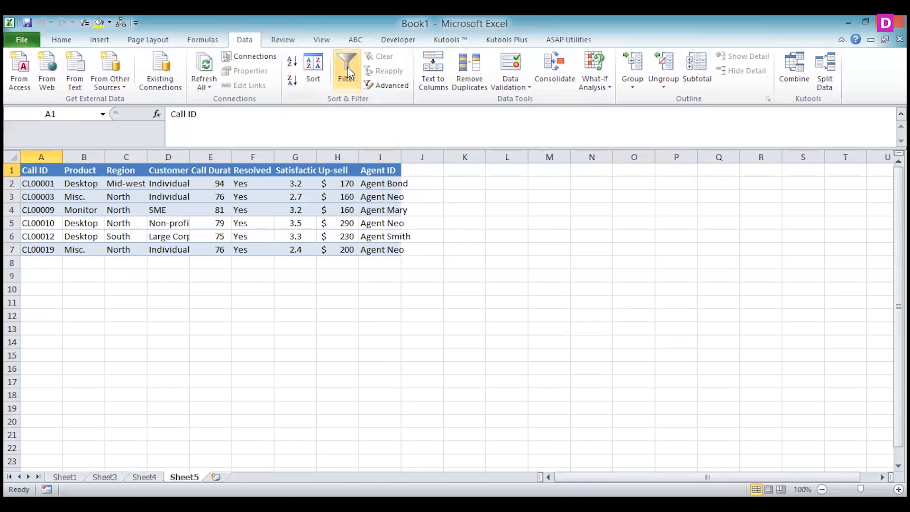
pyautogui.click(349, 68)
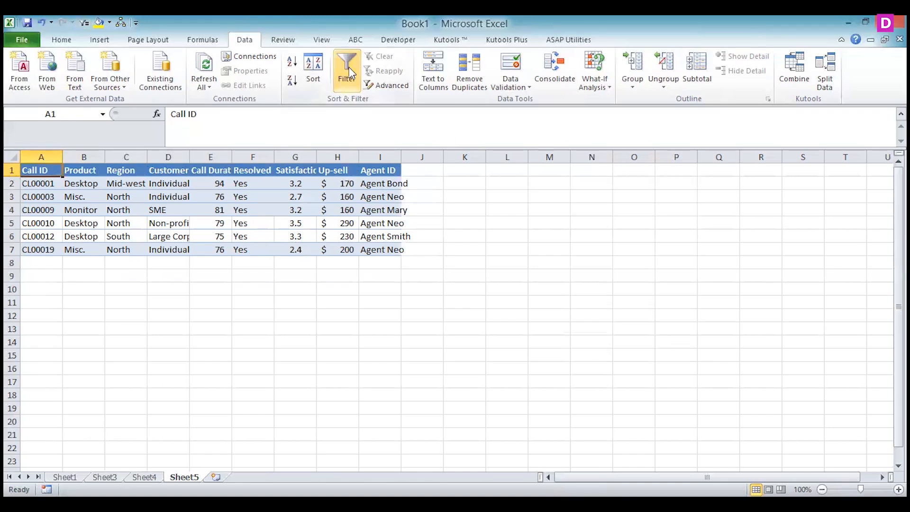
pyautogui.click(391, 85)
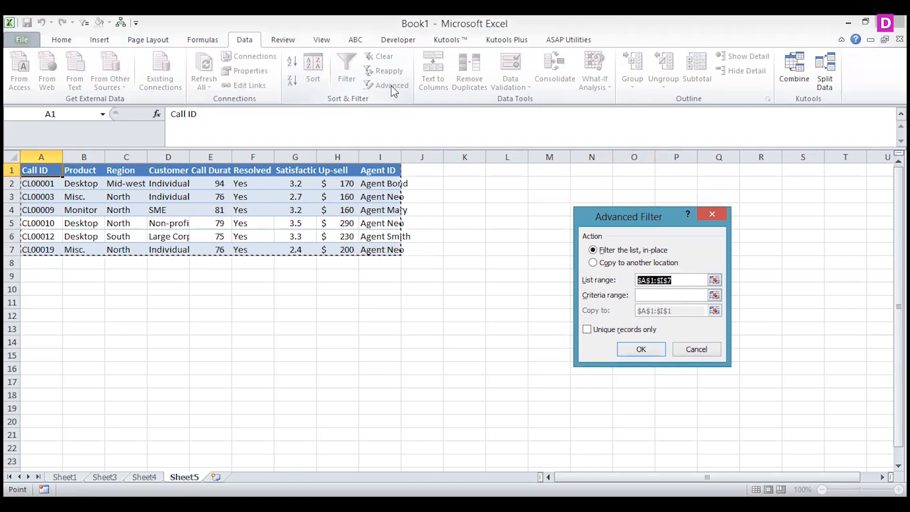
pyautogui.press('Escape')
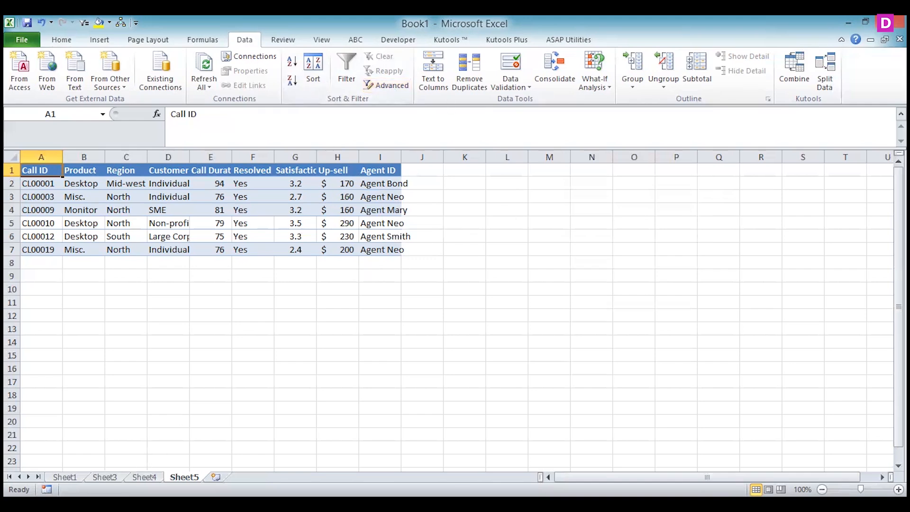
# Label the triangle on Sheet4 "submit" and widen the shape so the word fits on one line
pyautogui.click(144, 477)
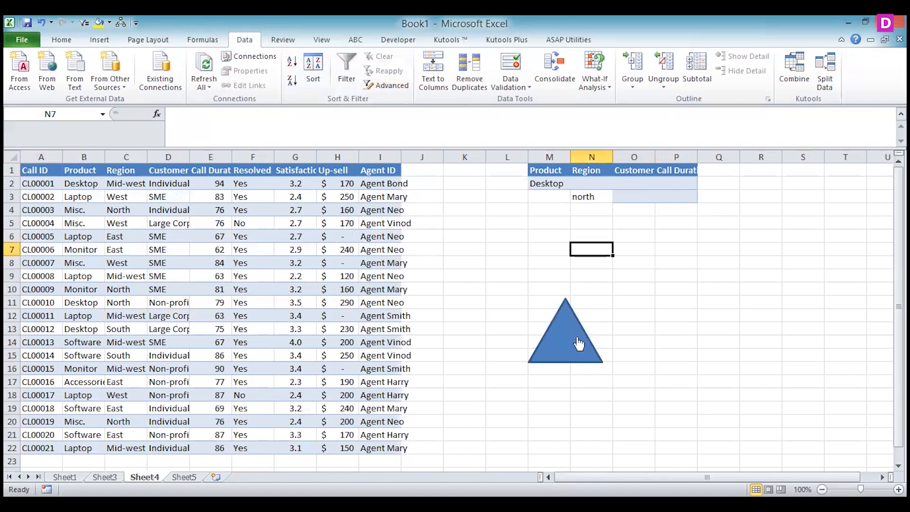
pyautogui.click(558, 344)
pyautogui.rightClick(556, 338)
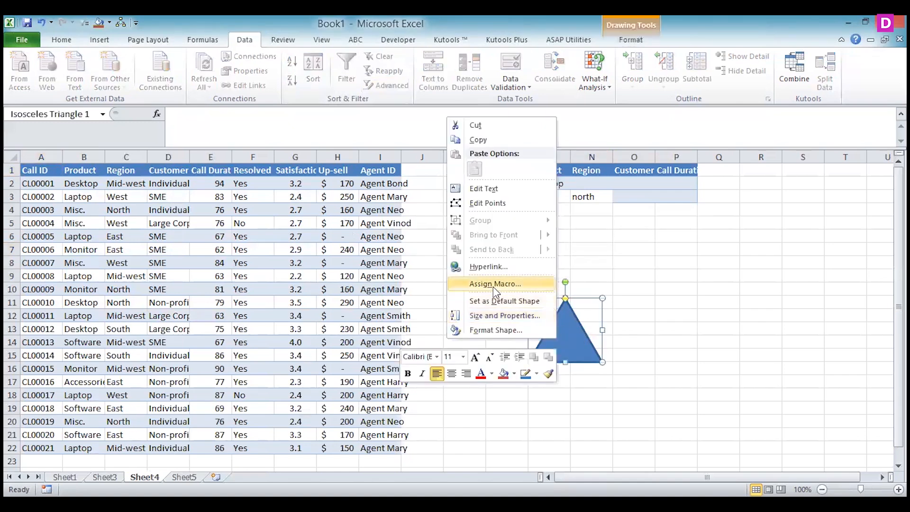
pyautogui.click(499, 191)
pyautogui.write('submit')
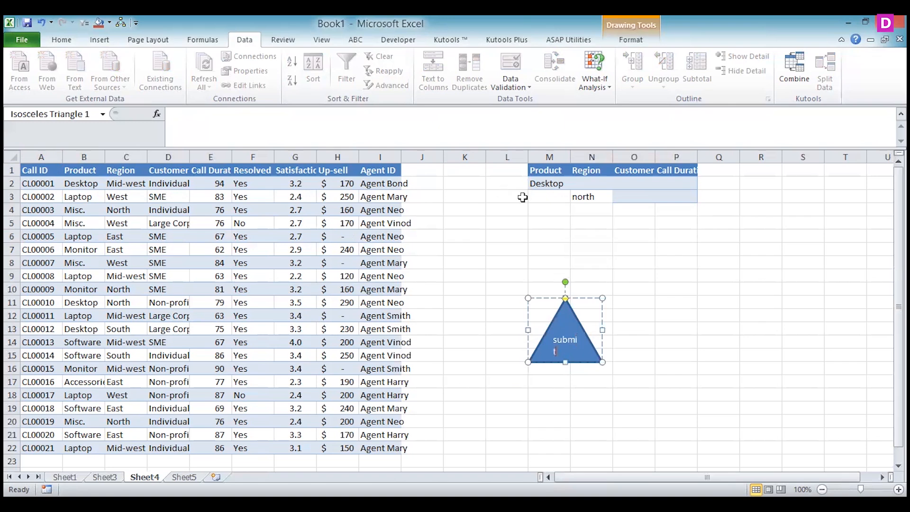
pyautogui.moveTo(604, 329); pyautogui.dragTo(618, 329)
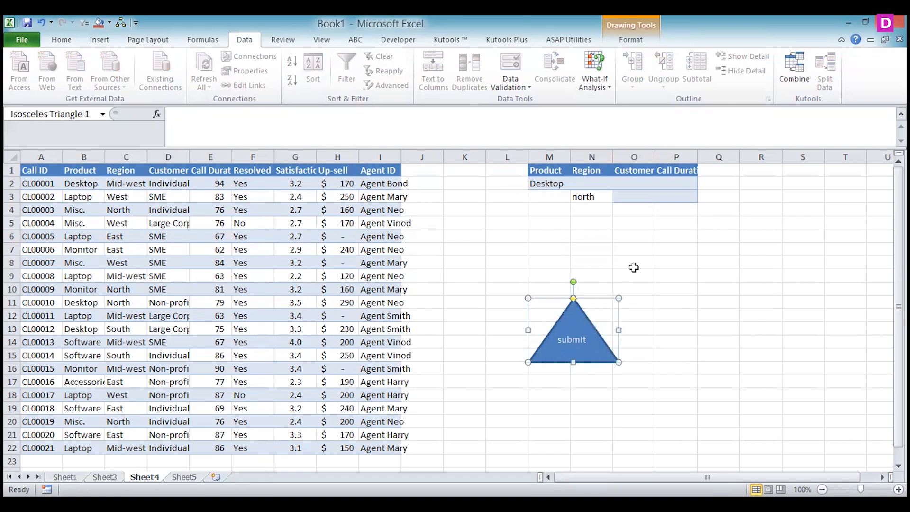
pyautogui.click(648, 288)
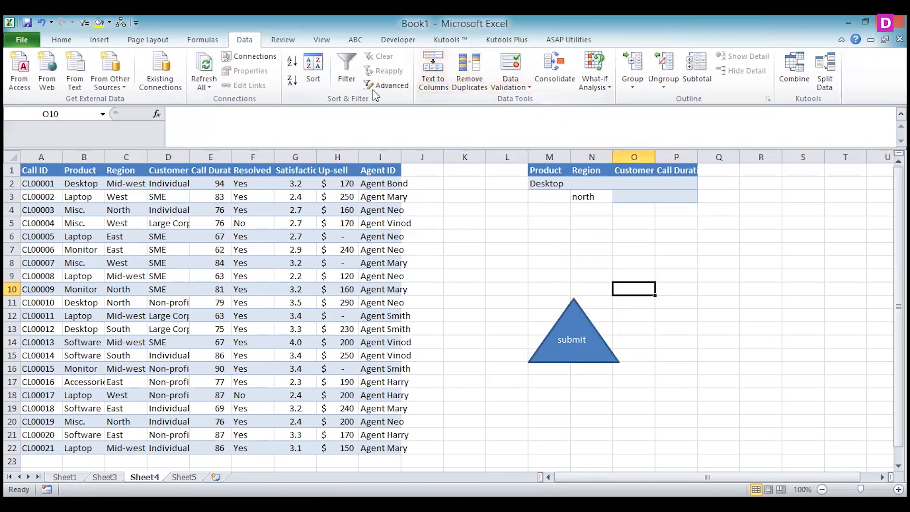
pyautogui.click(320, 43)
pyautogui.click(243, 42)
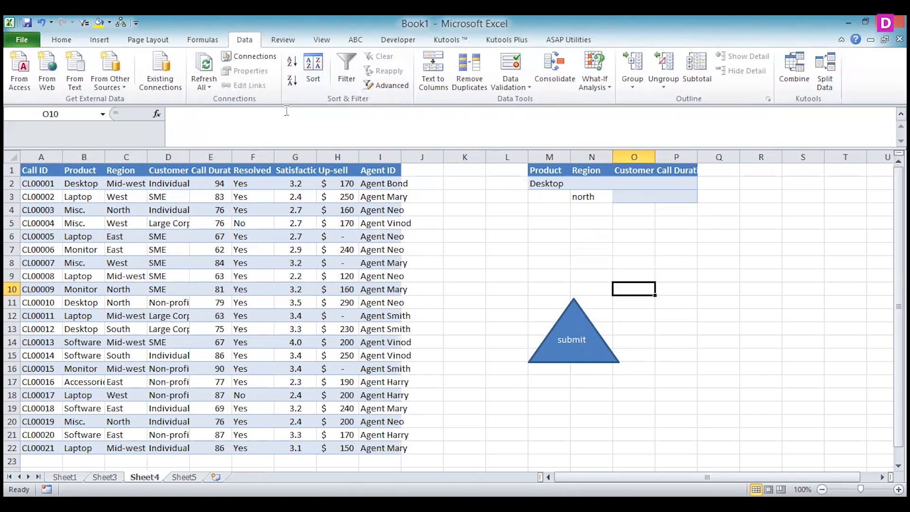
pyautogui.click(346, 71)
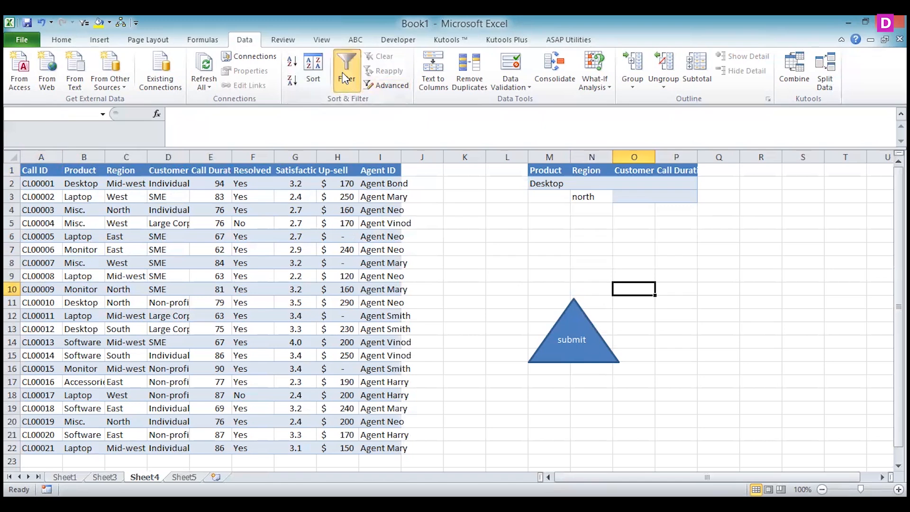
pyautogui.click(456, 296)
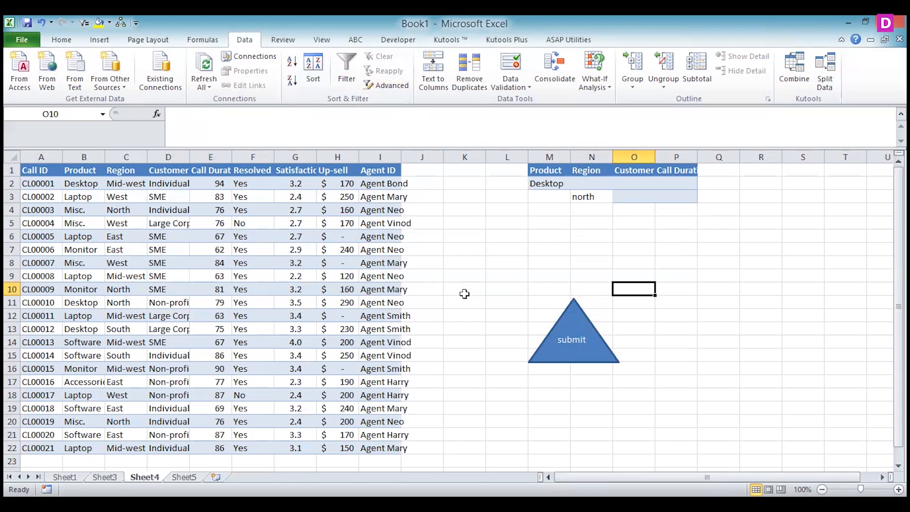
# Draw a rounded rectangle about 0.55" high and 1.04" wide beside the triangle and apply the orange shape style
pyautogui.click(99, 40)
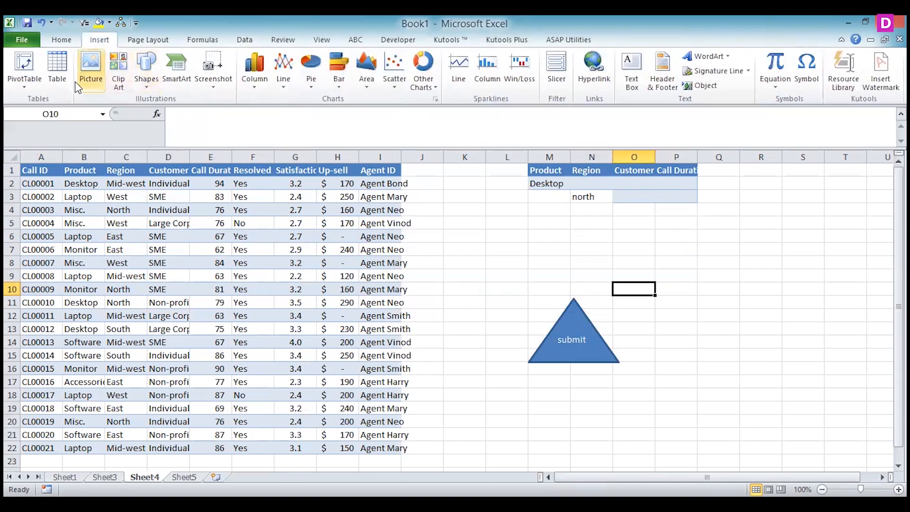
pyautogui.click(143, 83)
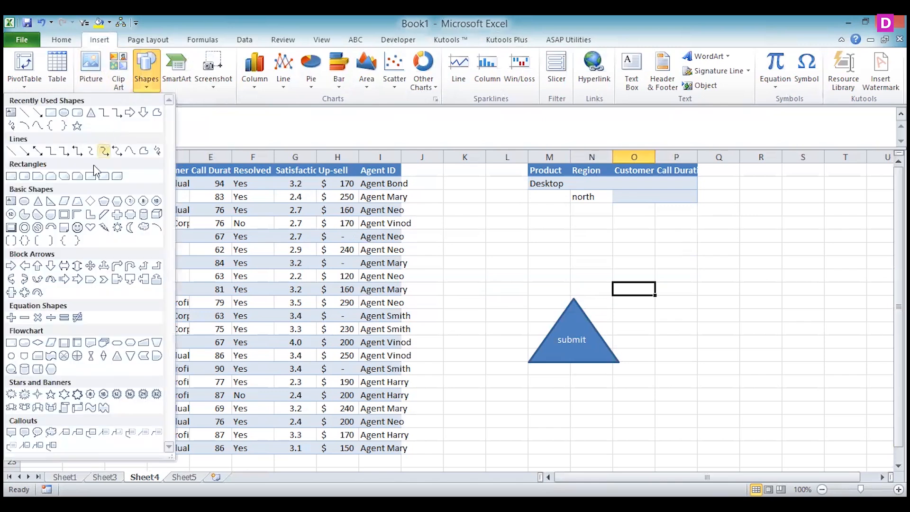
pyautogui.click(78, 117)
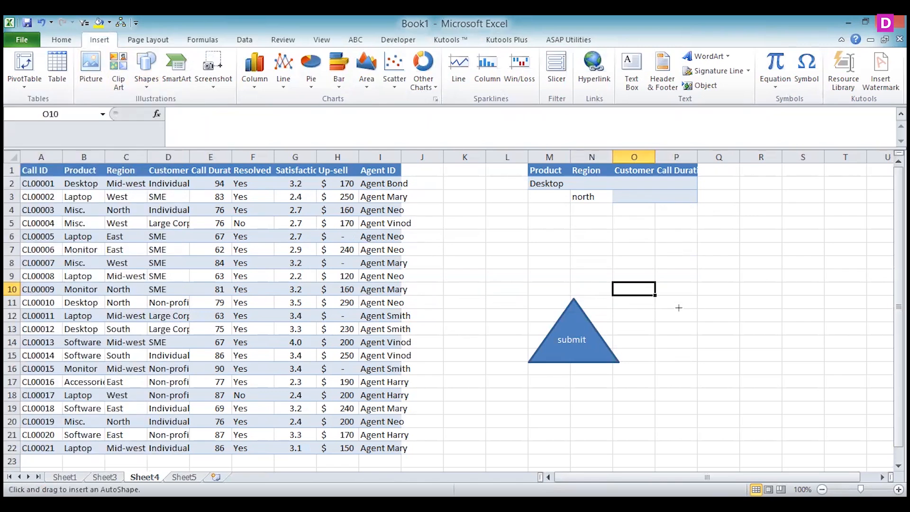
pyautogui.moveTo(675, 310); pyautogui.dragTo(742, 346)
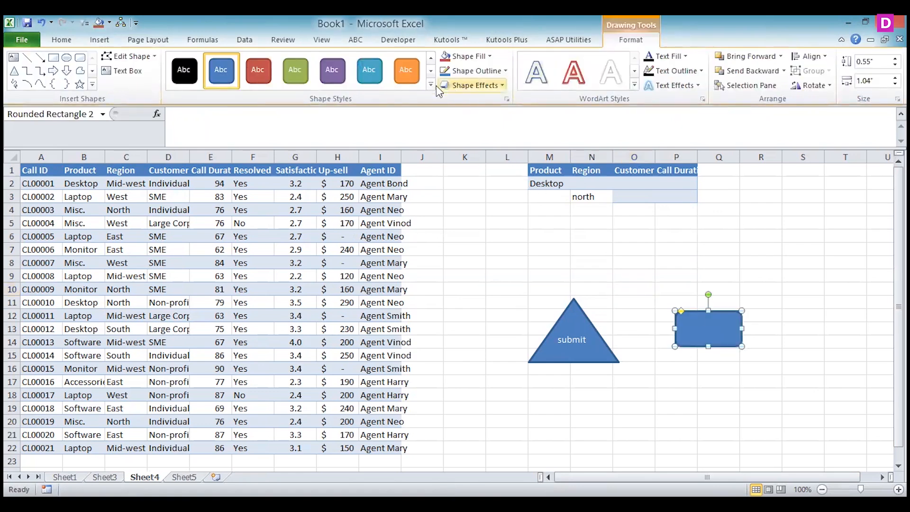
pyautogui.click(416, 79)
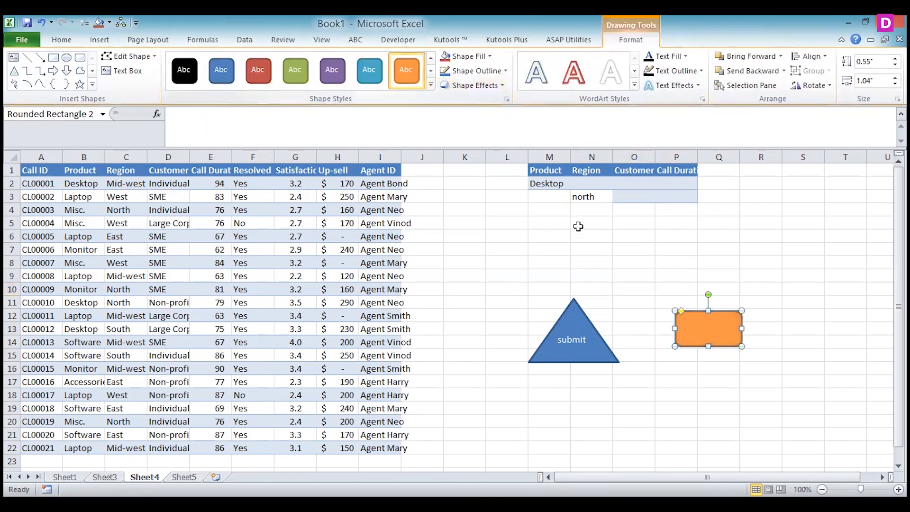
# Assign Macro6 to the orange rounded rectangle
pyautogui.rightClick(705, 330)
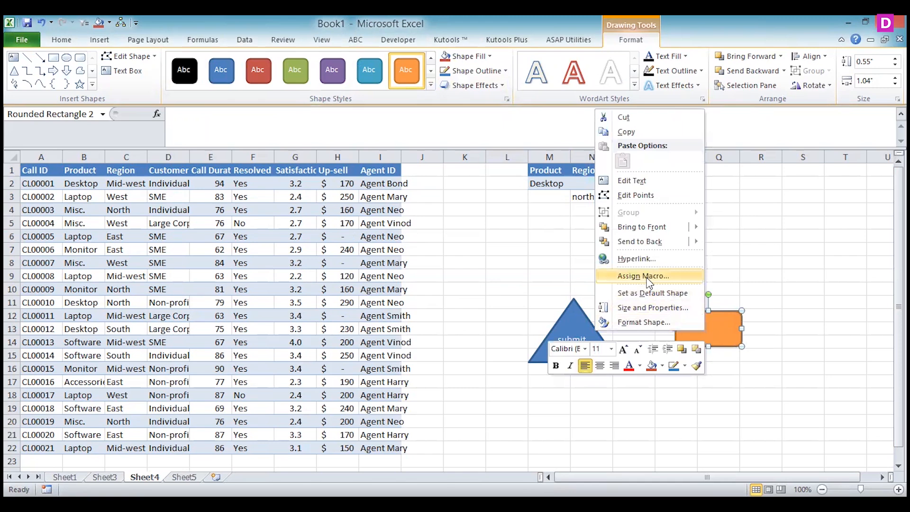
pyautogui.click(650, 279)
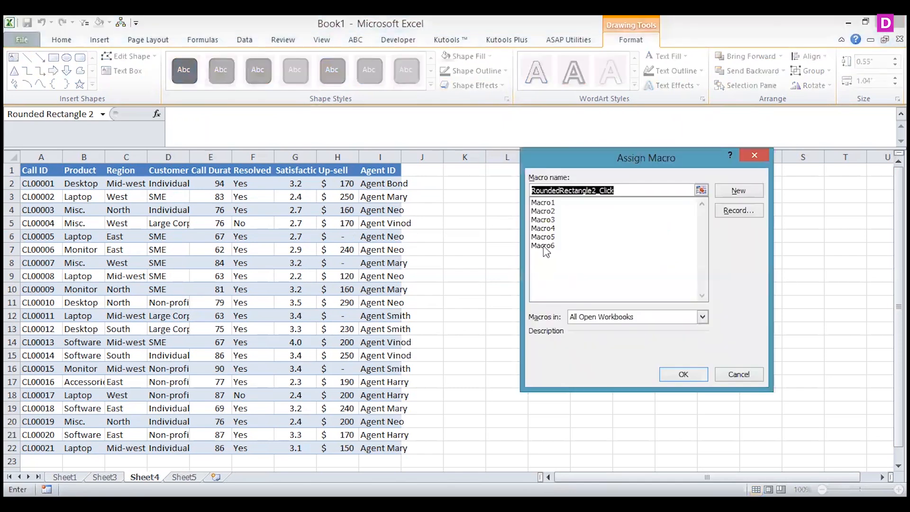
pyautogui.click(545, 245)
pyautogui.click(684, 375)
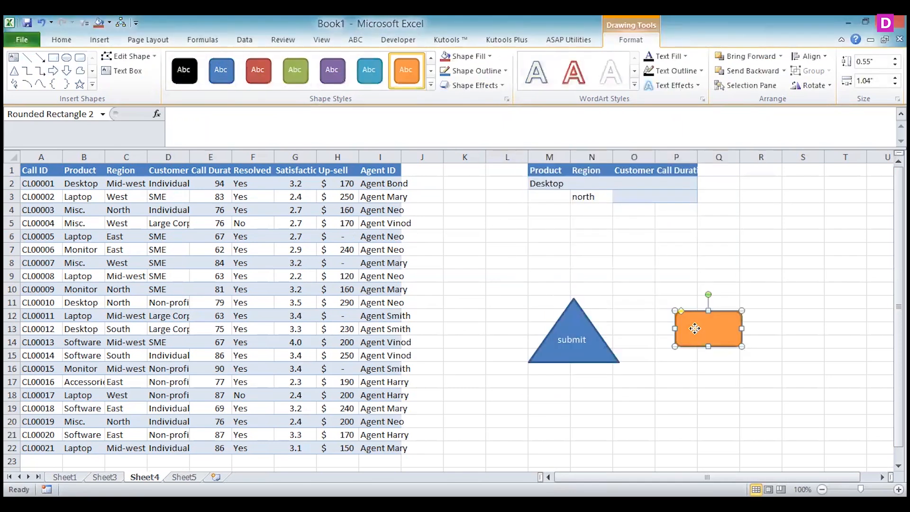
# Label the orange rounded rectangle "SUBMIT" and shrink the shape slightly
pyautogui.rightClick(696, 328)
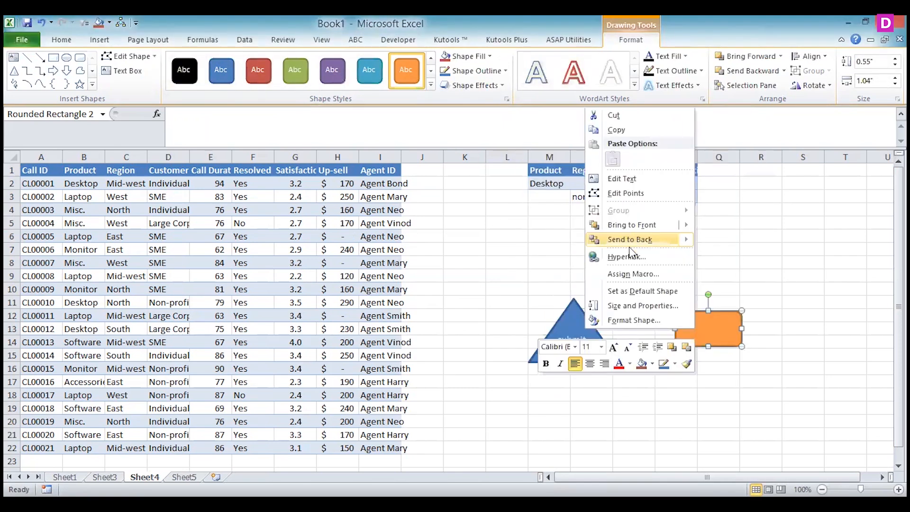
pyautogui.click(633, 179)
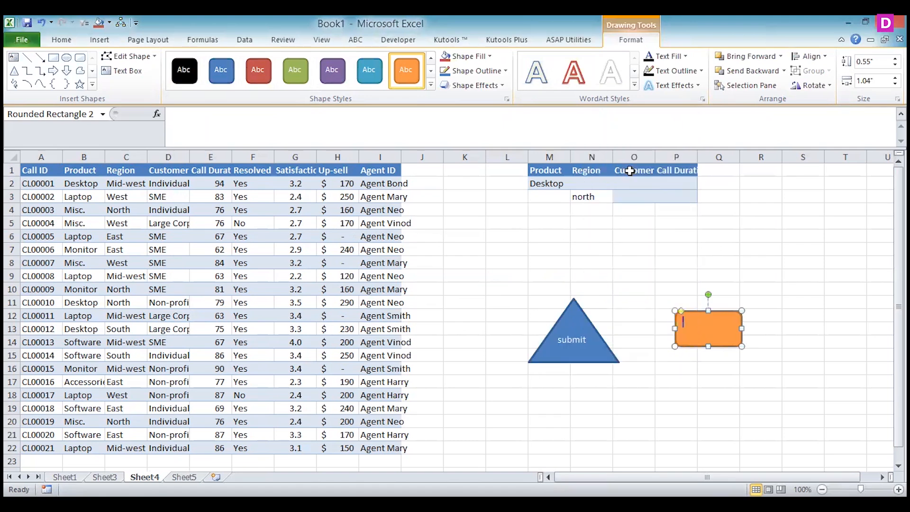
pyautogui.write('SUBMIT')
pyautogui.moveTo(741, 345); pyautogui.dragTo(731, 339)
# Deselect the SUBMIT rectangle, run its macro to view the output on Sheet5, and return to Sheet4
pyautogui.click(699, 356)
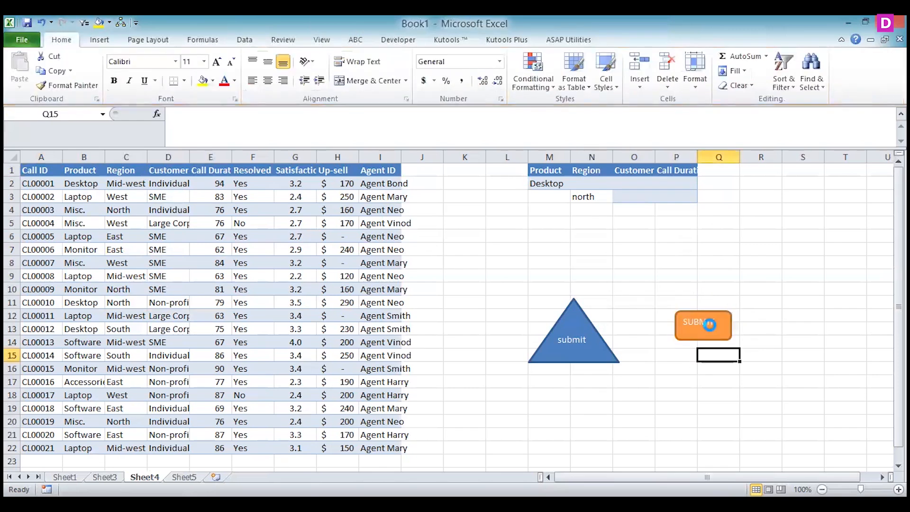
pyautogui.hotkey('ctrl', 'pagedown')
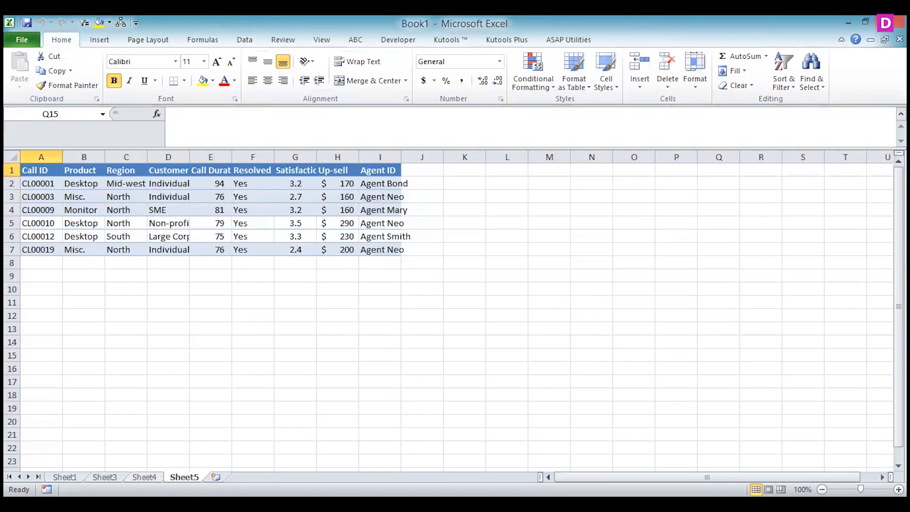
pyautogui.click(144, 477)
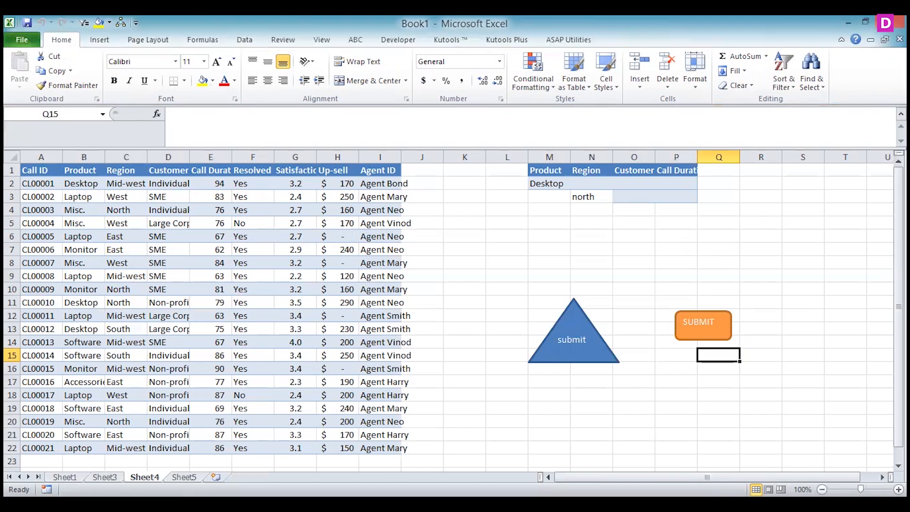
# Try a pattern fill and a grey speckled stone texture fill on the SUBMIT rectangle
pyautogui.click(703, 322)
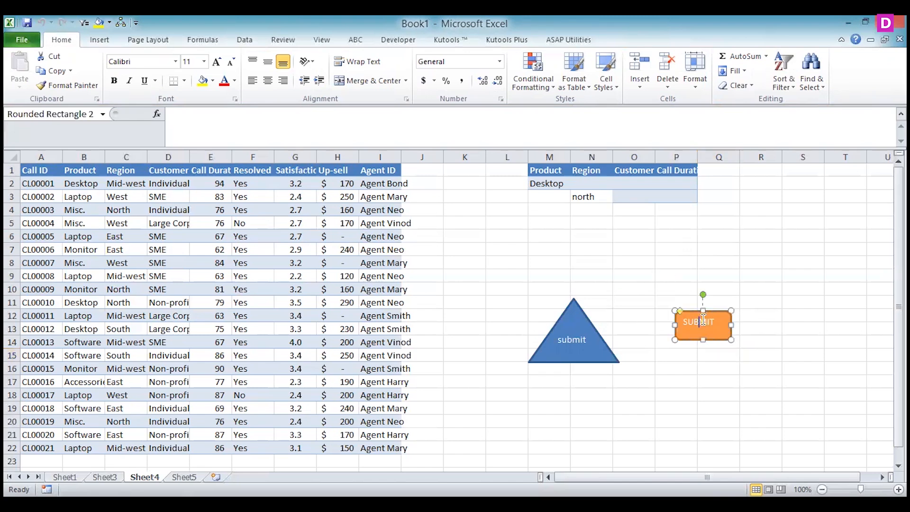
pyautogui.rightClick(704, 322)
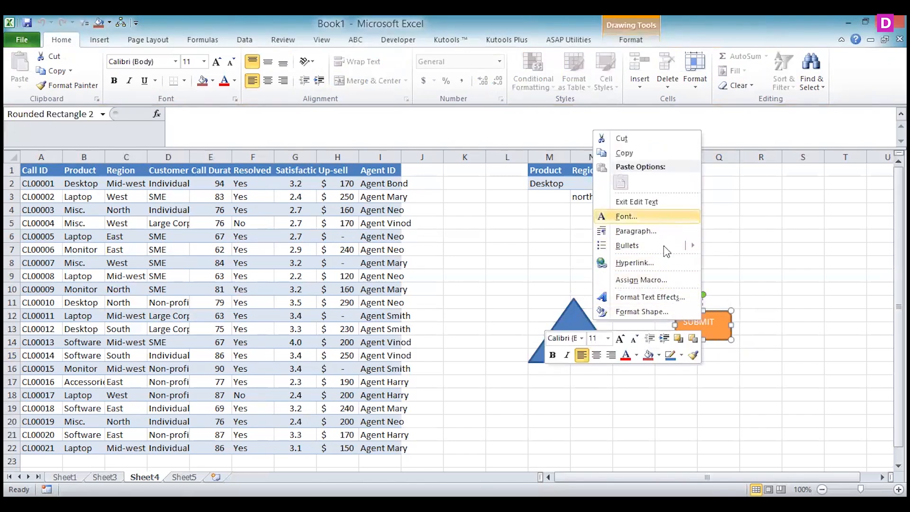
pyautogui.click(657, 312)
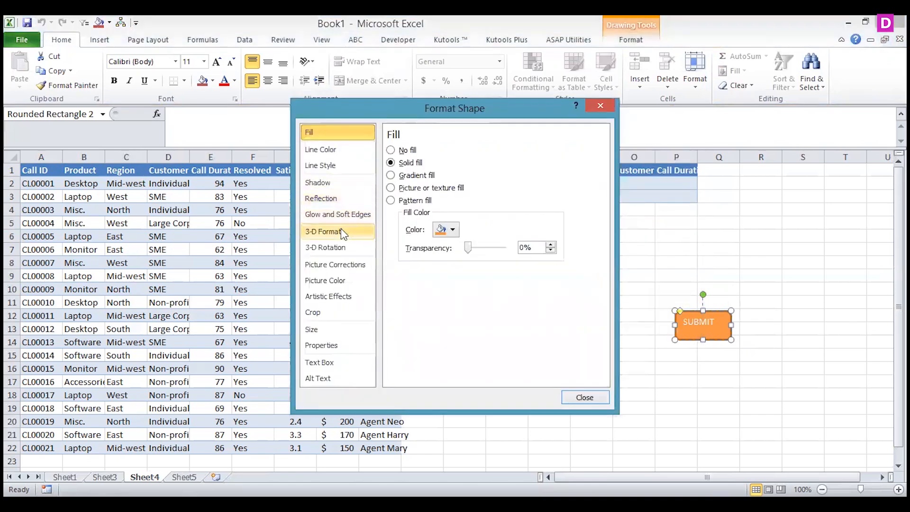
pyautogui.click(391, 200)
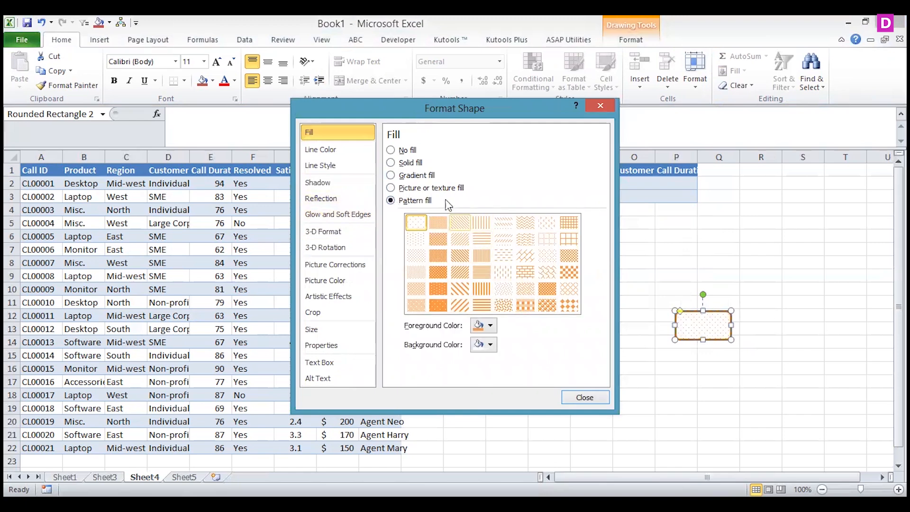
pyautogui.click(439, 189)
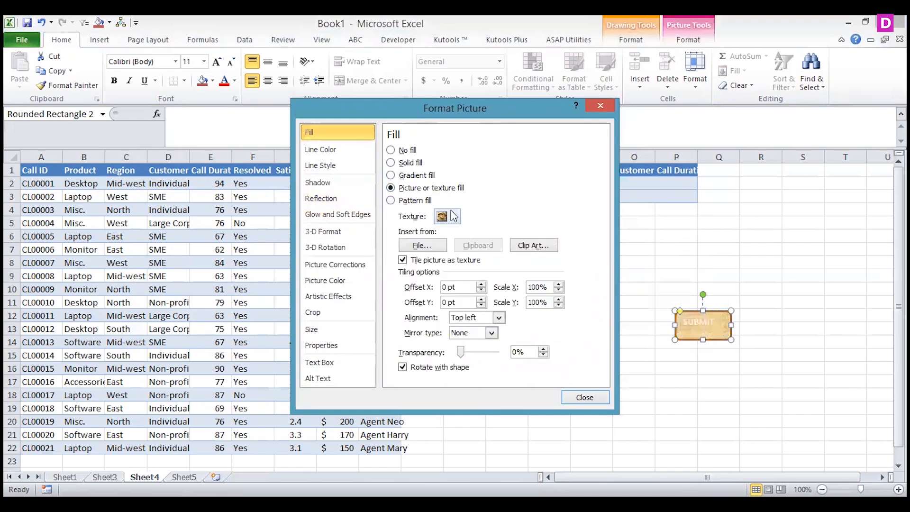
pyautogui.click(454, 217)
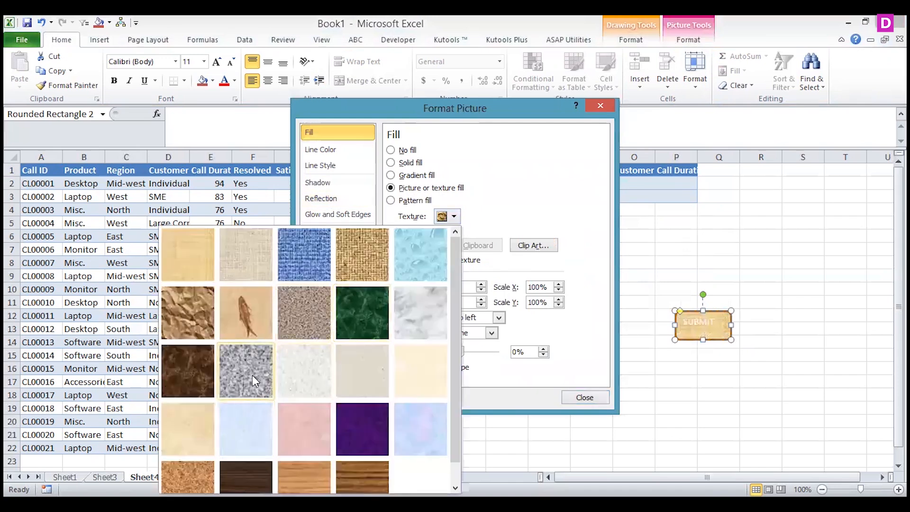
pyautogui.click(304, 315)
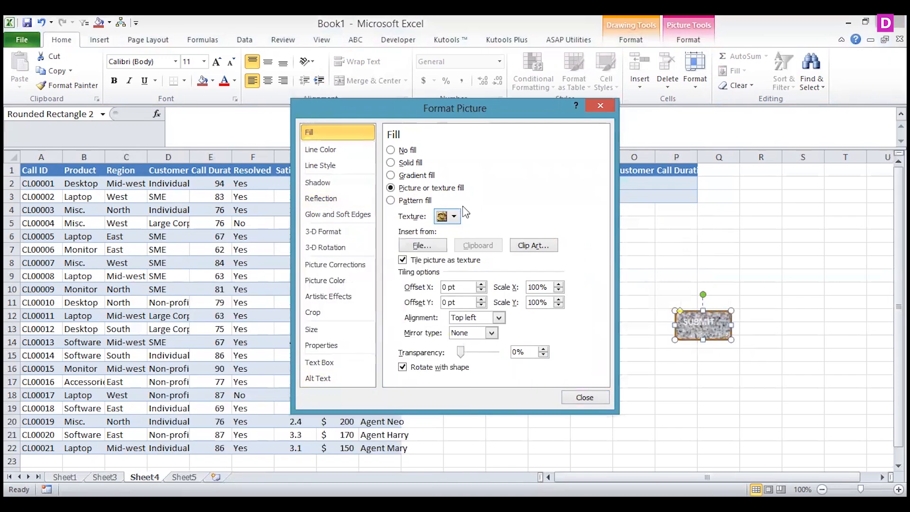
# Fill the SUBMIT rectangle with the dark brown wood texture and close the shape formatting
pyautogui.click(455, 217)
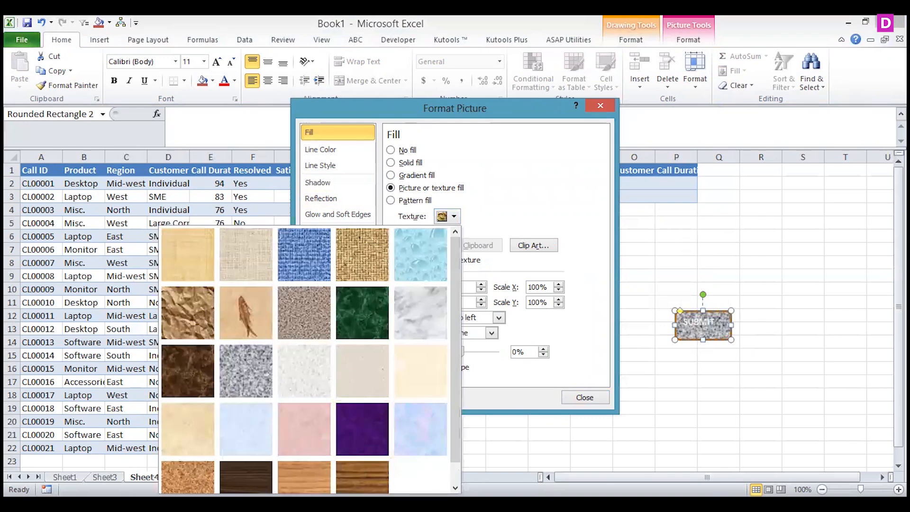
pyautogui.click(455, 488)
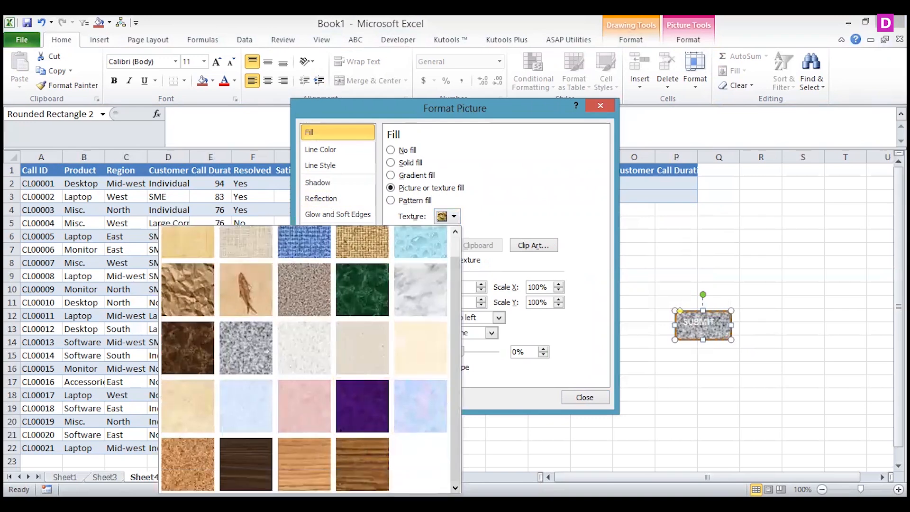
pyautogui.click(244, 462)
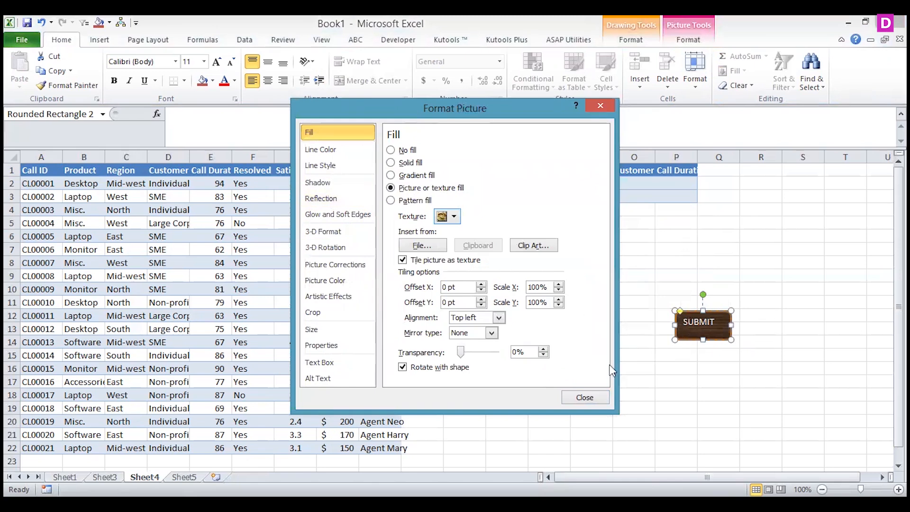
pyautogui.click(592, 397)
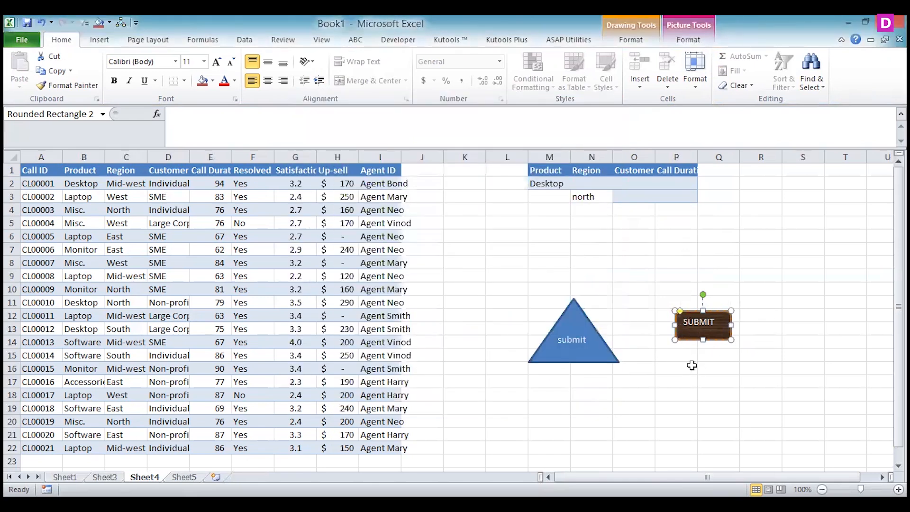
# Colour the SUBMIT label's text red and fill its rectangle with standard green
pyautogui.doubleClick(710, 323)
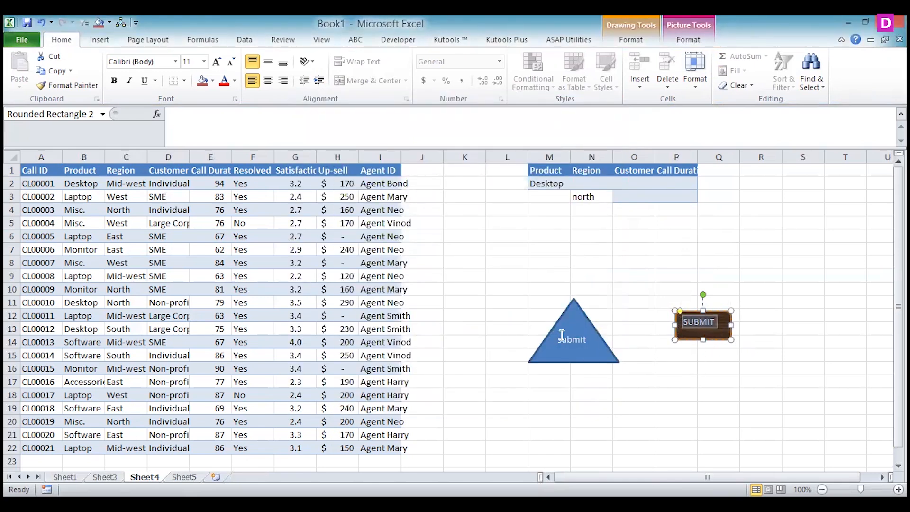
pyautogui.click(224, 81)
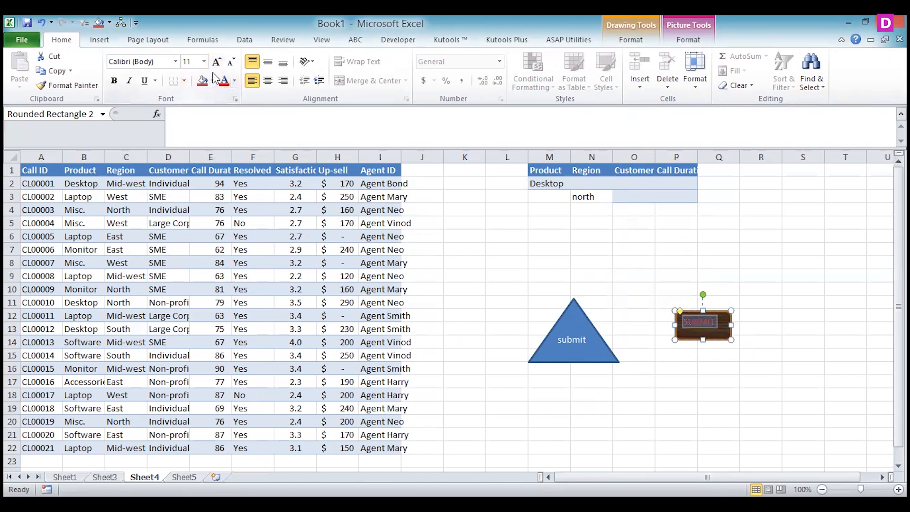
pyautogui.click(214, 81)
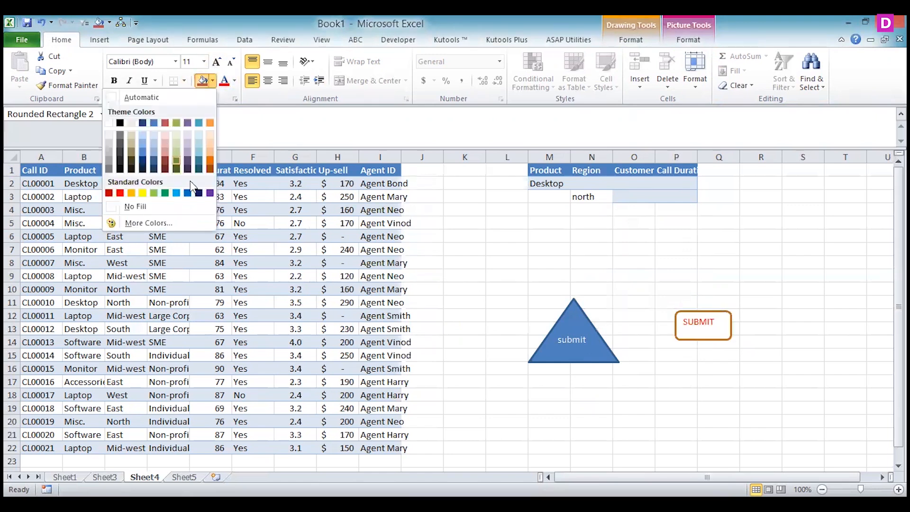
pyautogui.click(165, 193)
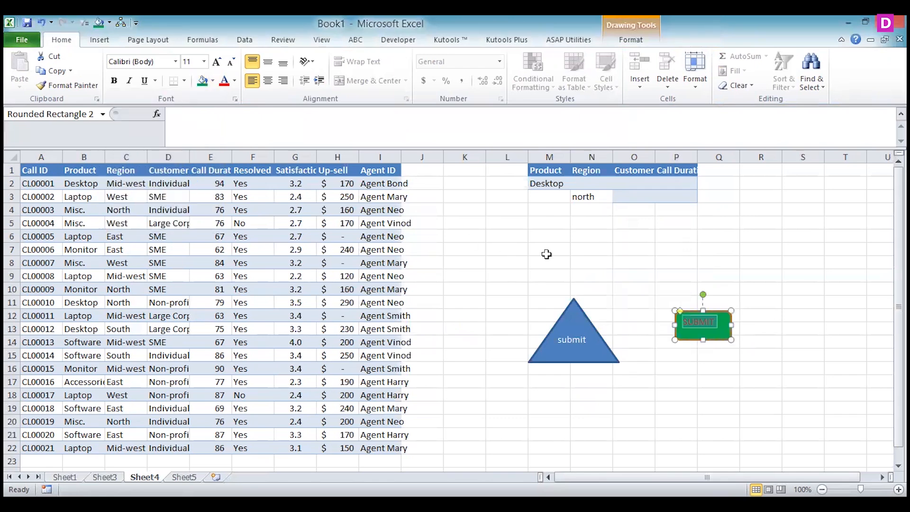
# Widen the green SUBMIT rectangle slightly and shift its label text towards the shape's centre
pyautogui.moveTo(668, 327); pyautogui.dragTo(669, 326)
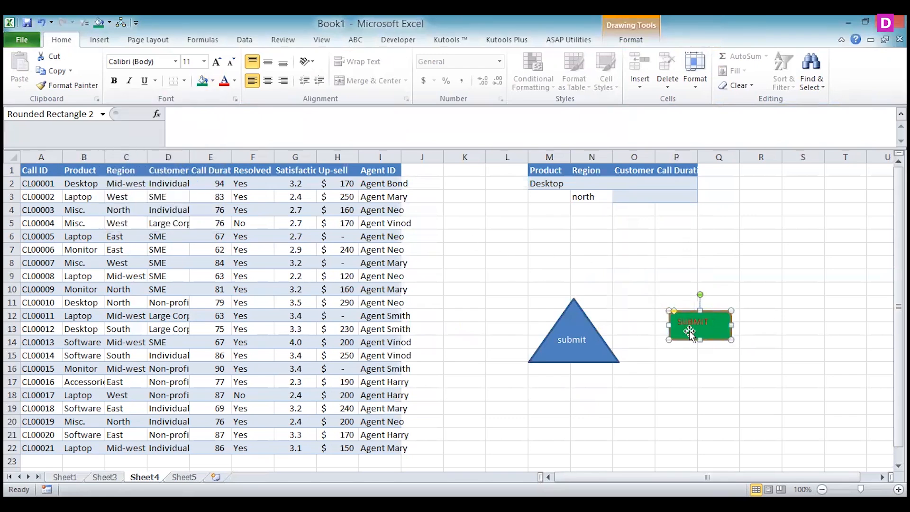
pyautogui.click(680, 324)
pyautogui.press('BackSpace')
pyautogui.press('BackSpace')
pyautogui.press('BackSpace')
pyautogui.press('Return')
pyautogui.press('BackSpace')
# Run the green SUBMIT rectangle's macro to check the output on Sheet5, and return to Sheet4
pyautogui.click(703, 393)
pyautogui.click(699, 327)
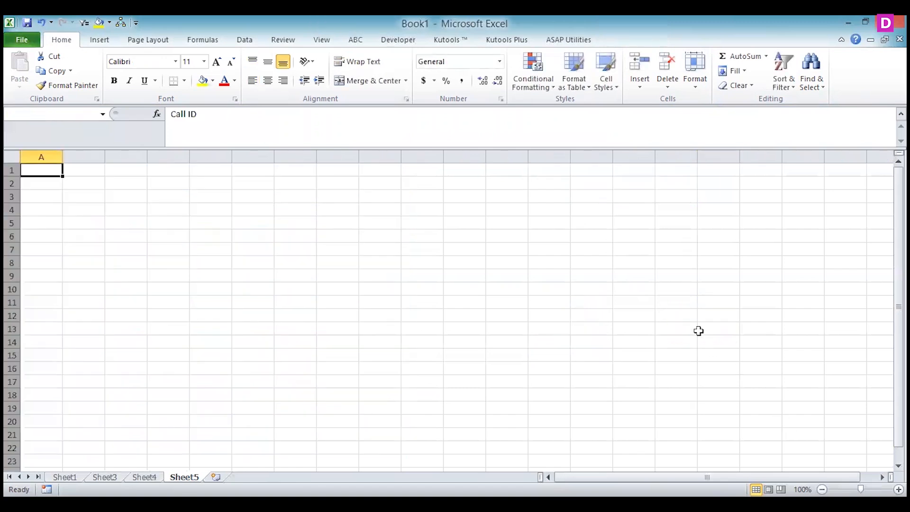
pyautogui.click(143, 476)
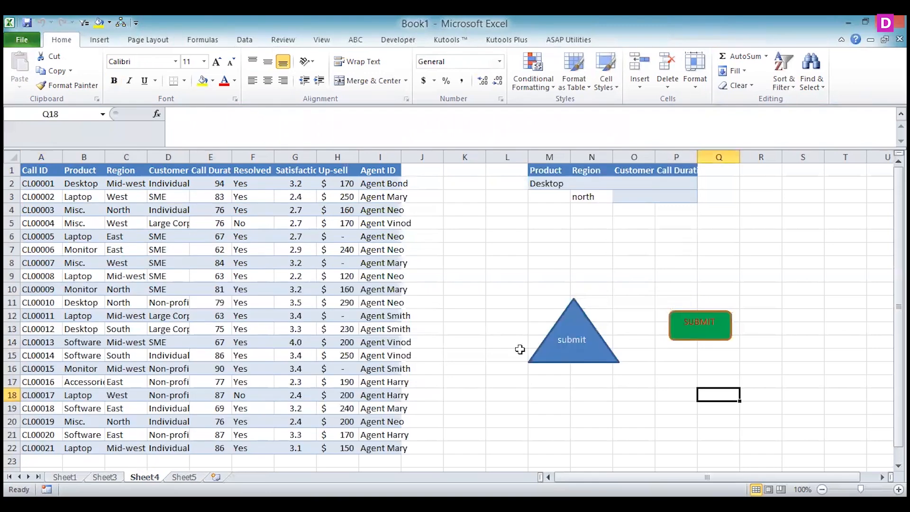
# Delete the triangle labelled submit and move the green SUBMIT rectangle into its place around N12:N13
pyautogui.rightClick(577, 356)
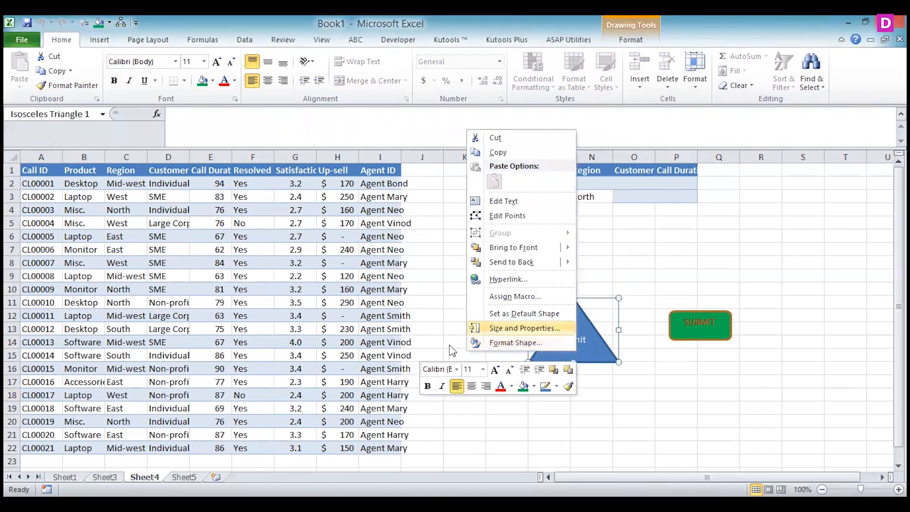
pyautogui.press('Escape')
pyautogui.press('Delete')
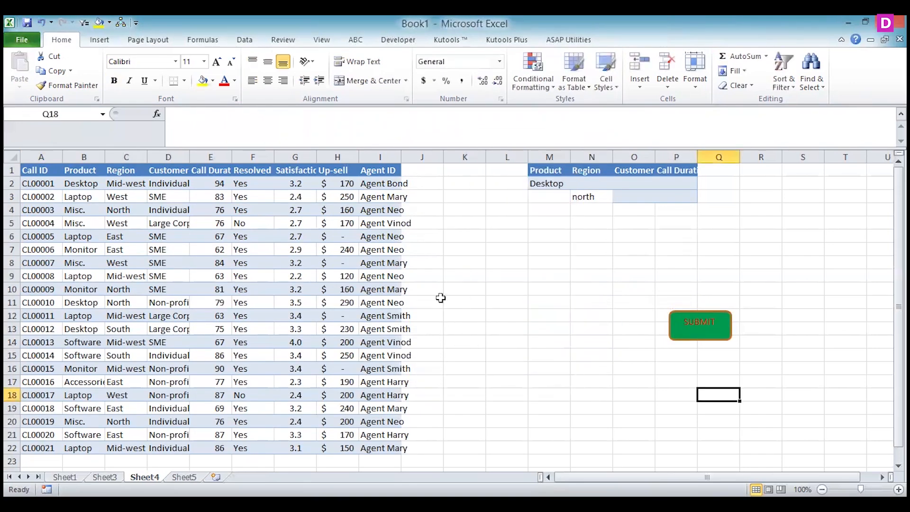
pyautogui.rightClick(680, 336)
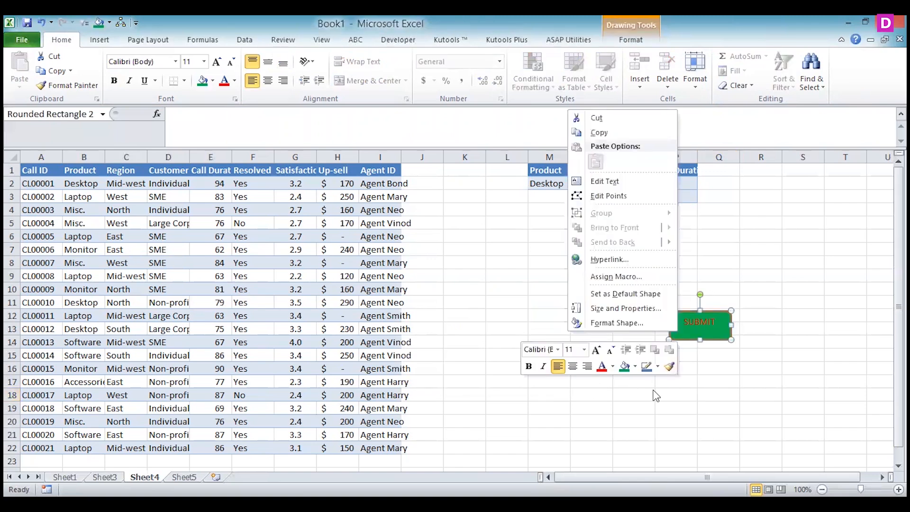
pyautogui.press('Escape')
pyautogui.moveTo(685, 331); pyautogui.dragTo(579, 331)
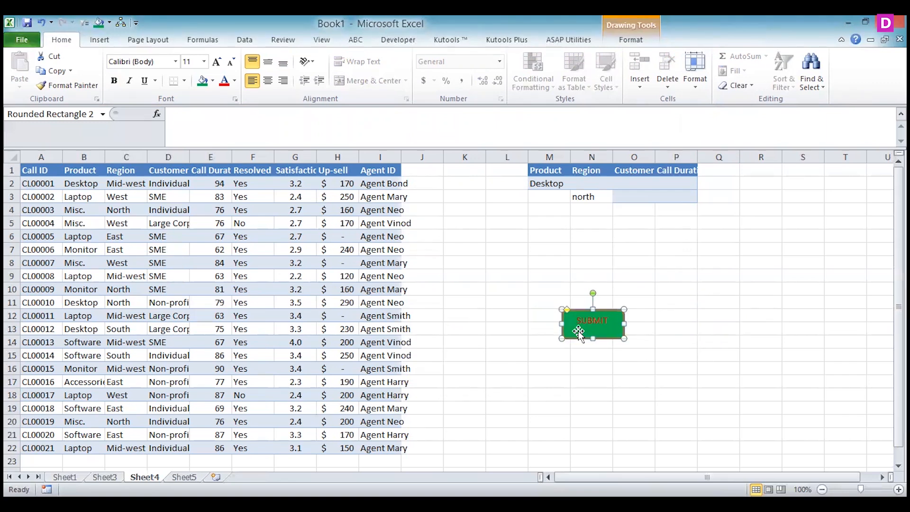
# Fill the SUBMIT rectangle with the Fish fossil texture and close the shape formatting
pyautogui.rightClick(578, 332)
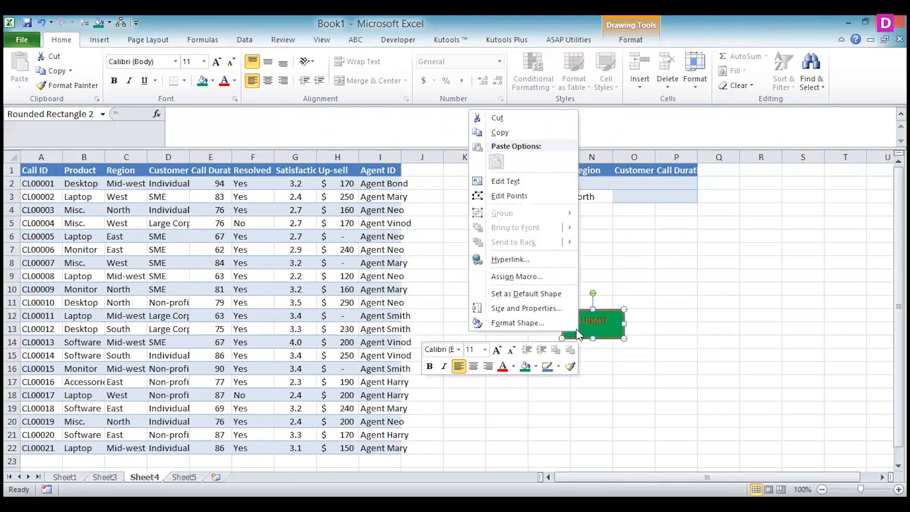
pyautogui.click(516, 323)
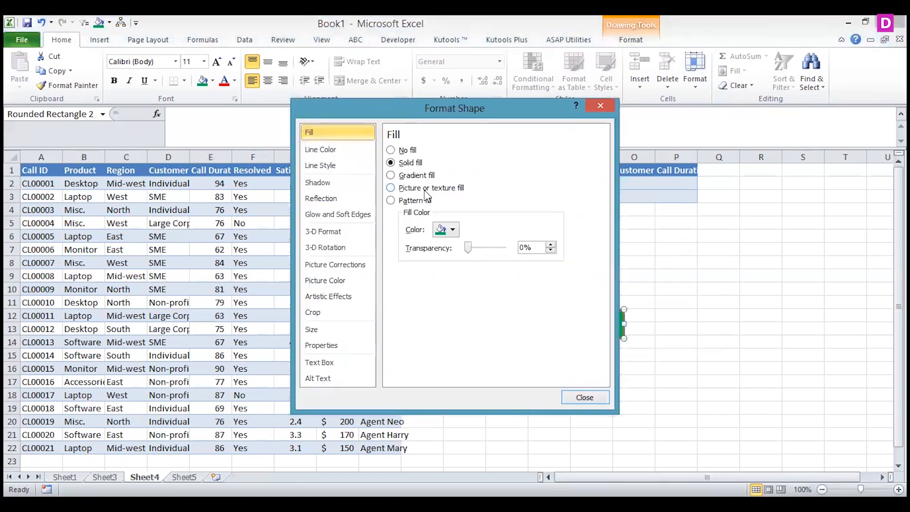
pyautogui.click(427, 190)
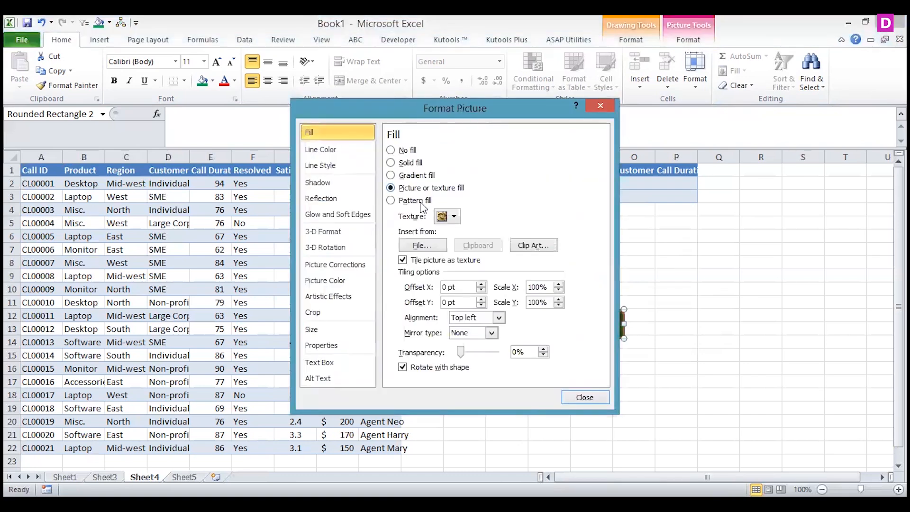
pyautogui.click(455, 217)
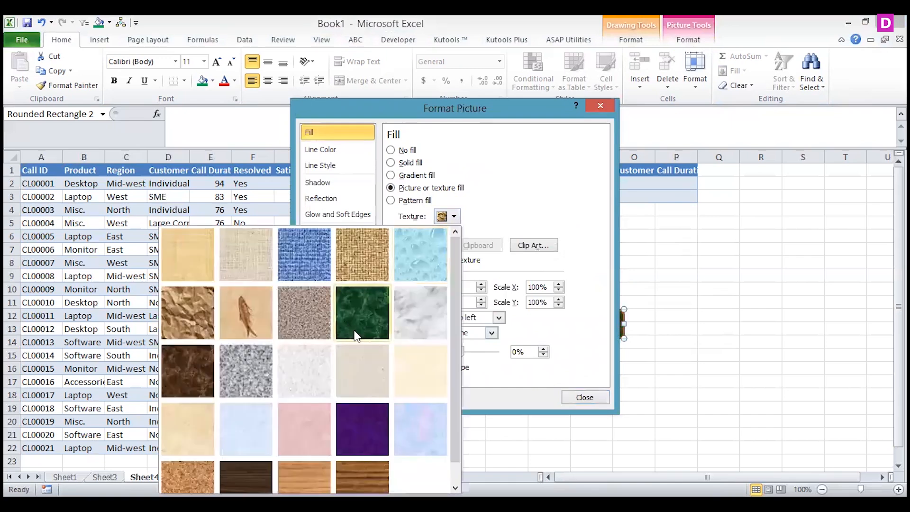
pyautogui.click(271, 315)
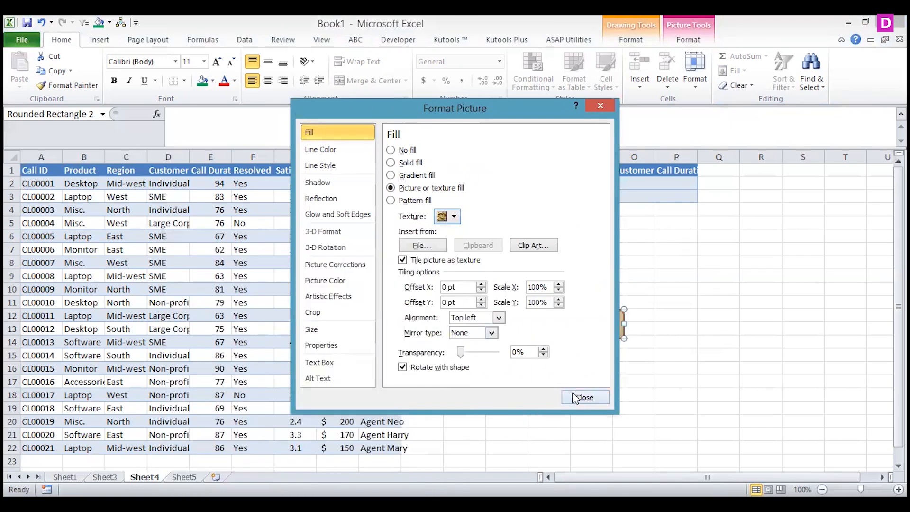
pyautogui.click(575, 398)
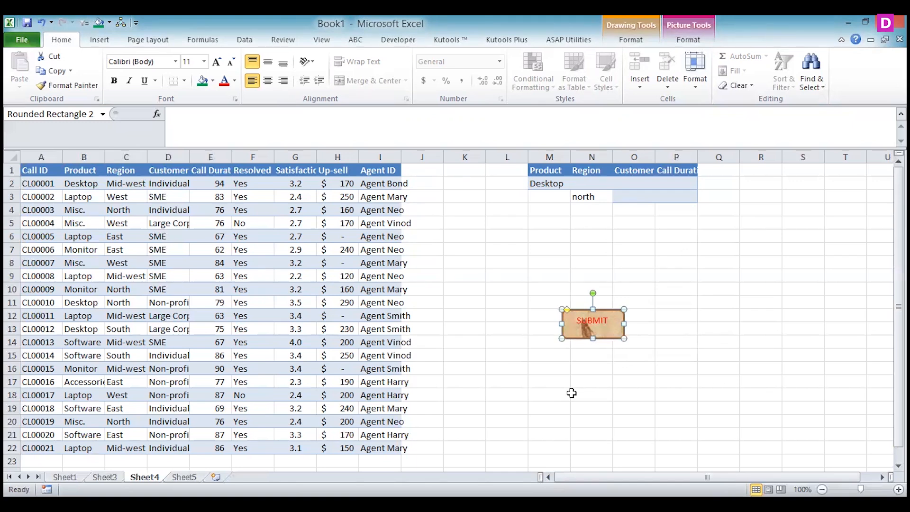
# Insert a new comment on cell L6 without any message text
pyautogui.rightClick(602, 321)
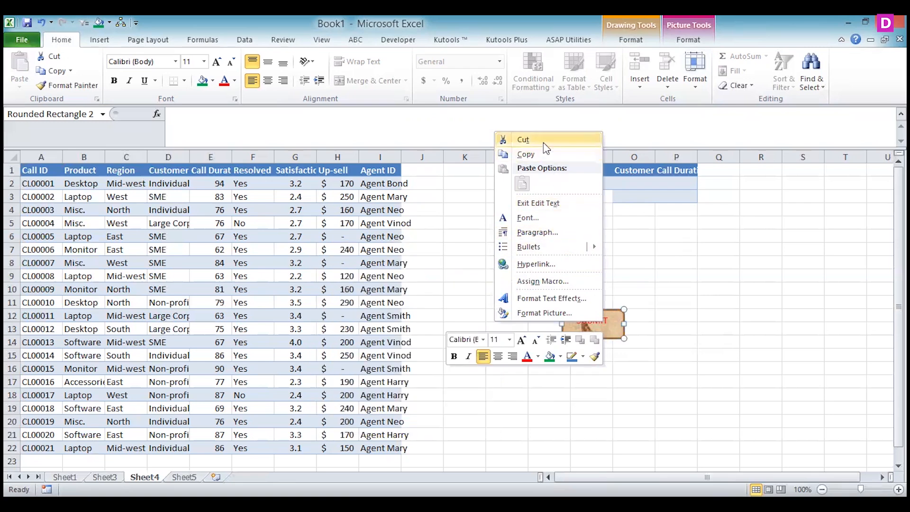
pyautogui.click(650, 268)
pyautogui.click(505, 236)
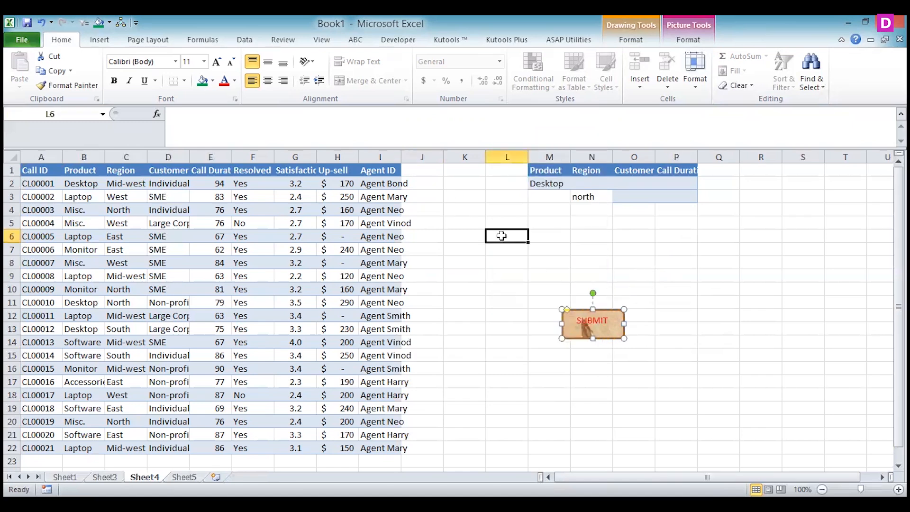
pyautogui.click(245, 40)
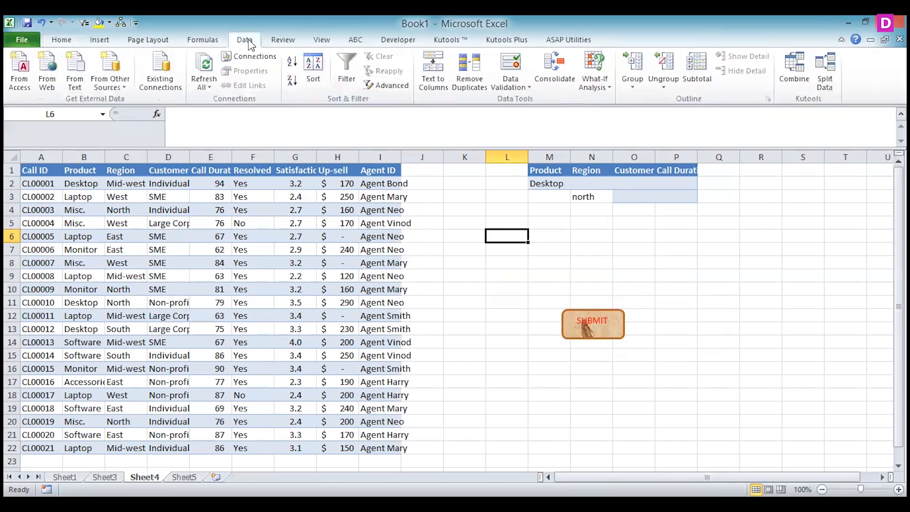
pyautogui.click(316, 41)
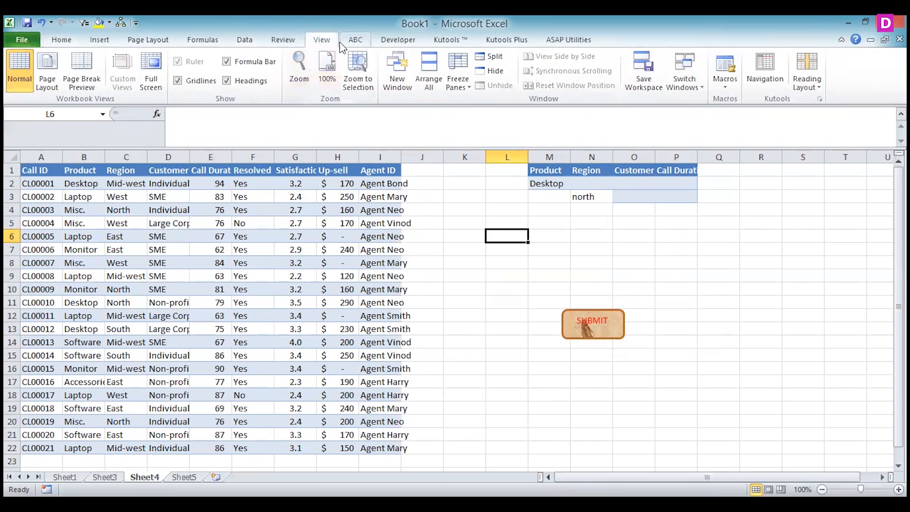
pyautogui.click(283, 40)
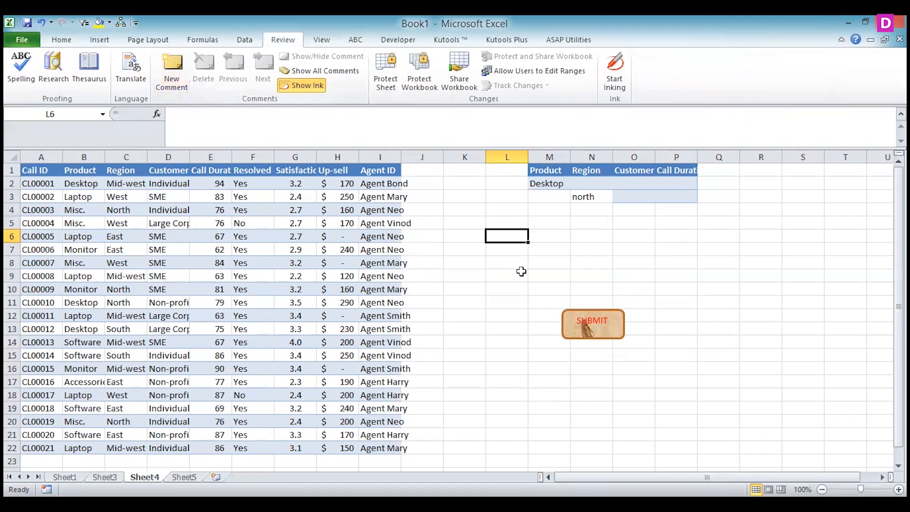
pyautogui.click(174, 65)
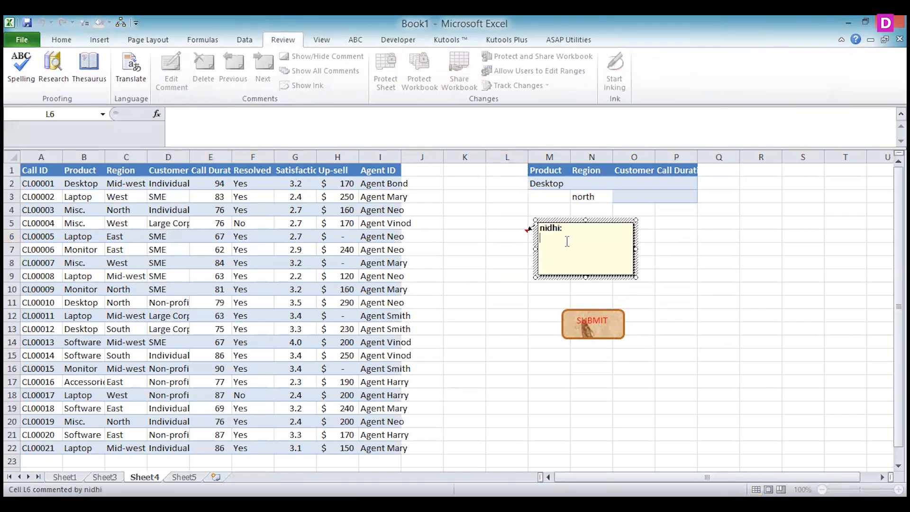
pyautogui.click(529, 231)
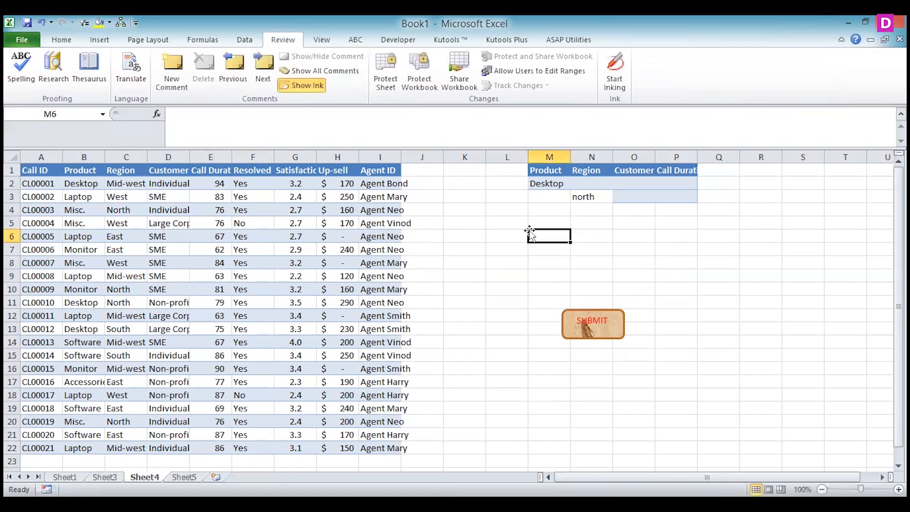
# Add a comment to cell O12 reading "THIS IS BUTTON IF YOU CLICK IT WORK WITH DATA"
pyautogui.click(642, 315)
pyautogui.click(180, 66)
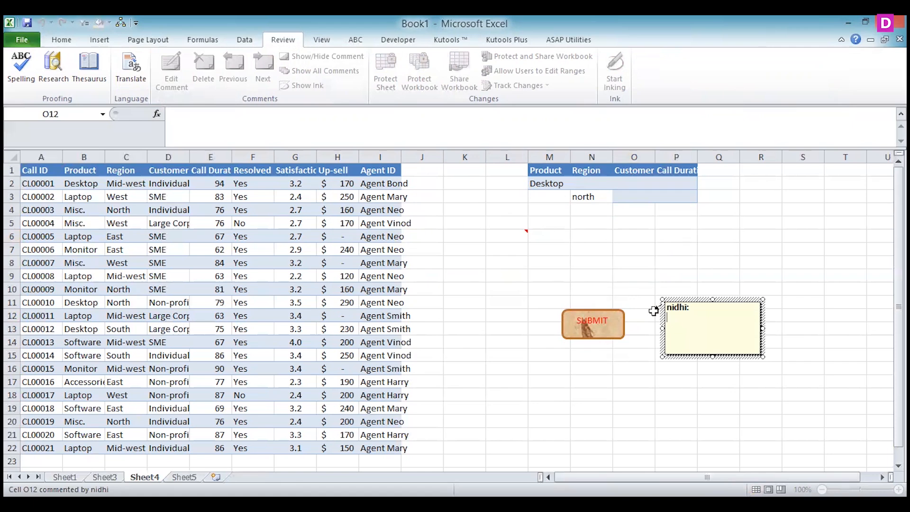
pyautogui.write('THIS IS BUTTON IF YO')
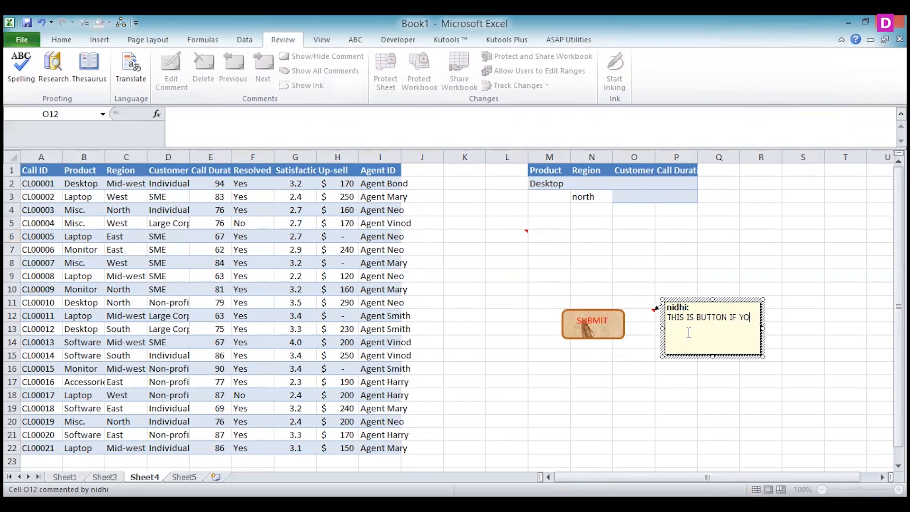
pyautogui.write('U CLICK IT WORK WITH DATA')
pyautogui.click(643, 347)
# Delete the comment from cell O12 beside the SUBMIT rectangle
pyautogui.moveTo(648, 311)
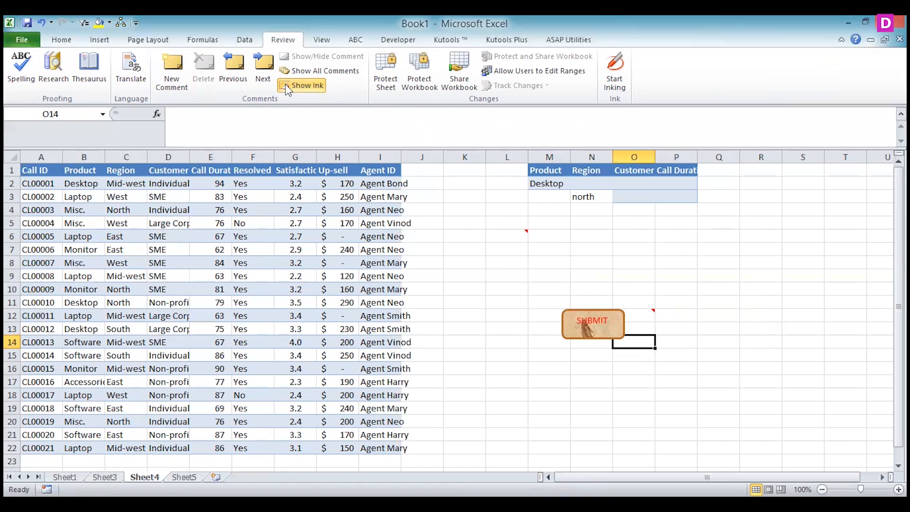
pyautogui.click(635, 318)
pyautogui.rightClick(638, 316)
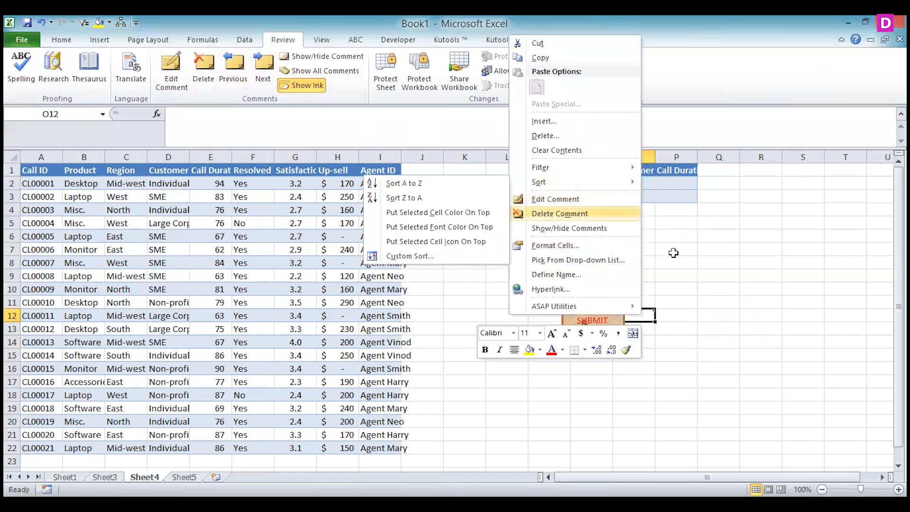
# Add a comment to cell N13, behind the SUBMIT rectangle, reading "THIS IS BUTTON WORKING WITH YOUR SEARCH OPTION"
pyautogui.press('Down')
pyautogui.press('Left')
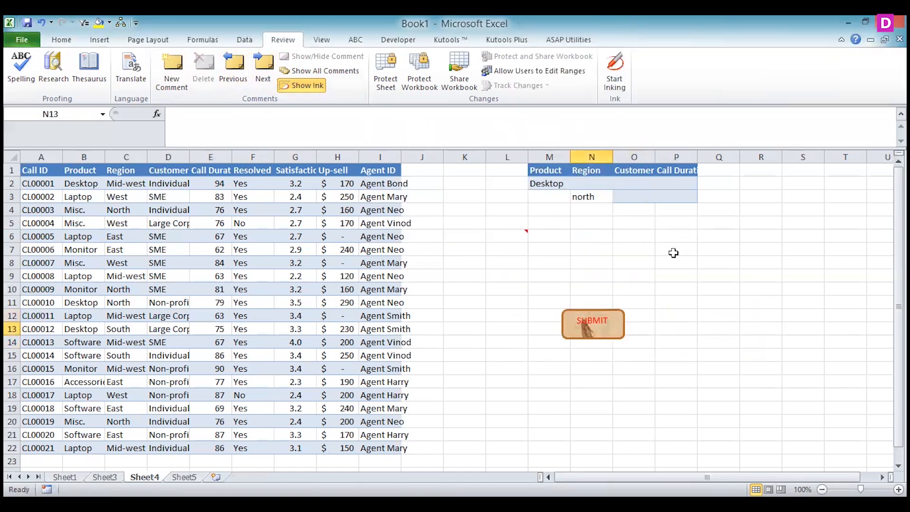
pyautogui.click(172, 71)
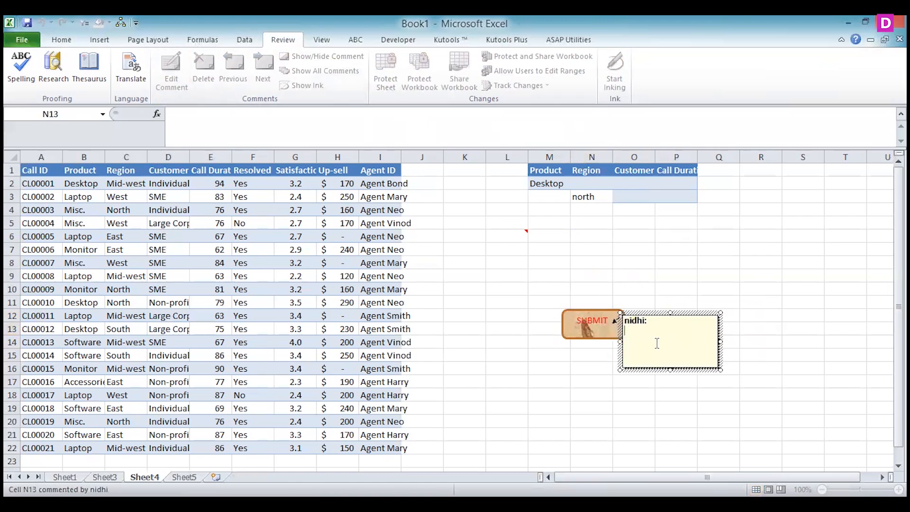
pyautogui.write('THIS IS')
pyautogui.write(' BUT')
pyautogui.write('TON WO')
pyautogui.write('RKING WI')
pyautogui.write('TH MA')
pyautogui.write('CRO')
pyautogui.press('BackSpace')
pyautogui.press('BackSpace')
pyautogui.press('BackSpace')
pyautogui.press('BackSpace')
pyautogui.press('BackSpace')
pyautogui.write('YOUR SEARCH OPTION')
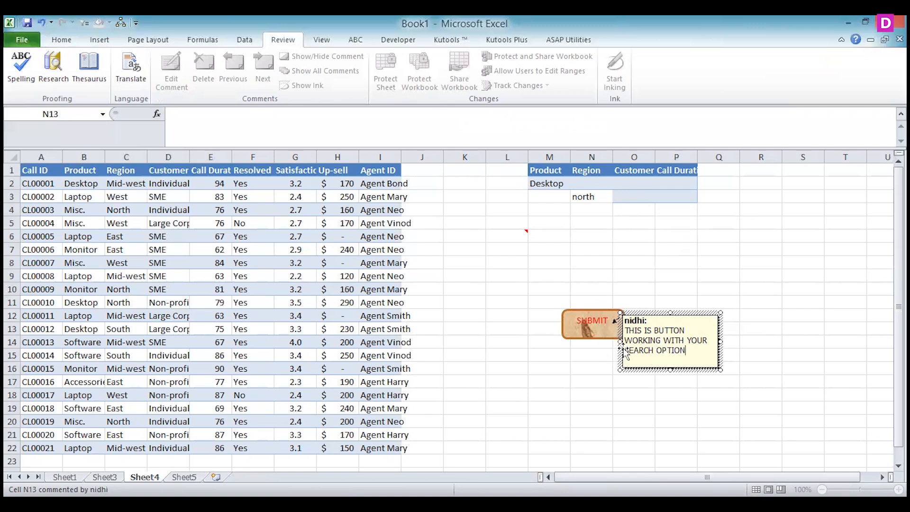
pyautogui.click(599, 367)
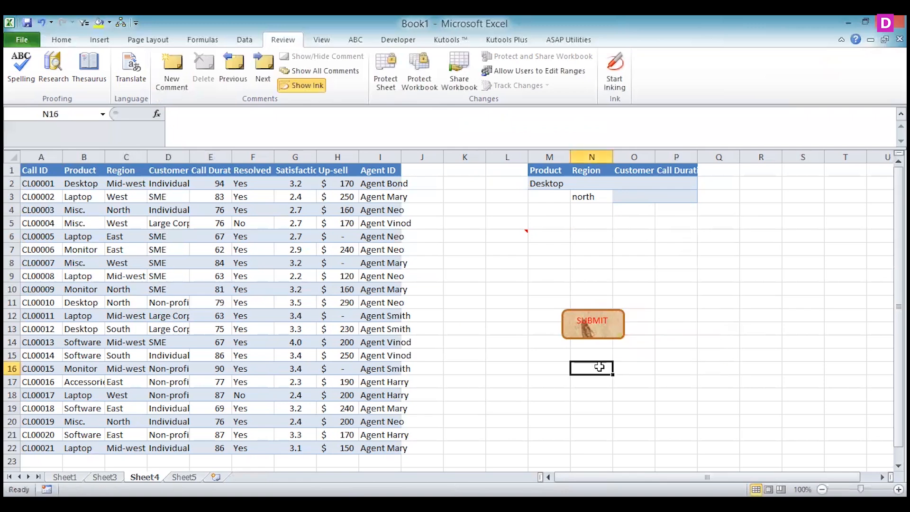
# Test the SUBMIT rectangle's macro and view the comment on cell N13 behind the shape
pyautogui.click(595, 326)
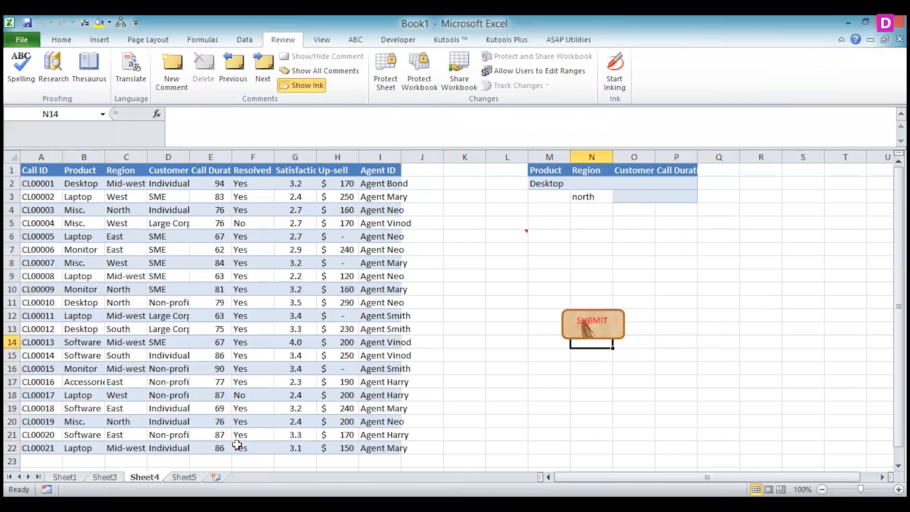
pyautogui.press('Up')
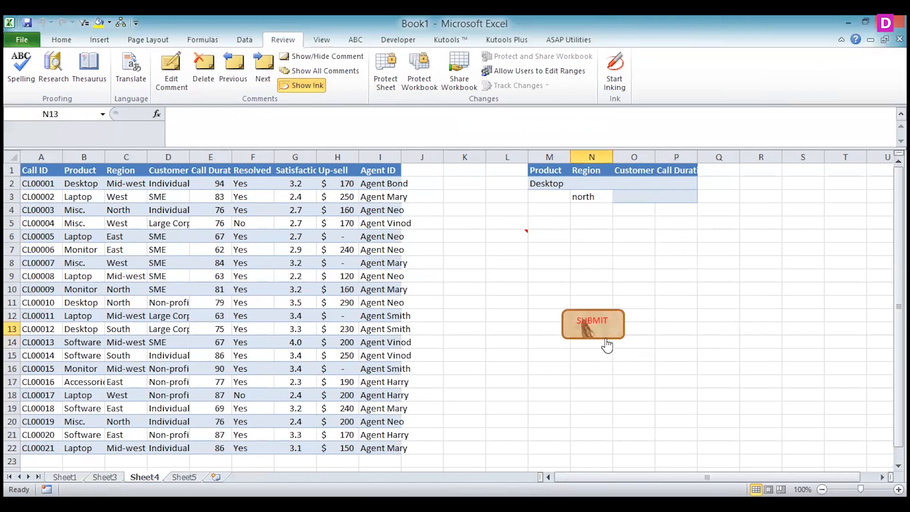
pyautogui.moveTo(598, 334)
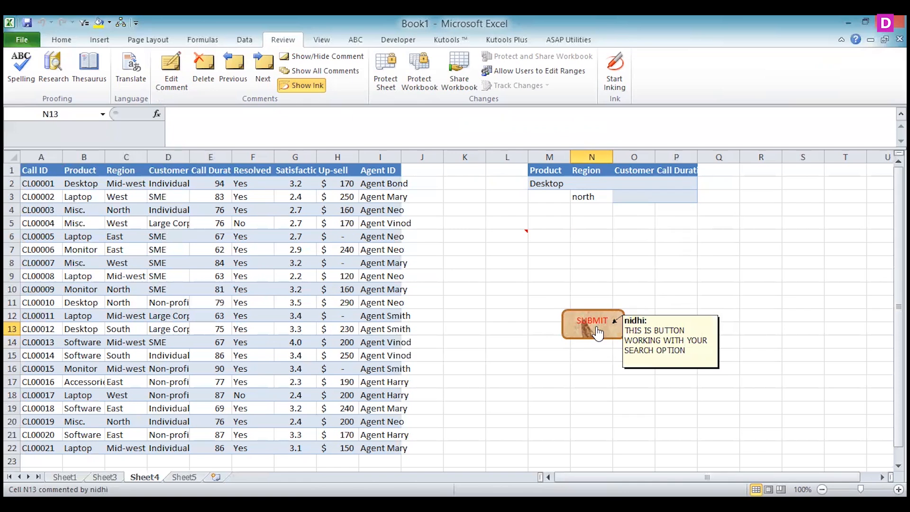
pyautogui.click(597, 328)
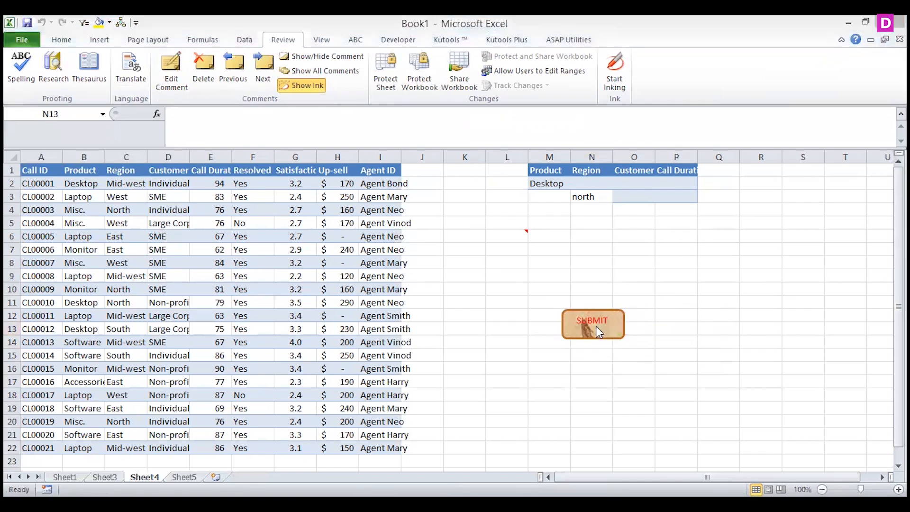